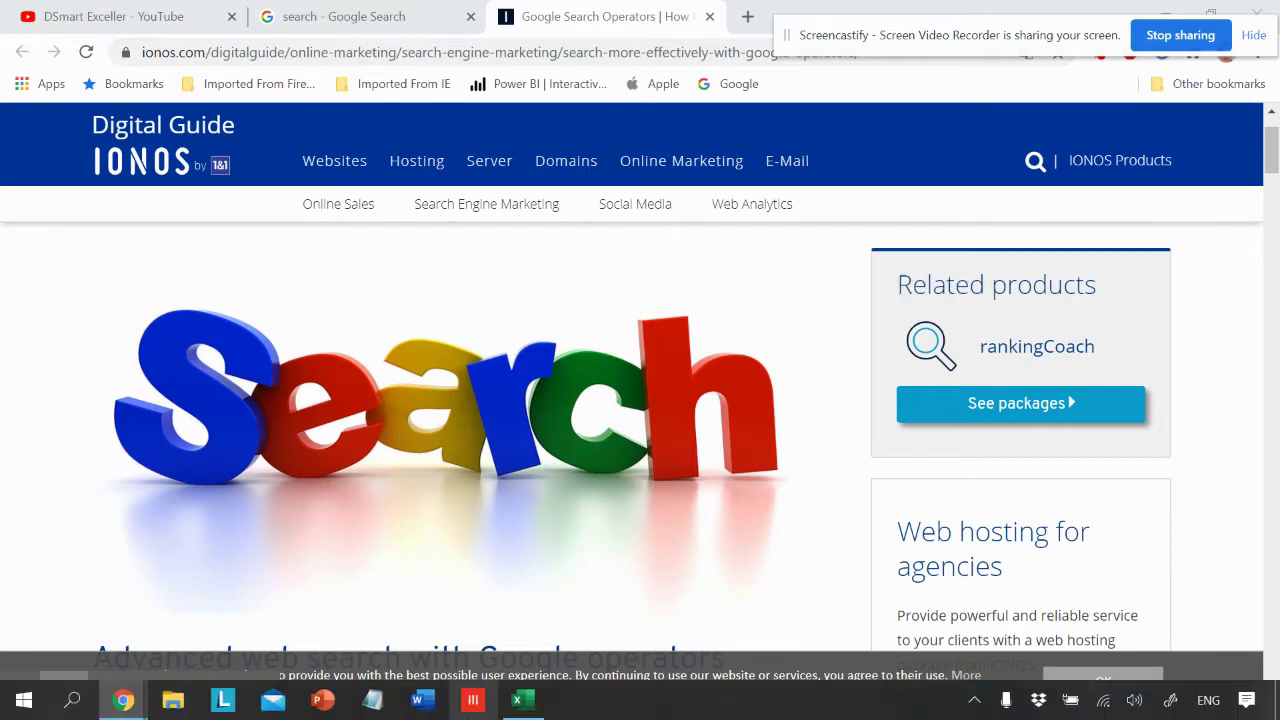
Switch to the Excel workbook and view the full item description in B5.
click(518, 711)
click(580, 410)
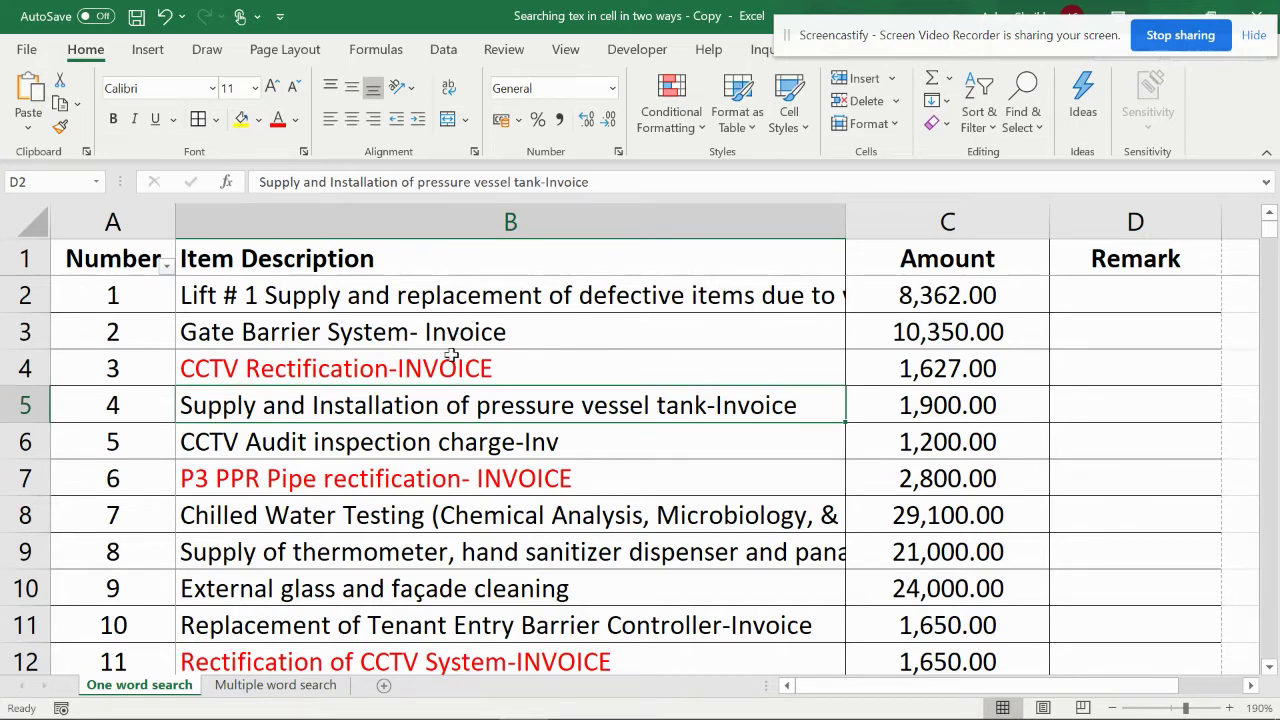
click(500, 368)
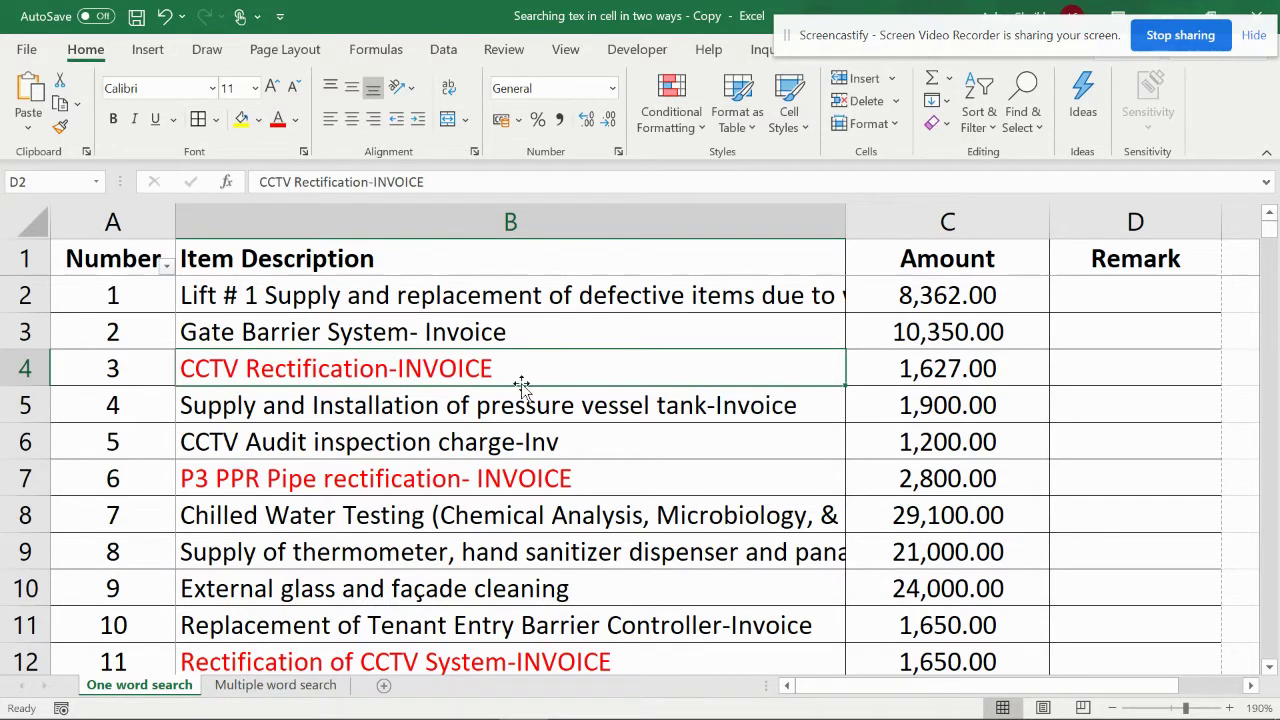
click(537, 472)
click(508, 333)
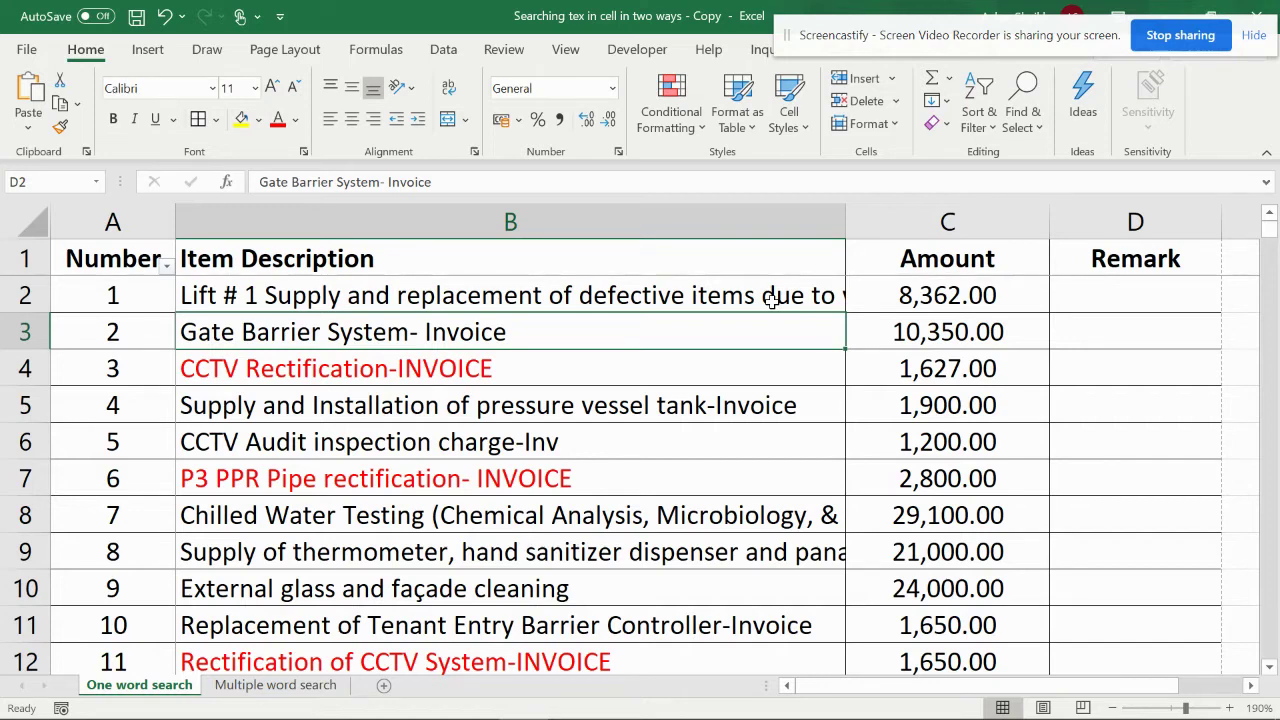
click(1070, 307)
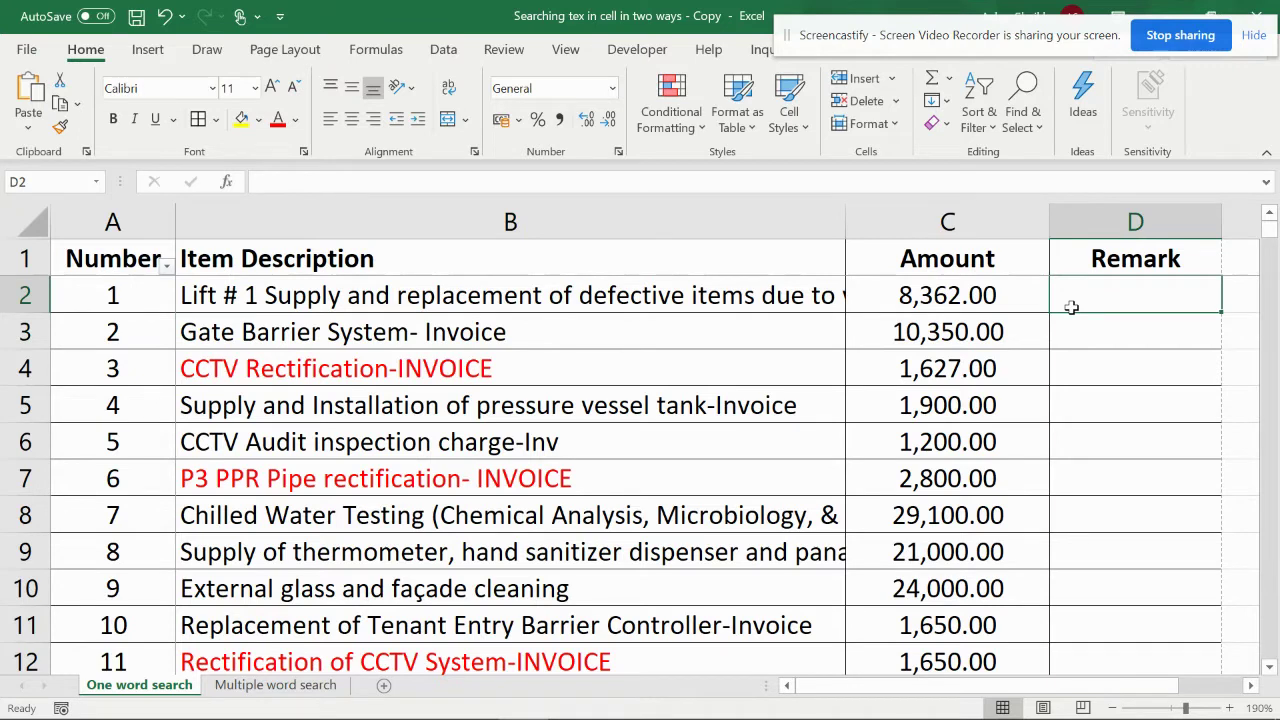
Enter =FIND("Invoice",B2) in D2, which returns #VALUE! for the first item.
text(=)
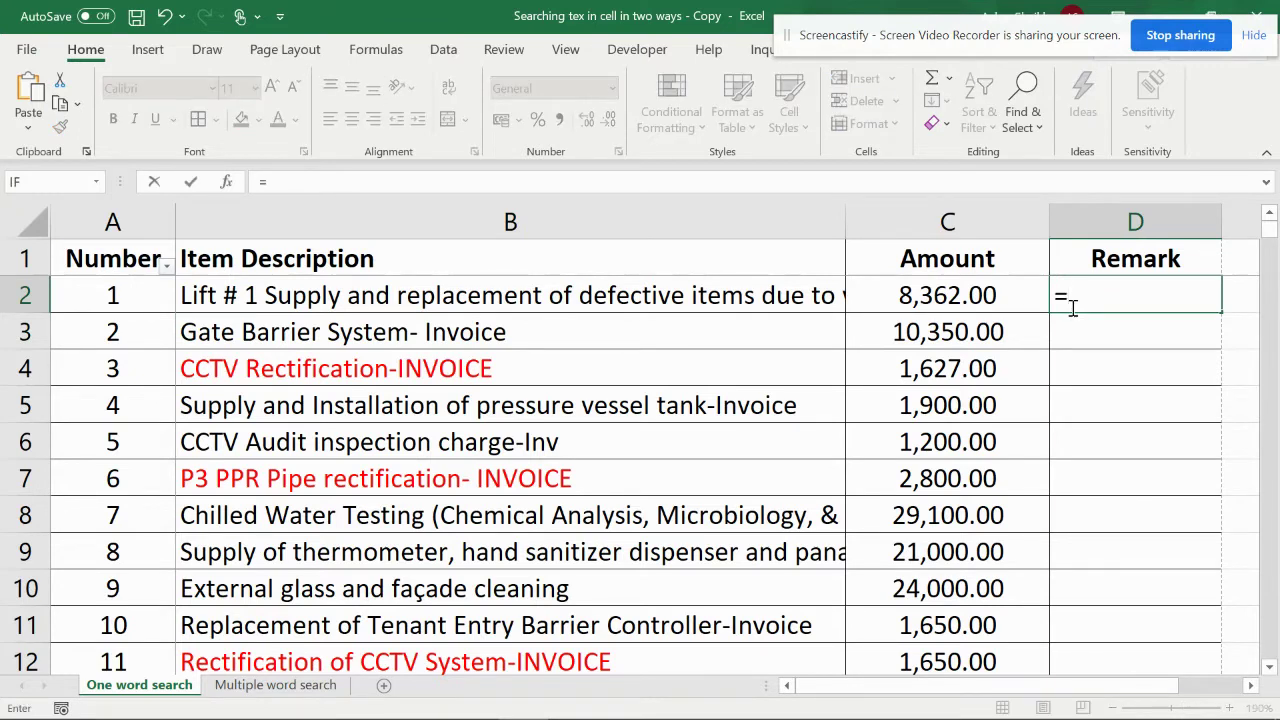
text(find)
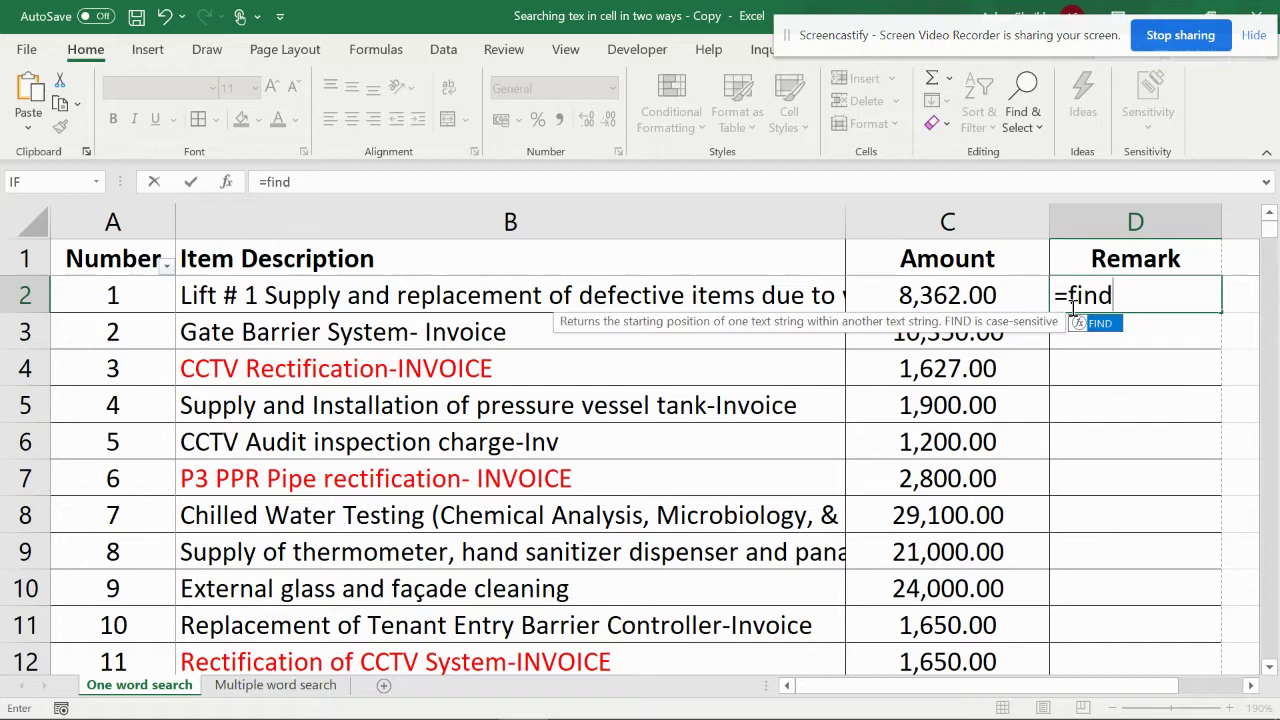
text(()
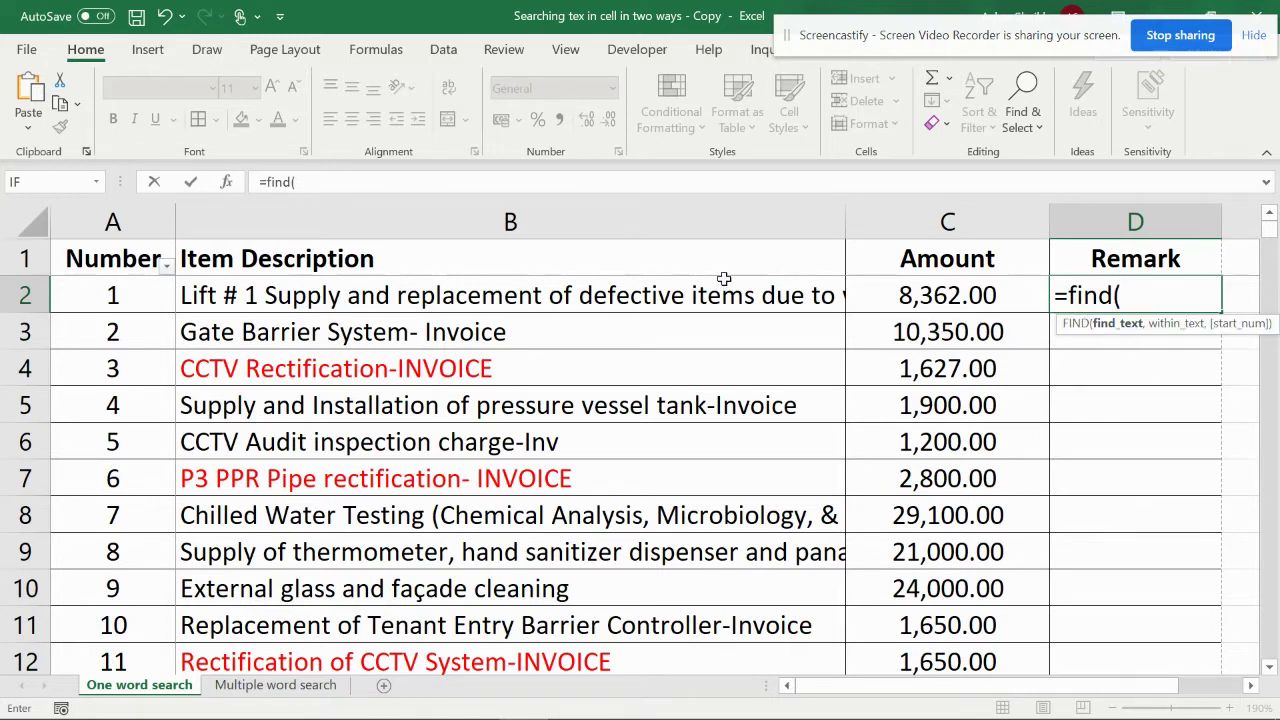
click(545, 293)
click(545, 293)
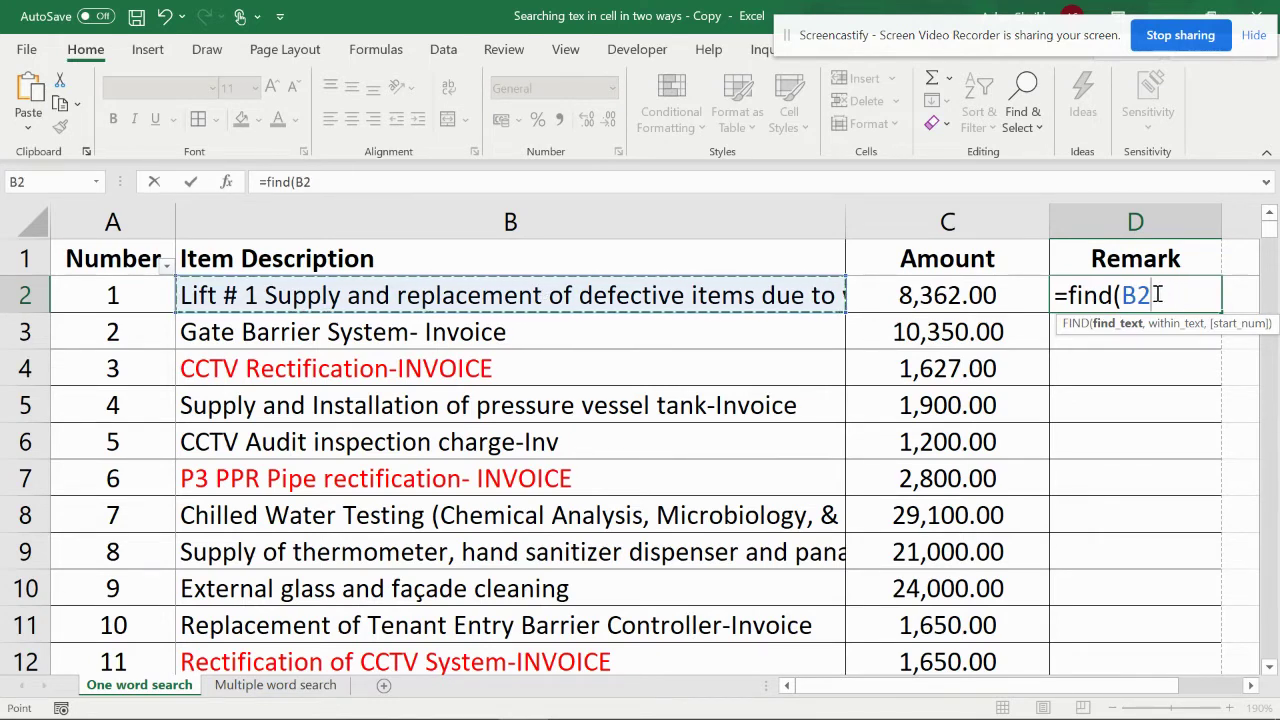
click(1121, 295)
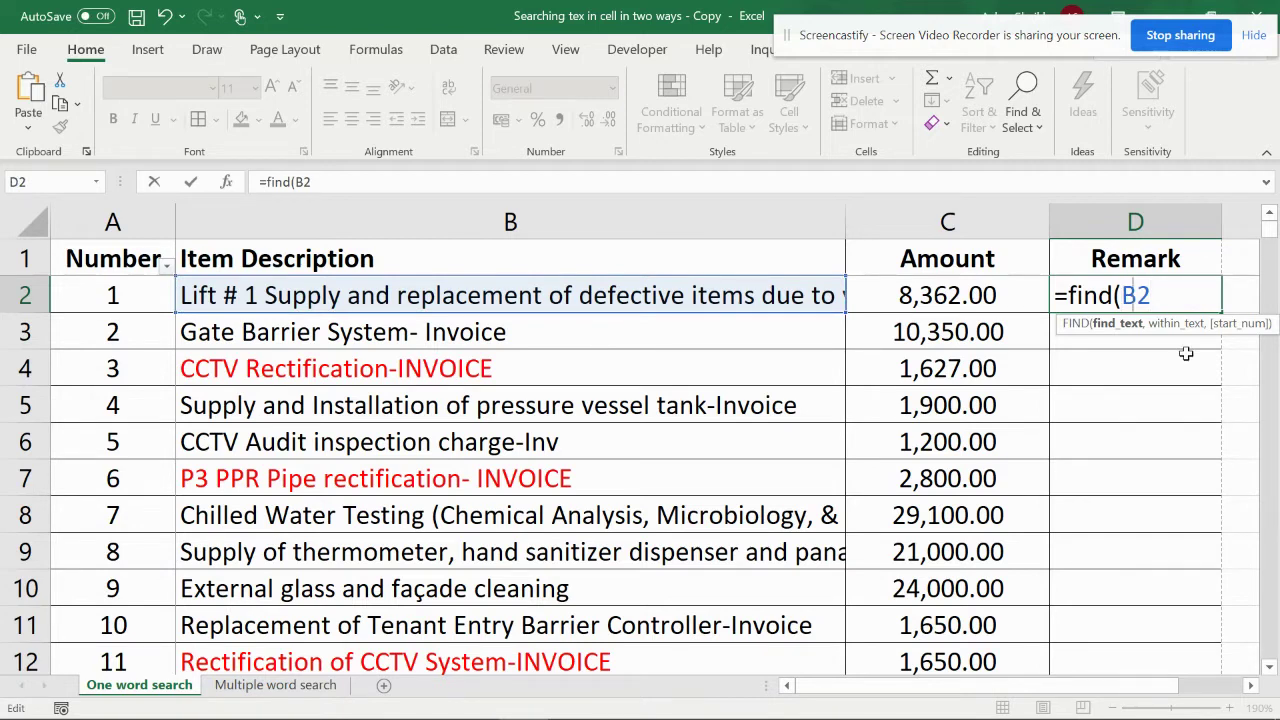
text(")
text(Invo)
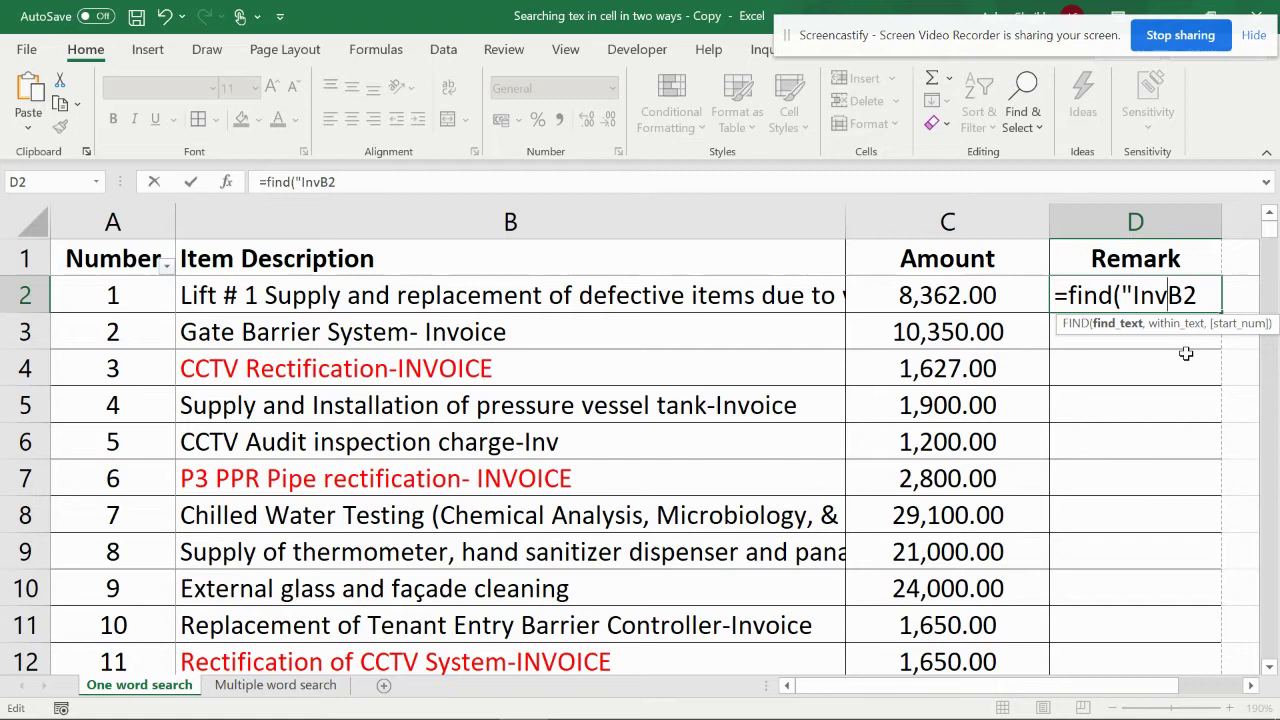
text(ice")
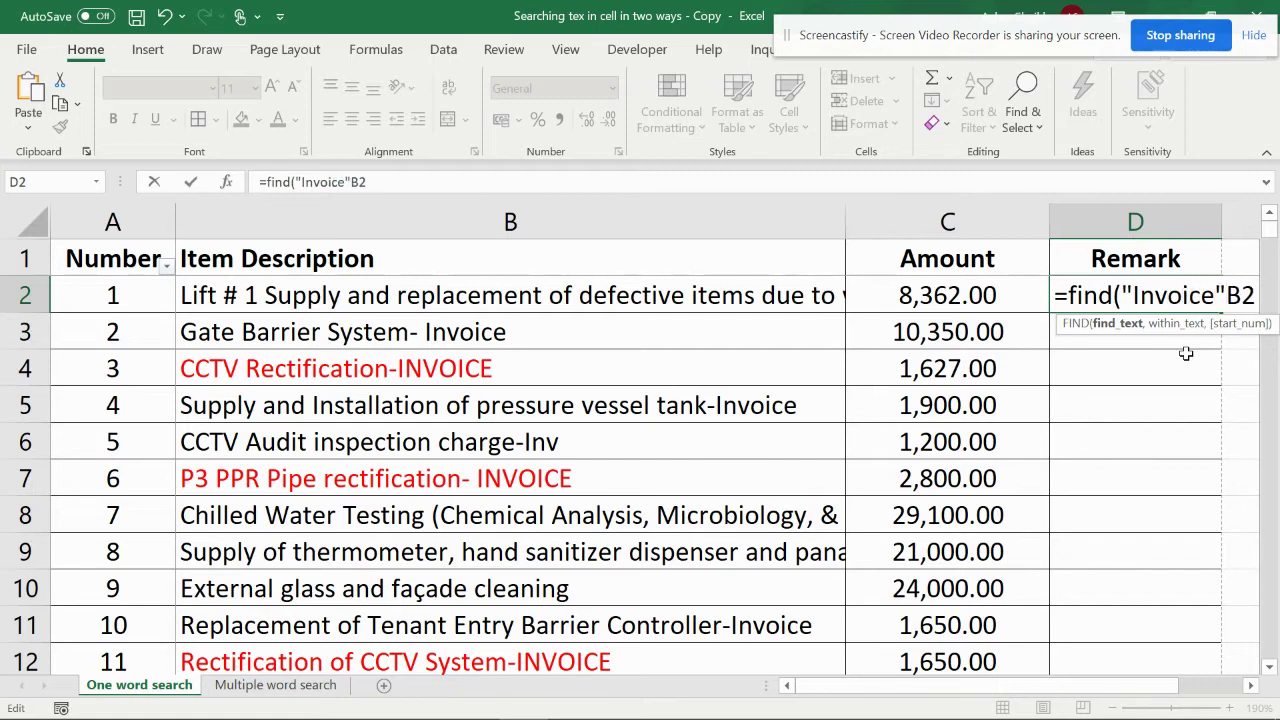
text(,)
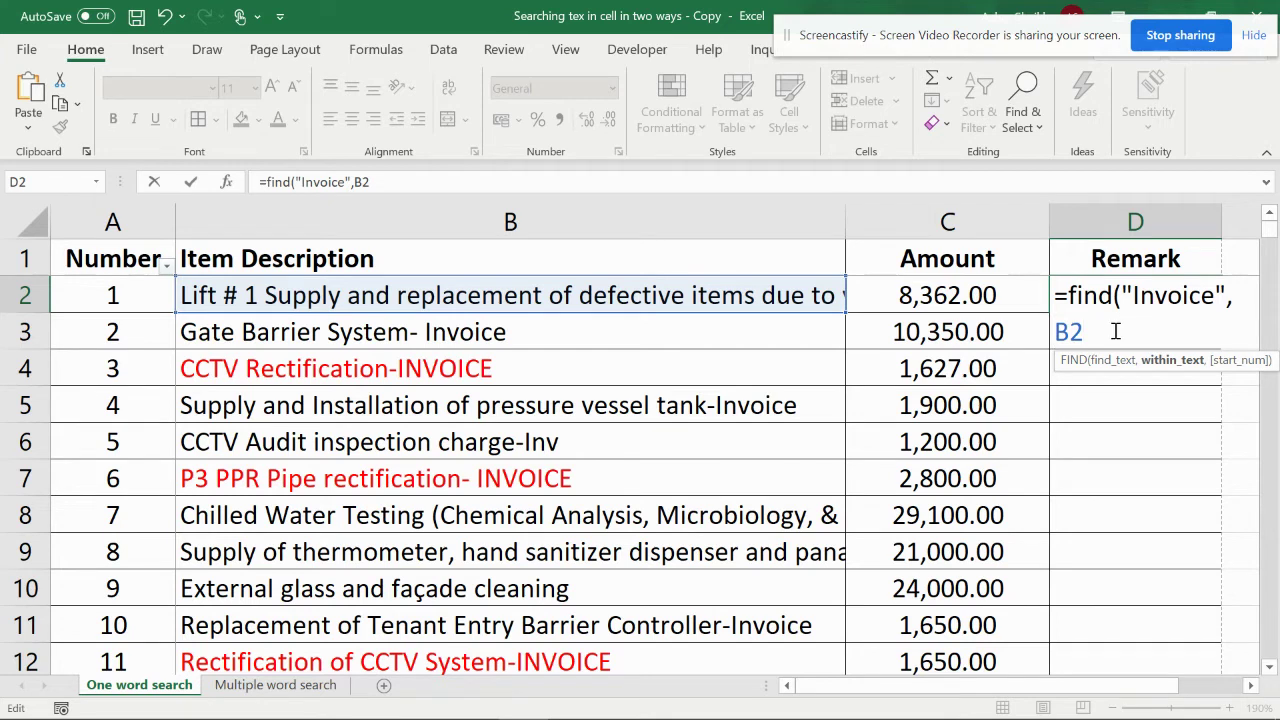
text())
key(Return)
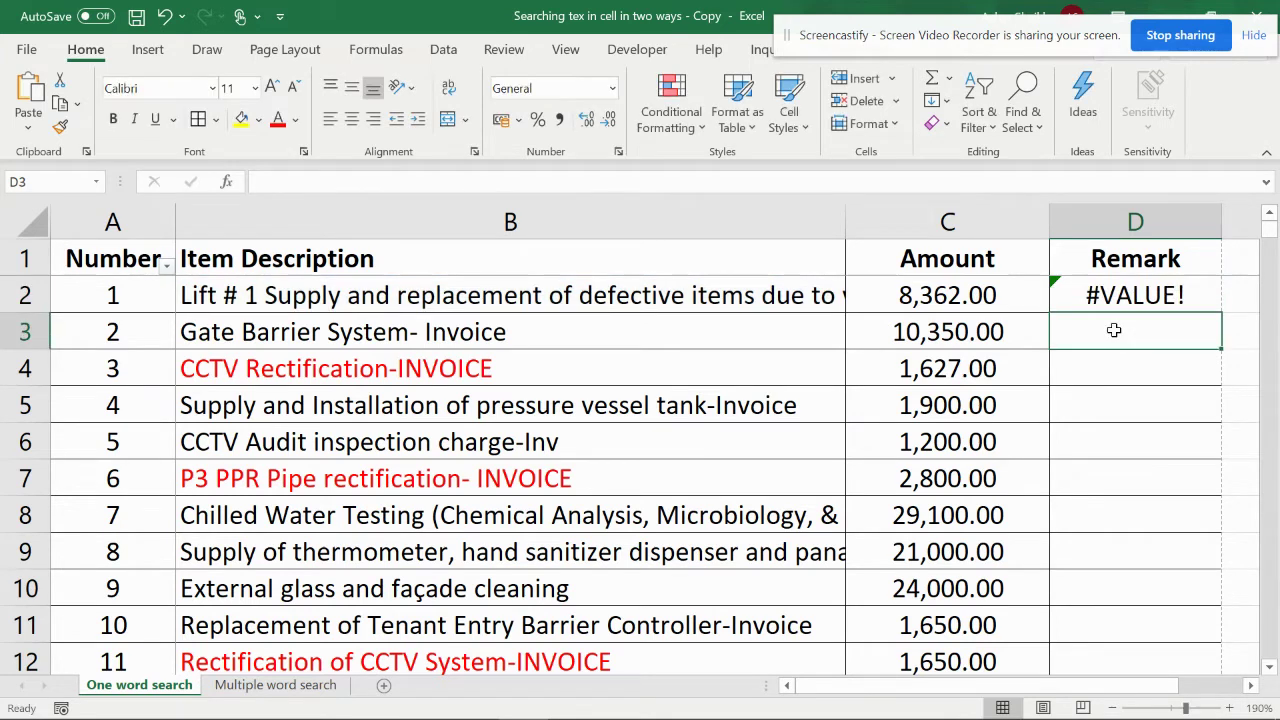
Wrap D2's formula in ISNUMBER to get =ISNUMBER(FIND("Invoice",B2)), showing FALSE.
click(1120, 291)
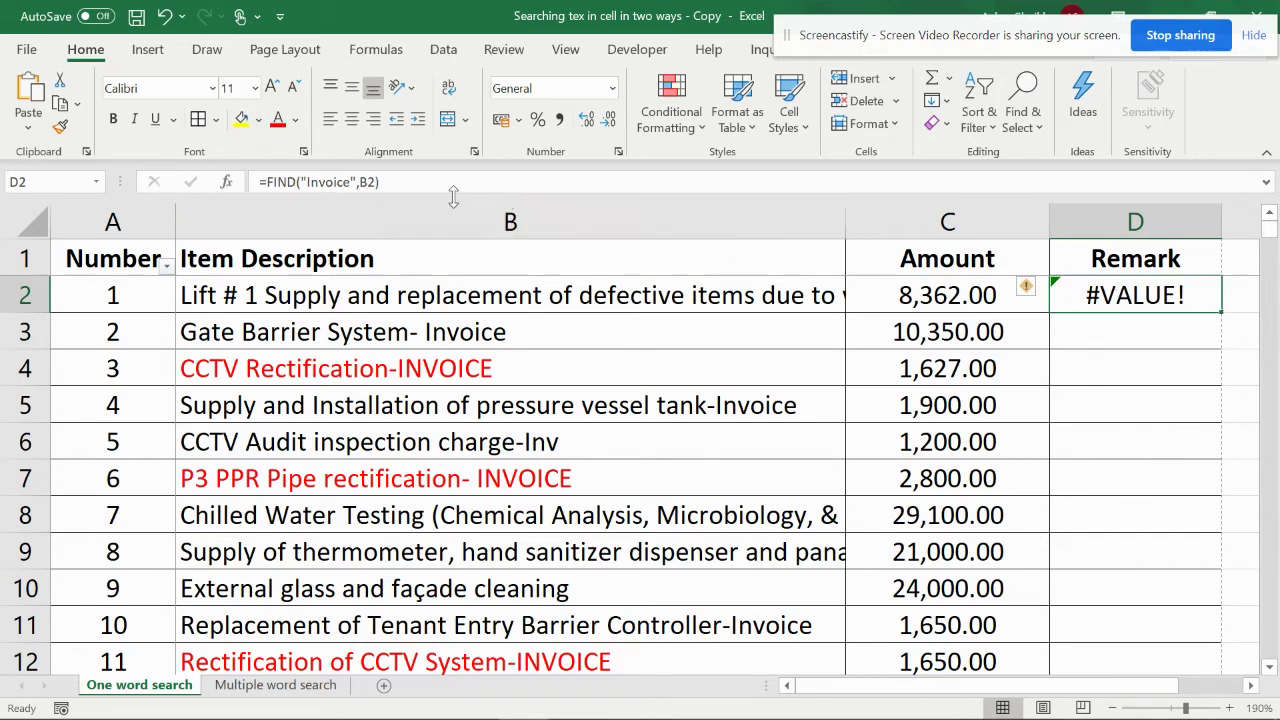
click(266, 182)
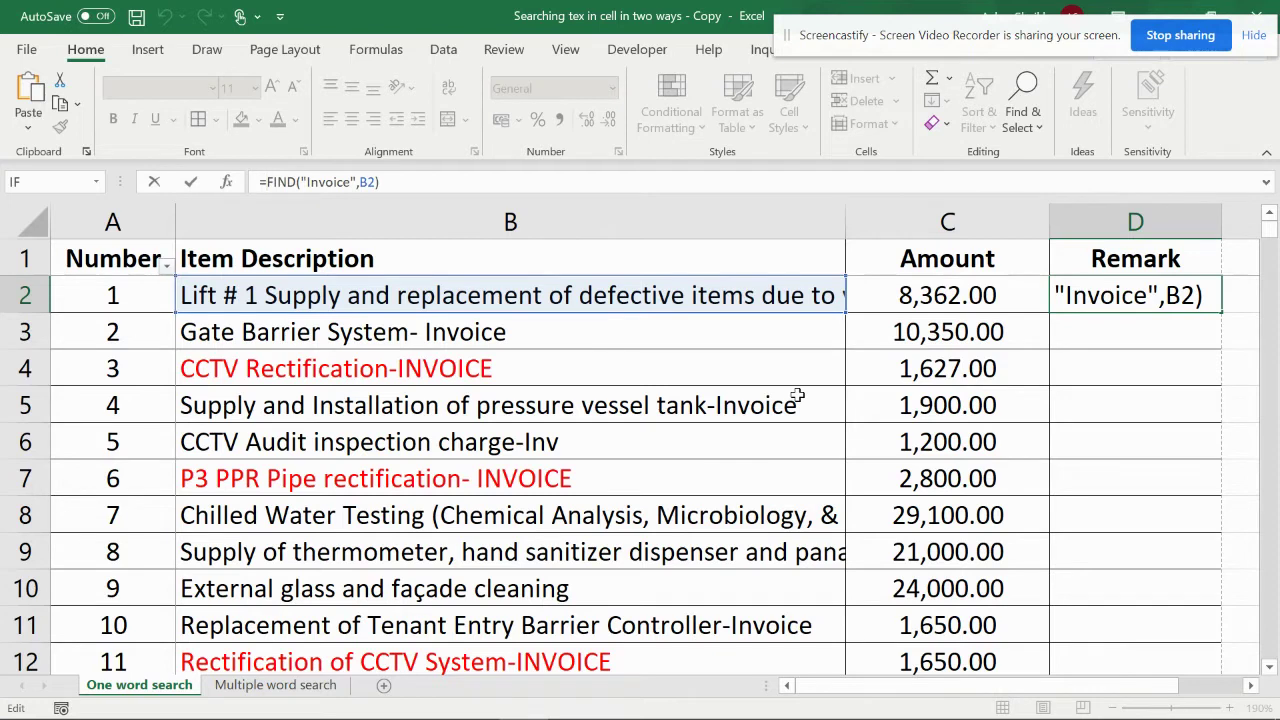
text(isnu)
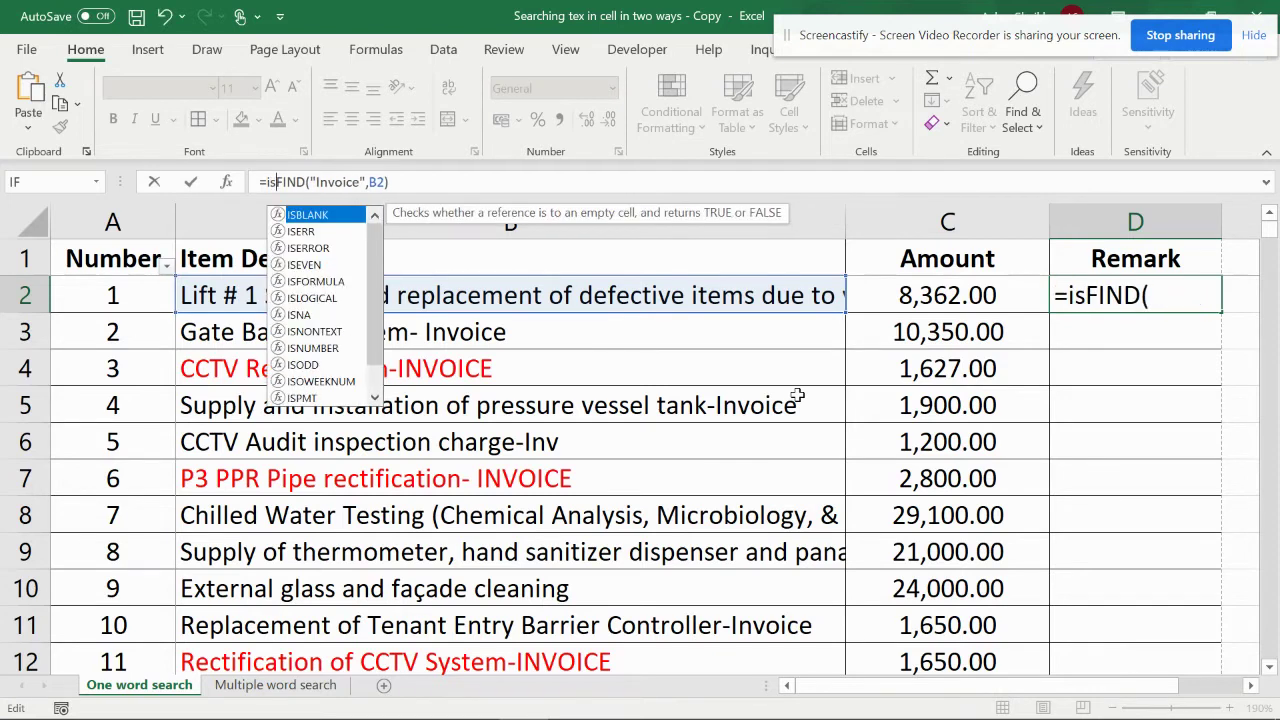
text(mber)
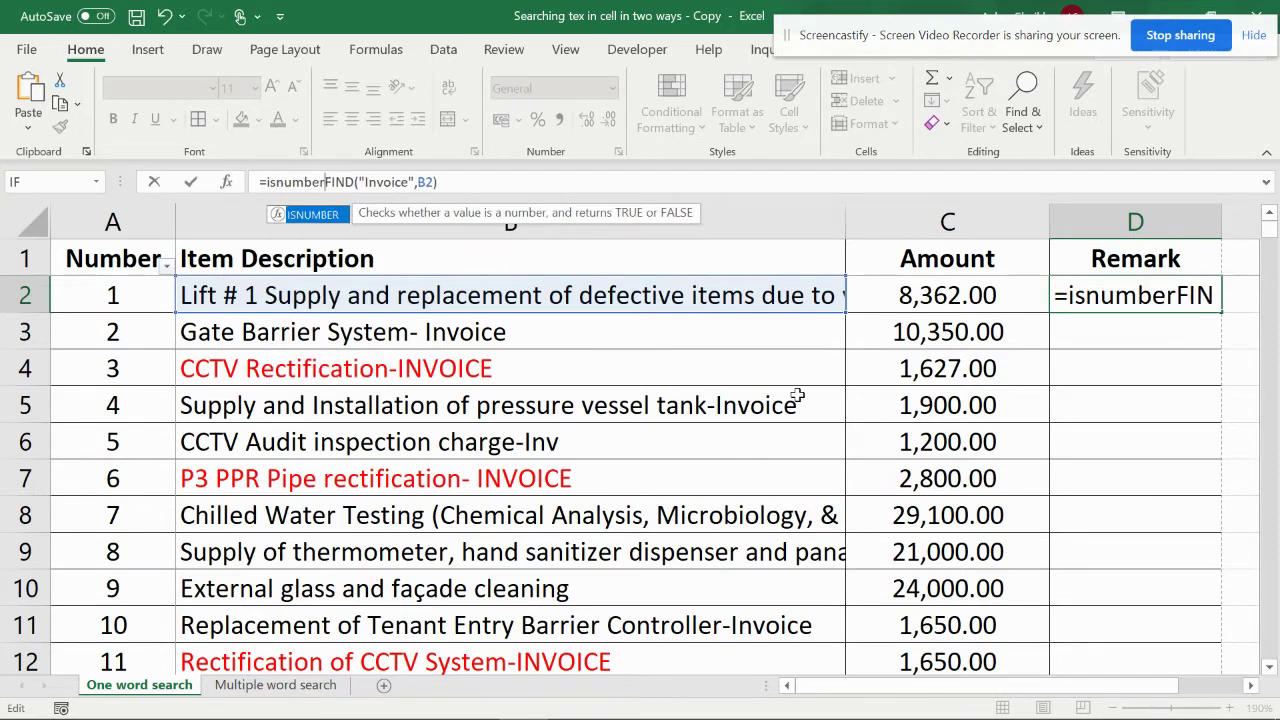
text(()
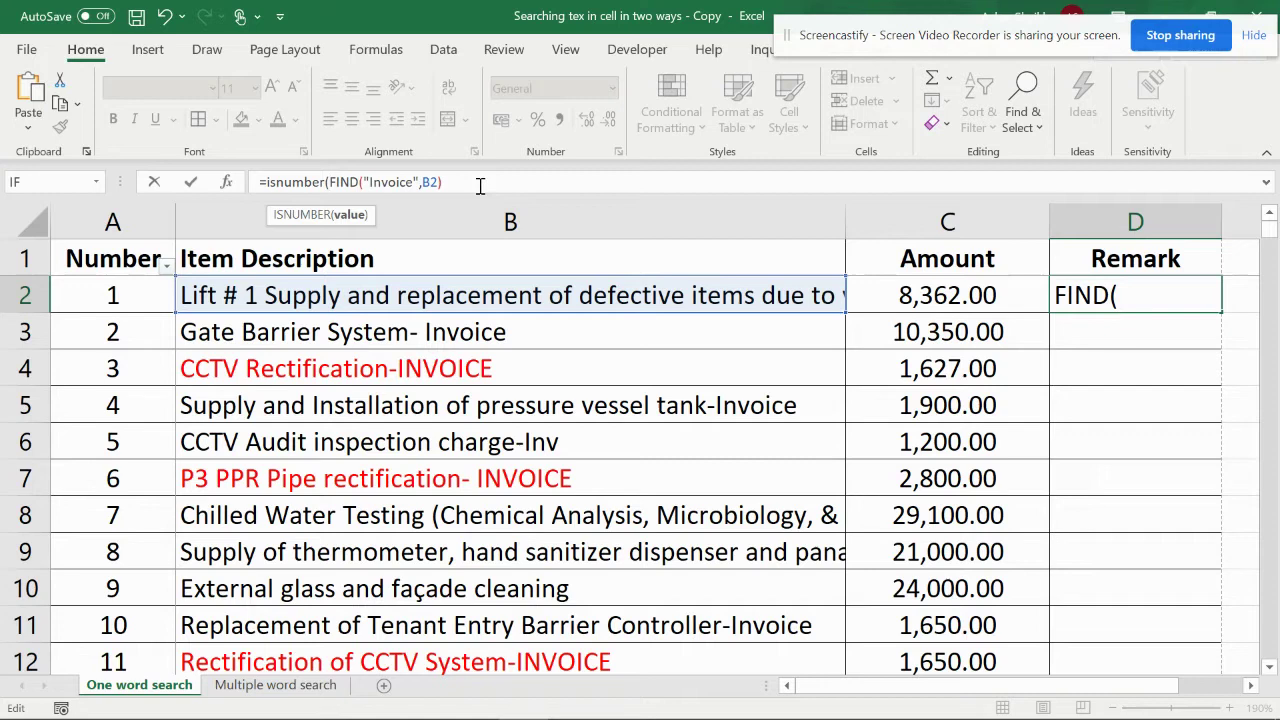
text())
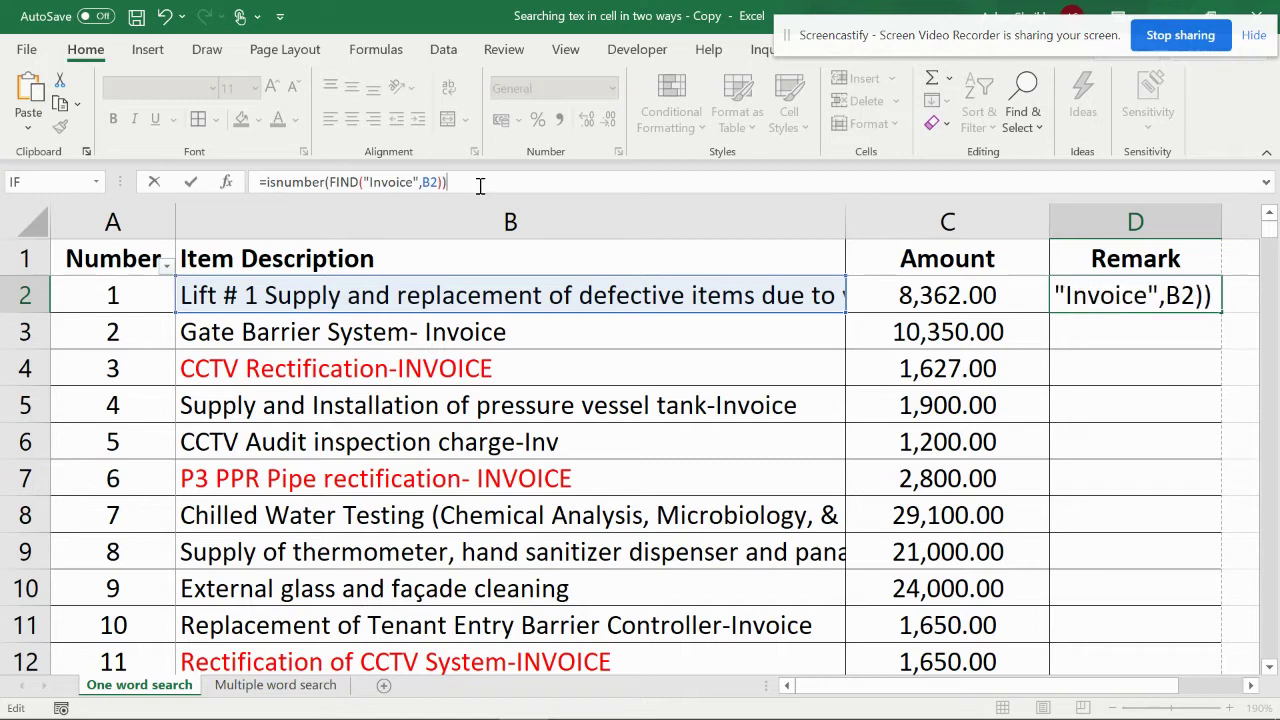
key(Return)
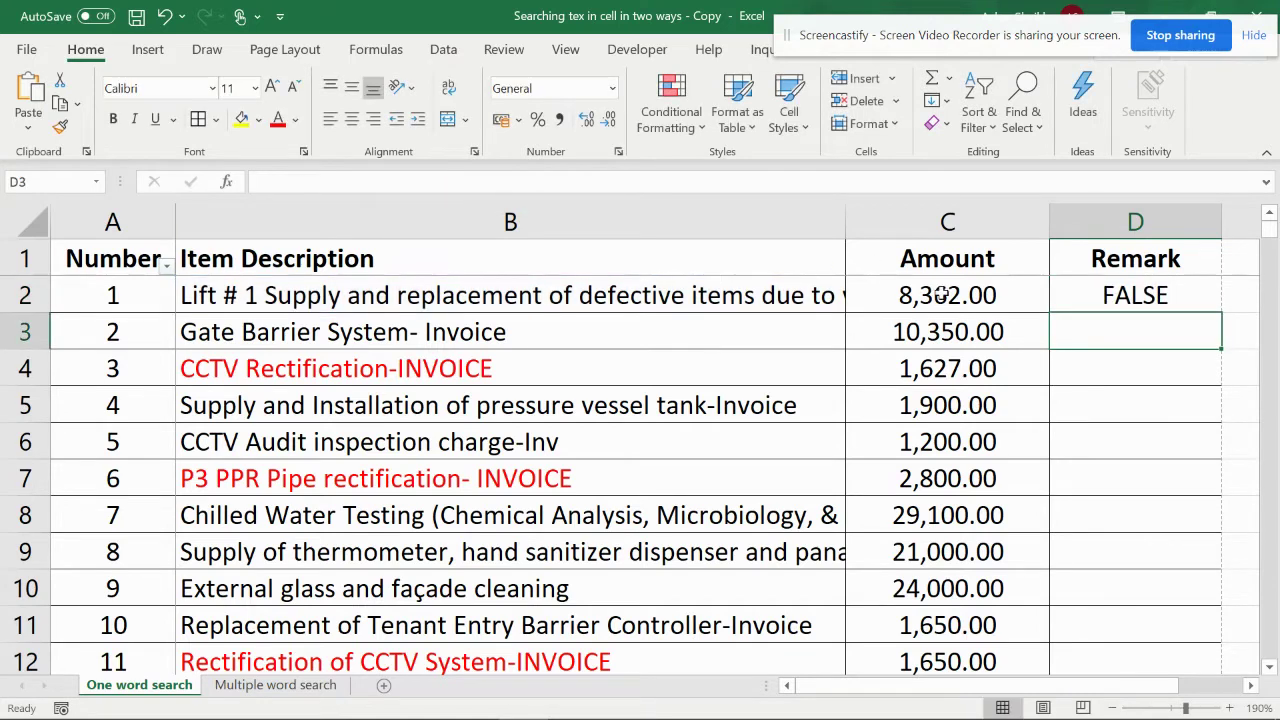
Copy D2's formula into D3 and confirm it returns TRUE for the Gate Barrier item.
click(1181, 294)
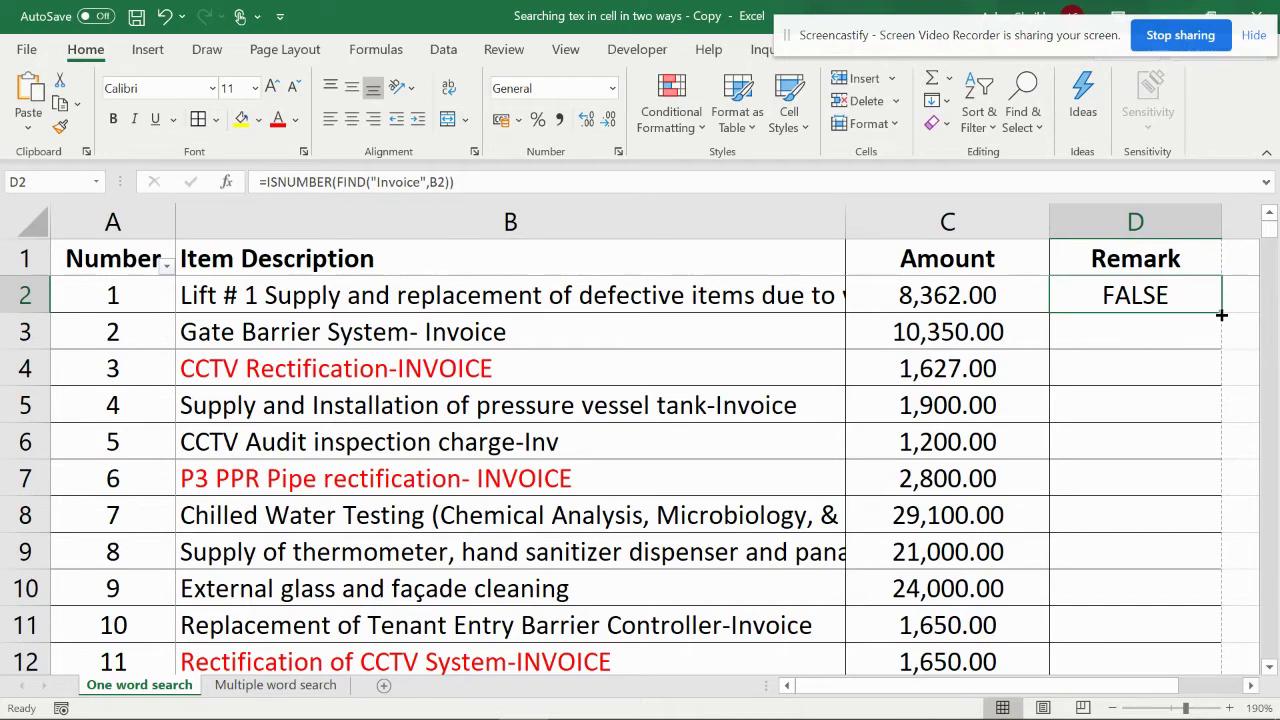
drag(1222, 312, 1220, 349)
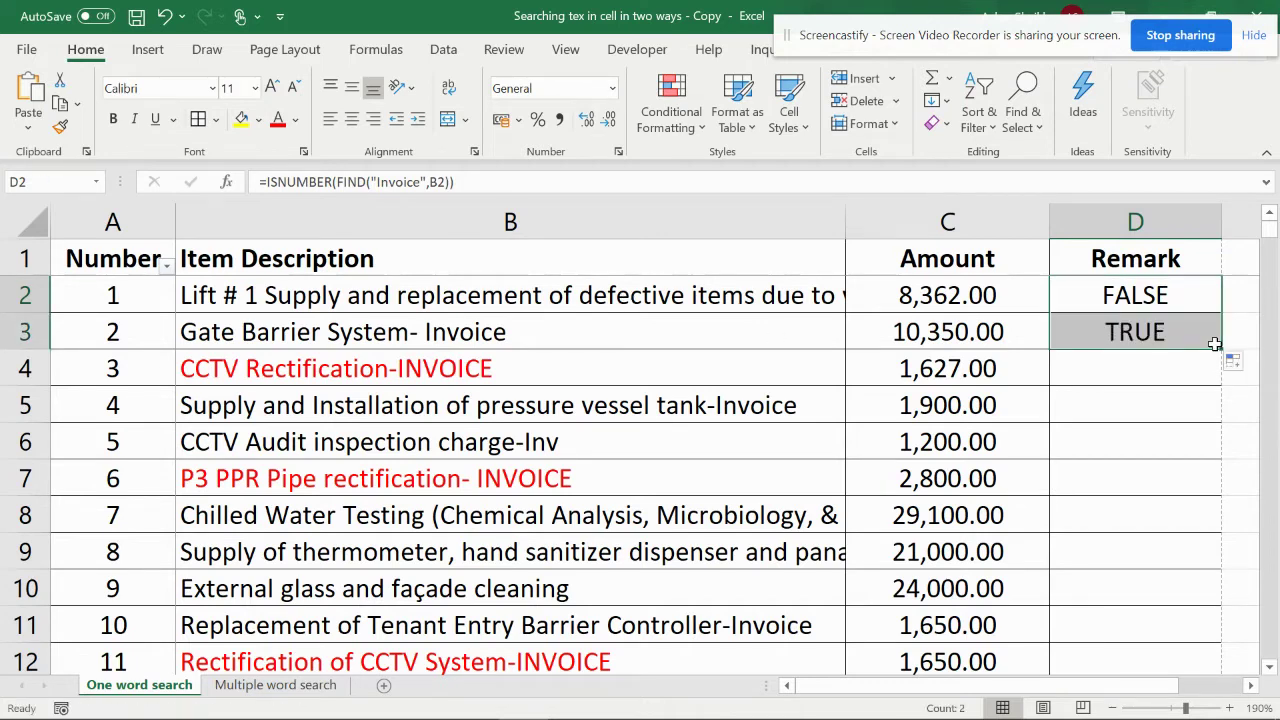
click(578, 335)
click(1141, 335)
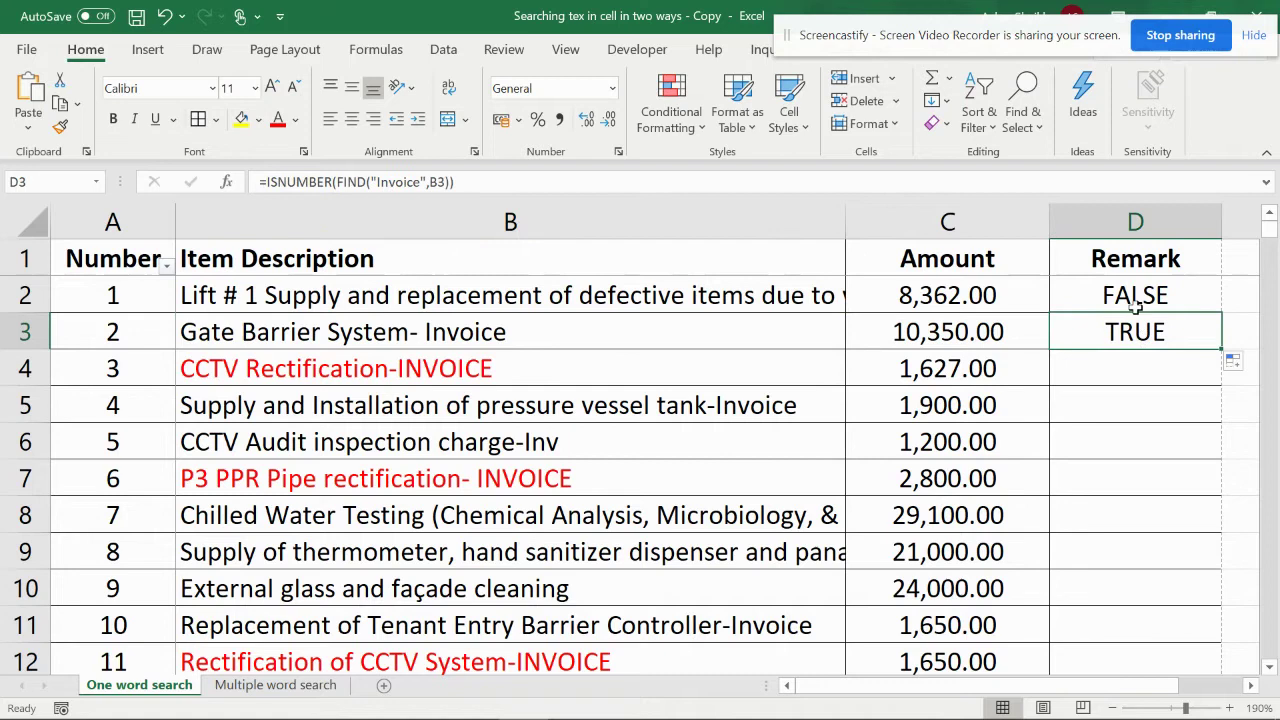
click(1133, 300)
Change D2 to =IF(ISNUMBER(FIND("Invoice",B2)),"payable"," ").
click(265, 182)
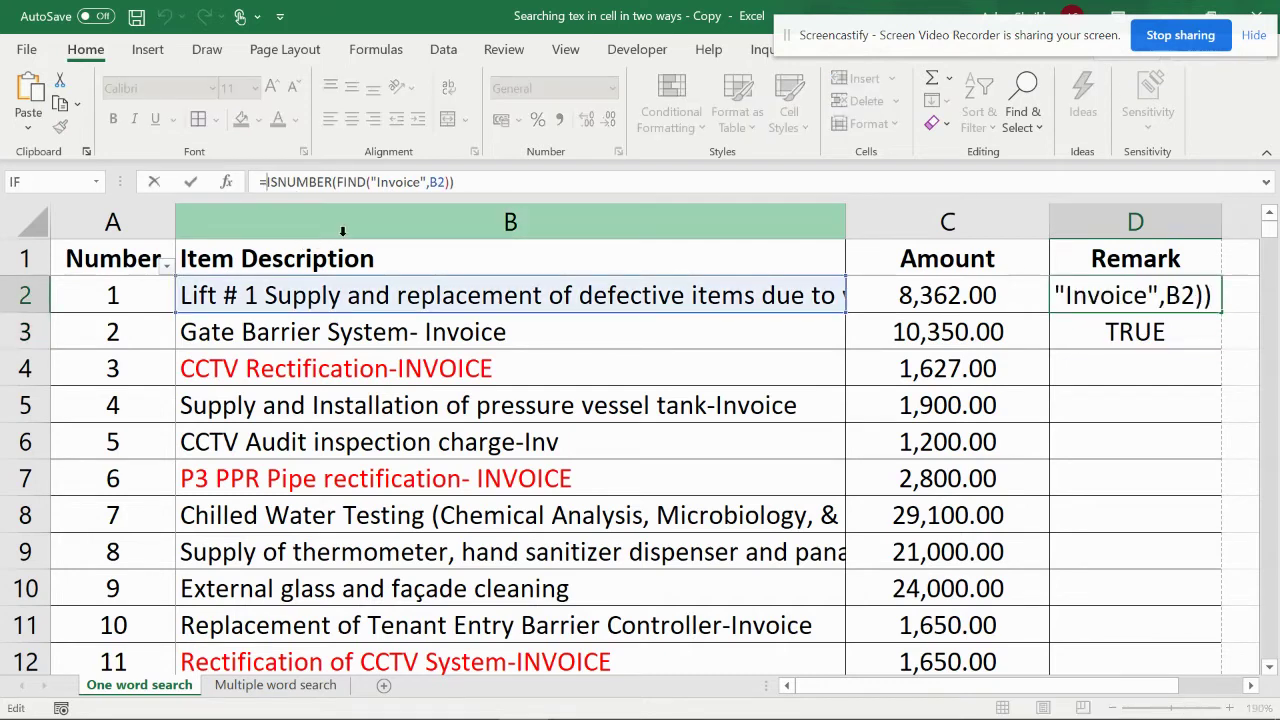
text(if)
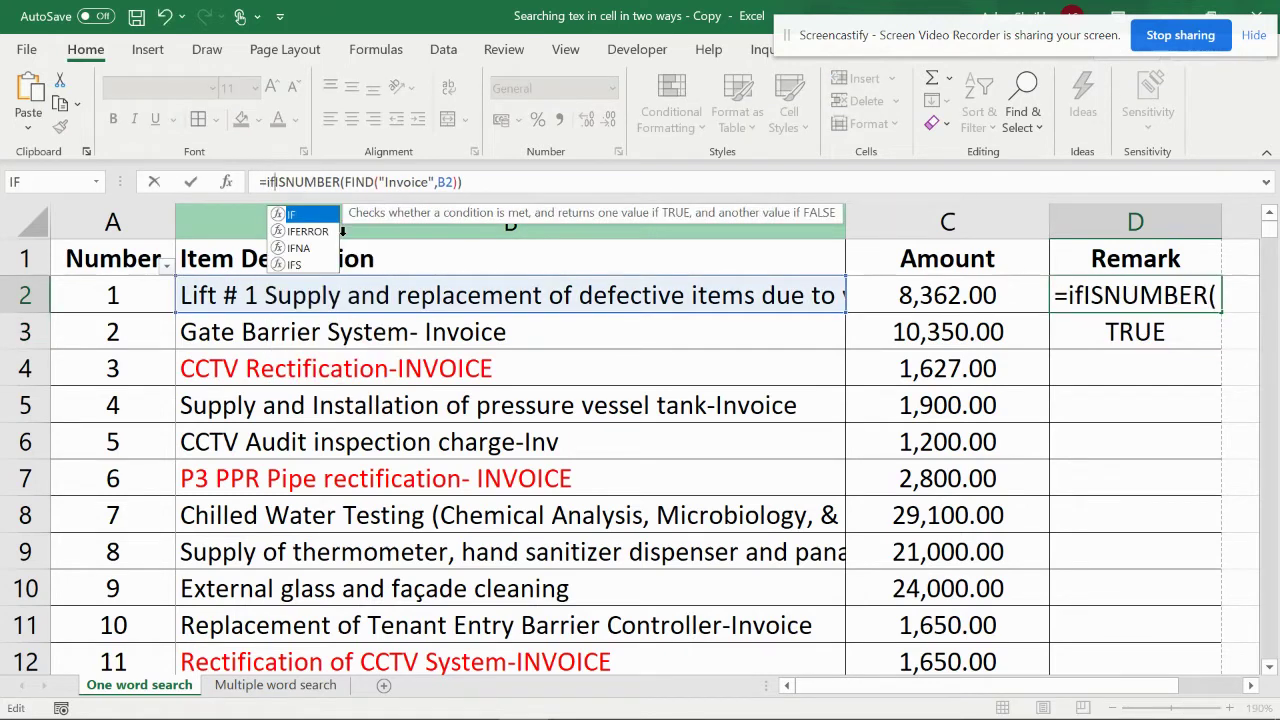
text(()
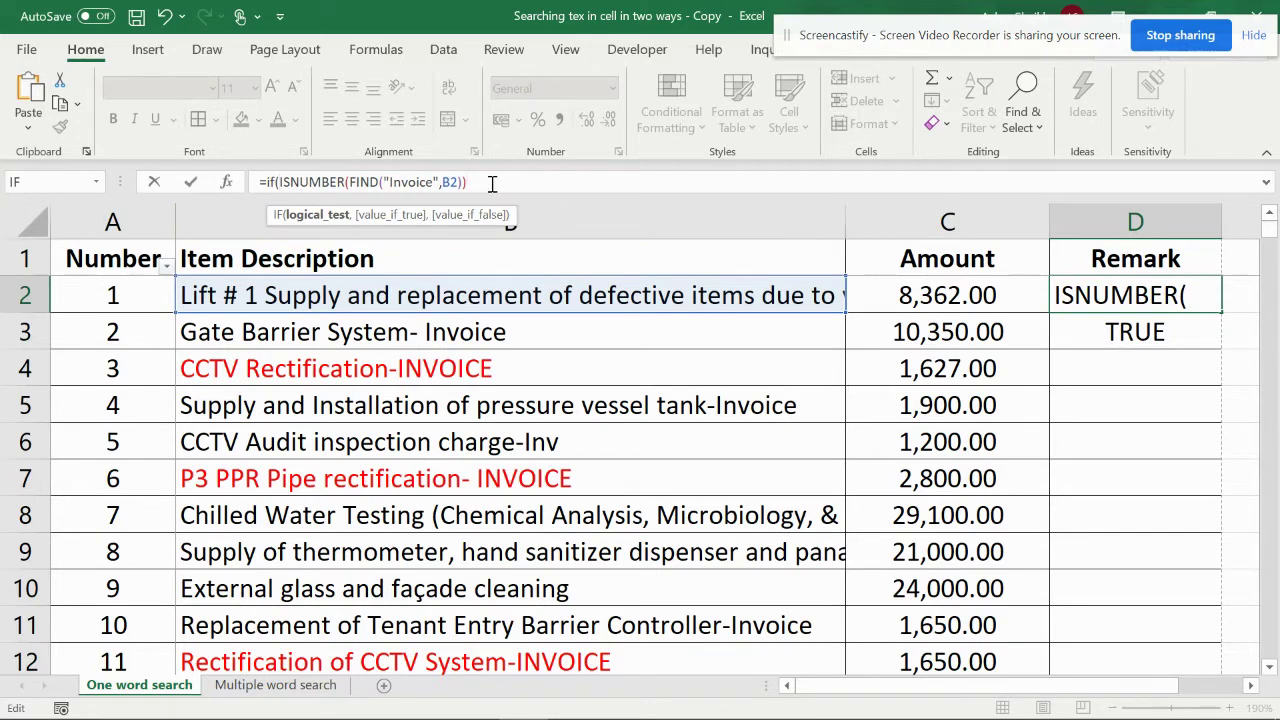
click(492, 183)
text(,)
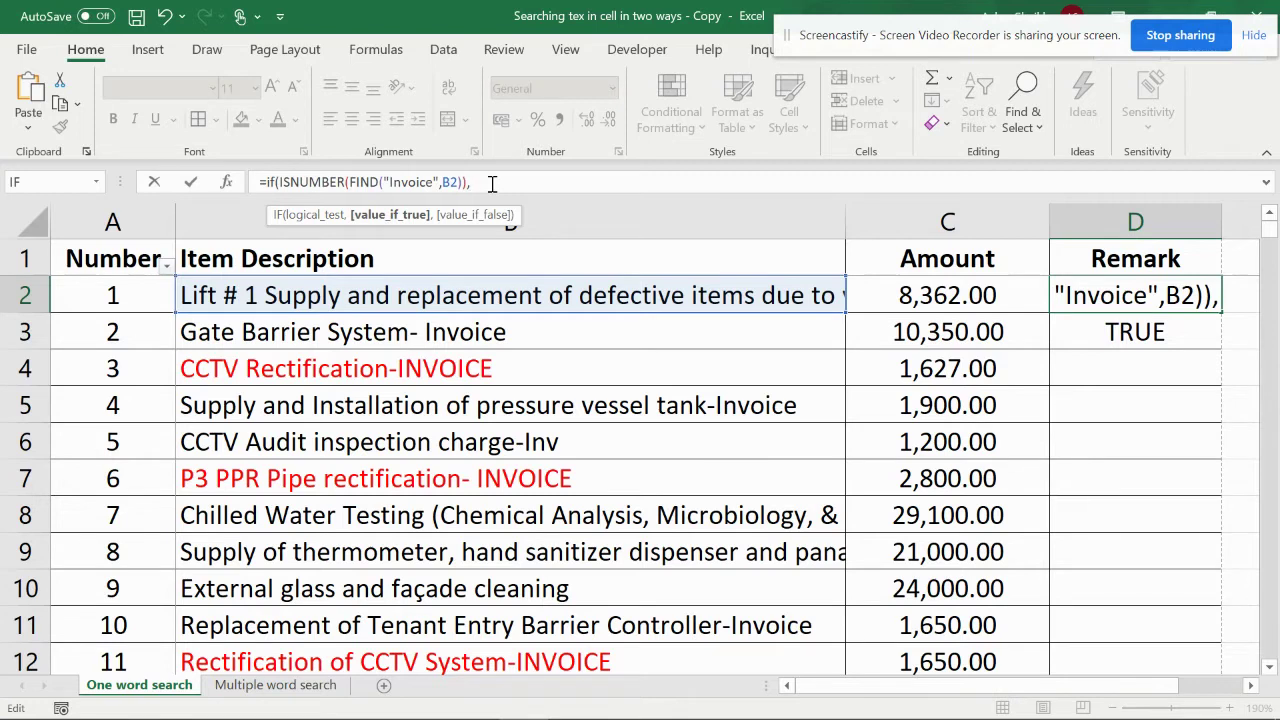
text(")
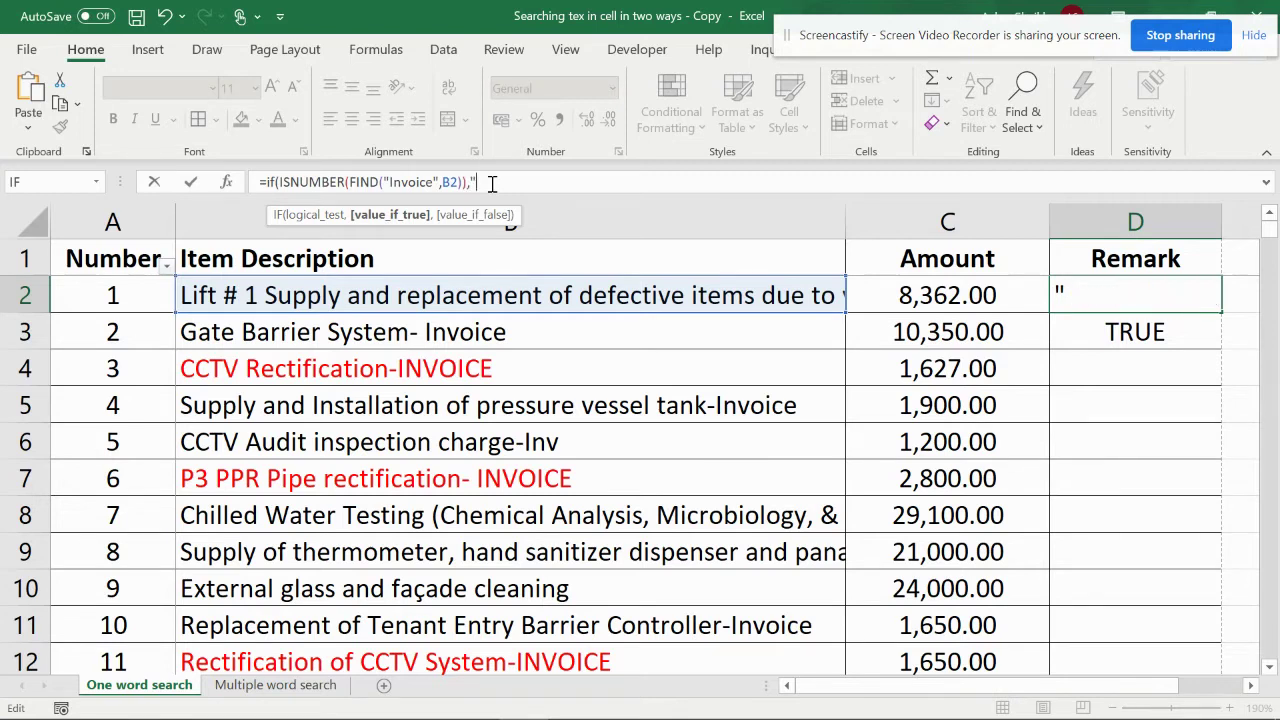
text(payable)
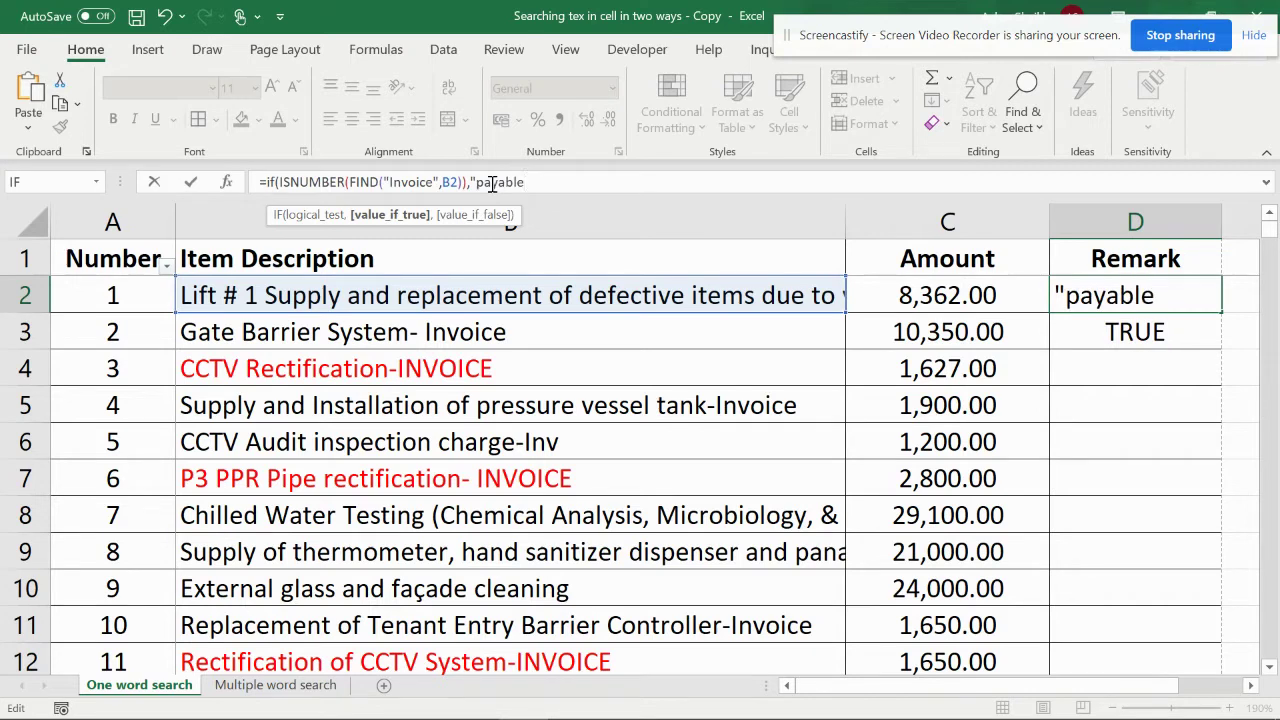
text(",)
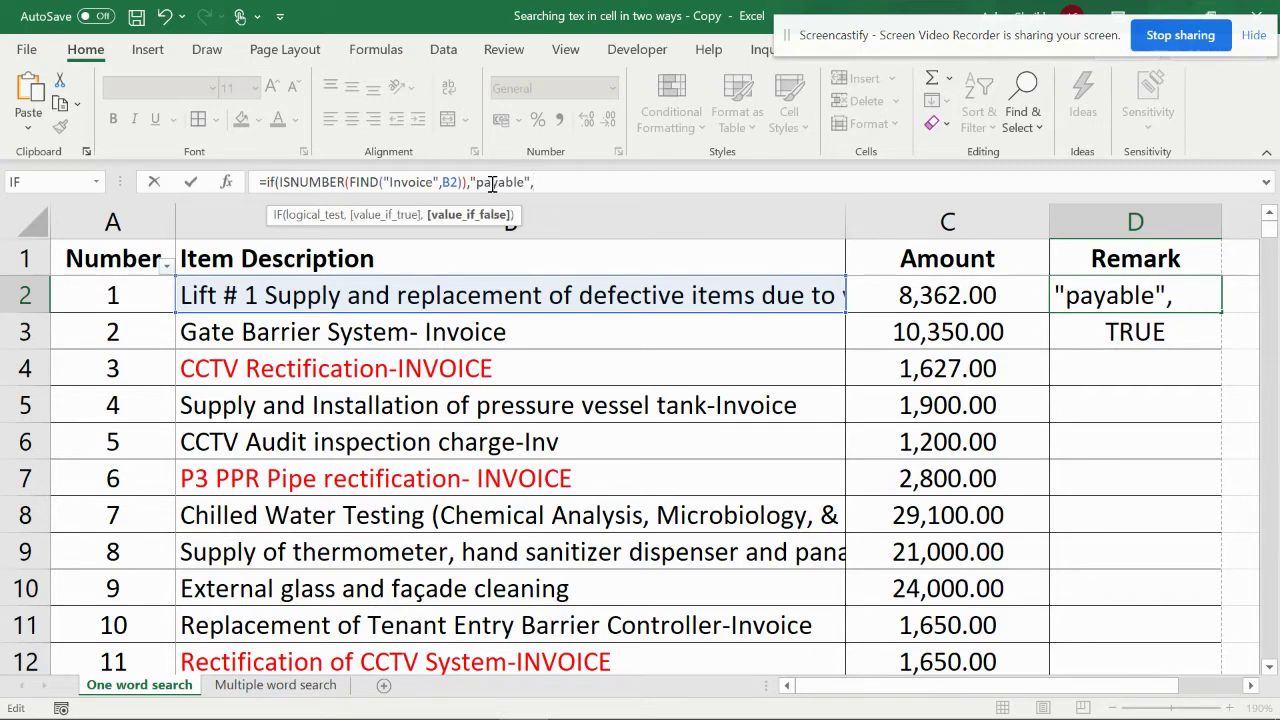
text(" "))
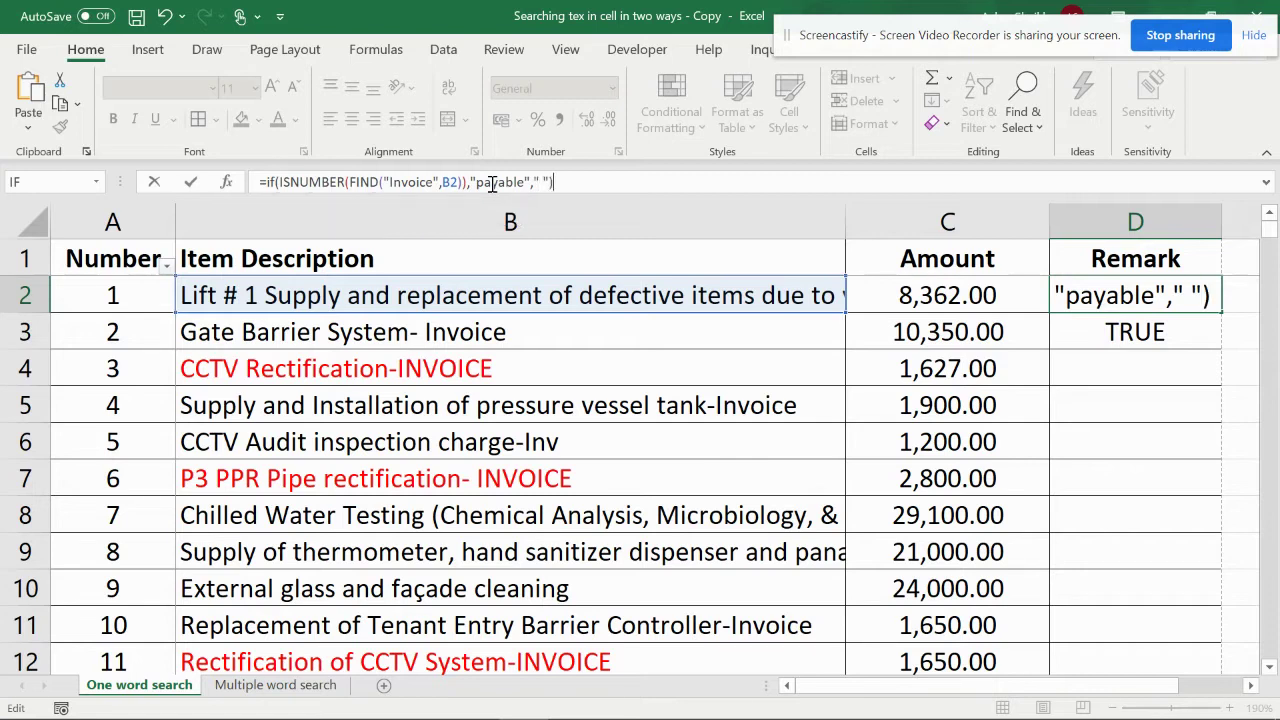
key(Return)
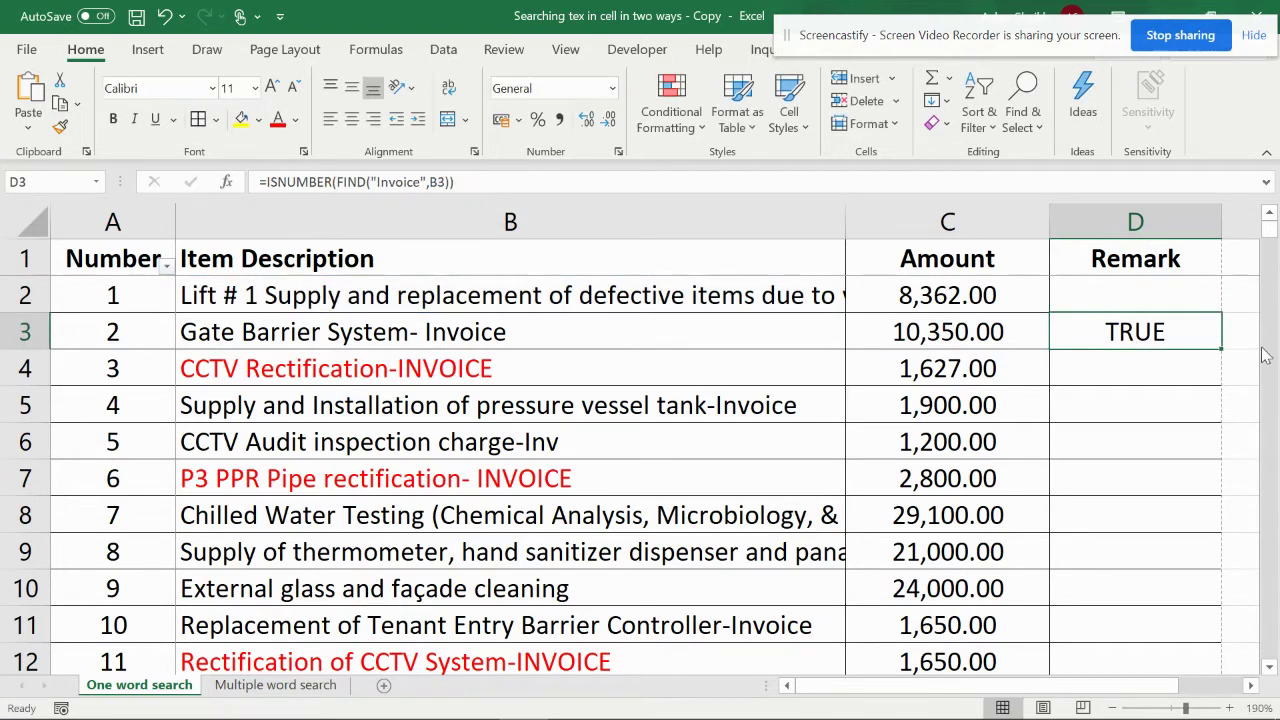
Fill the payable formula from D2 down the Remark column to D28.
click(1215, 303)
drag(1221, 310, 1222, 338)
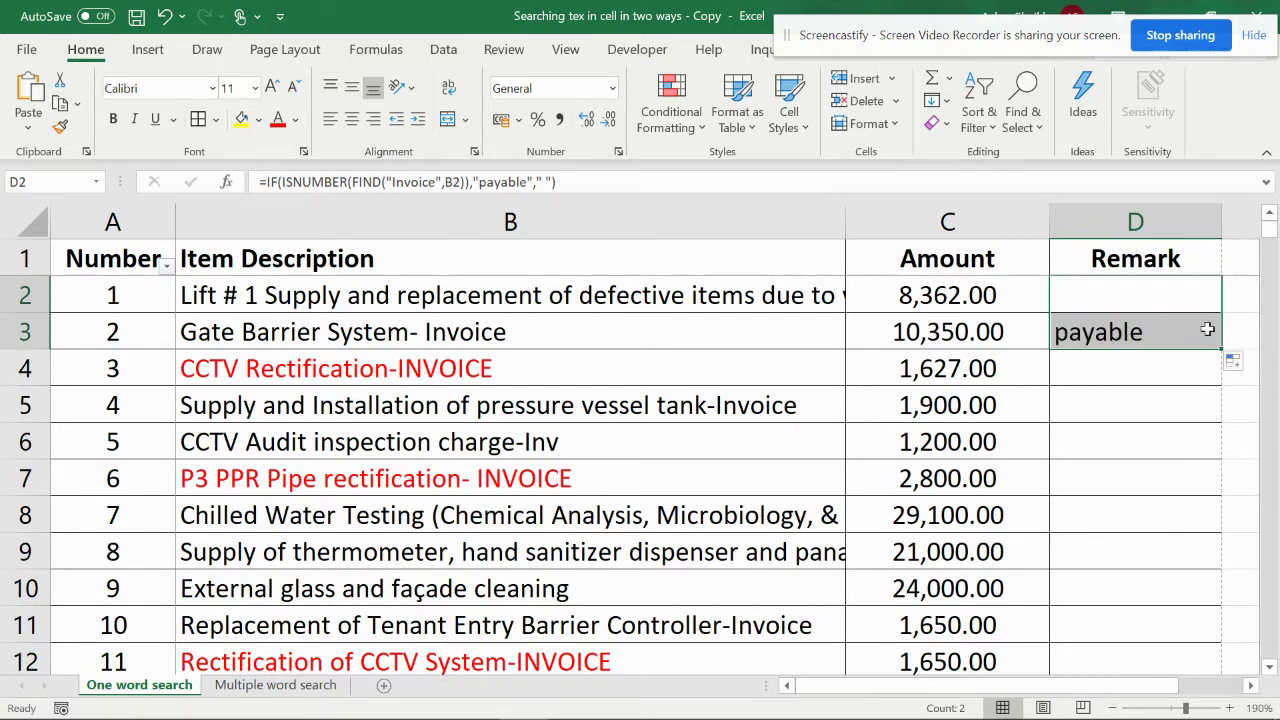
click(1172, 308)
click(1177, 318)
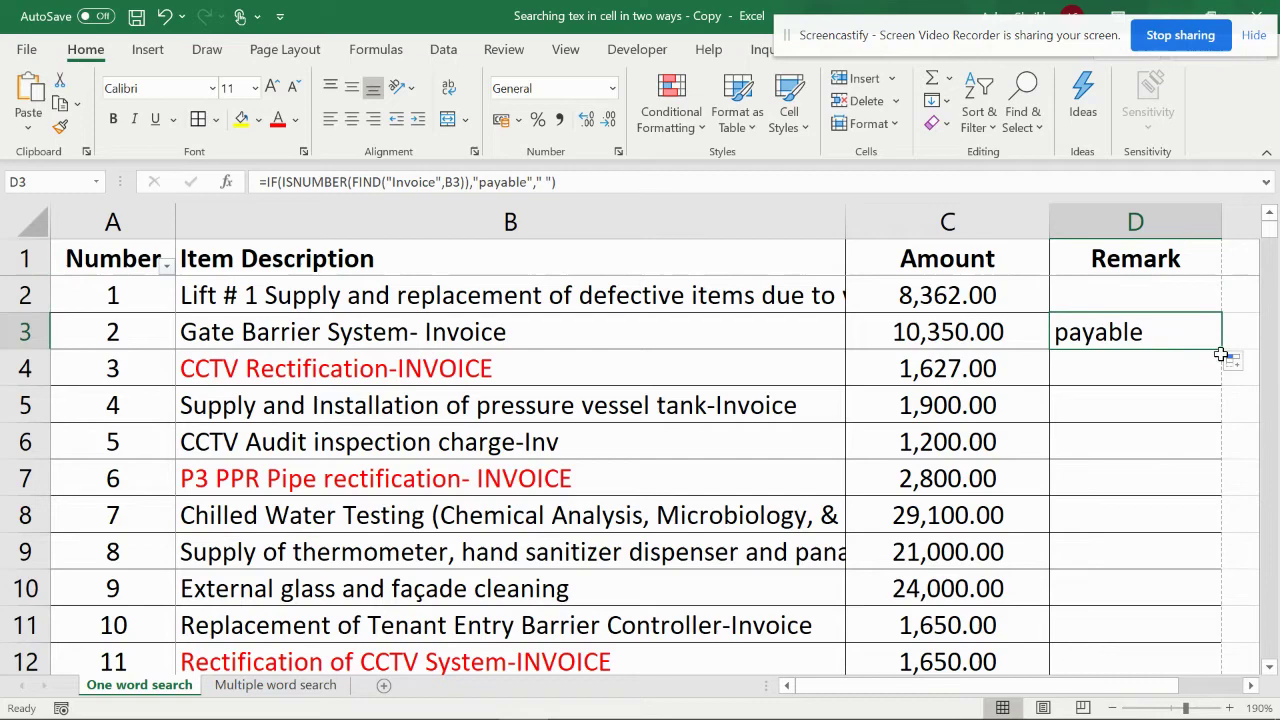
drag(1221, 354, 1137, 645)
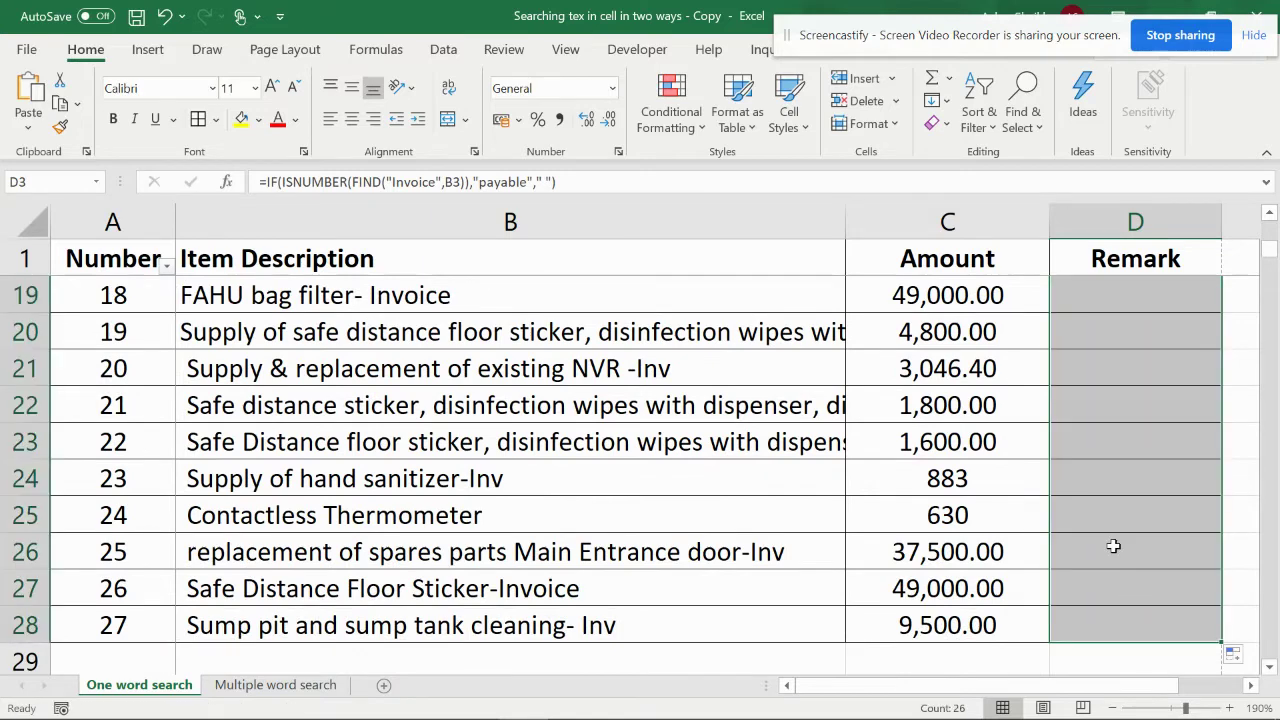
scroll(1112, 545, up, 6)
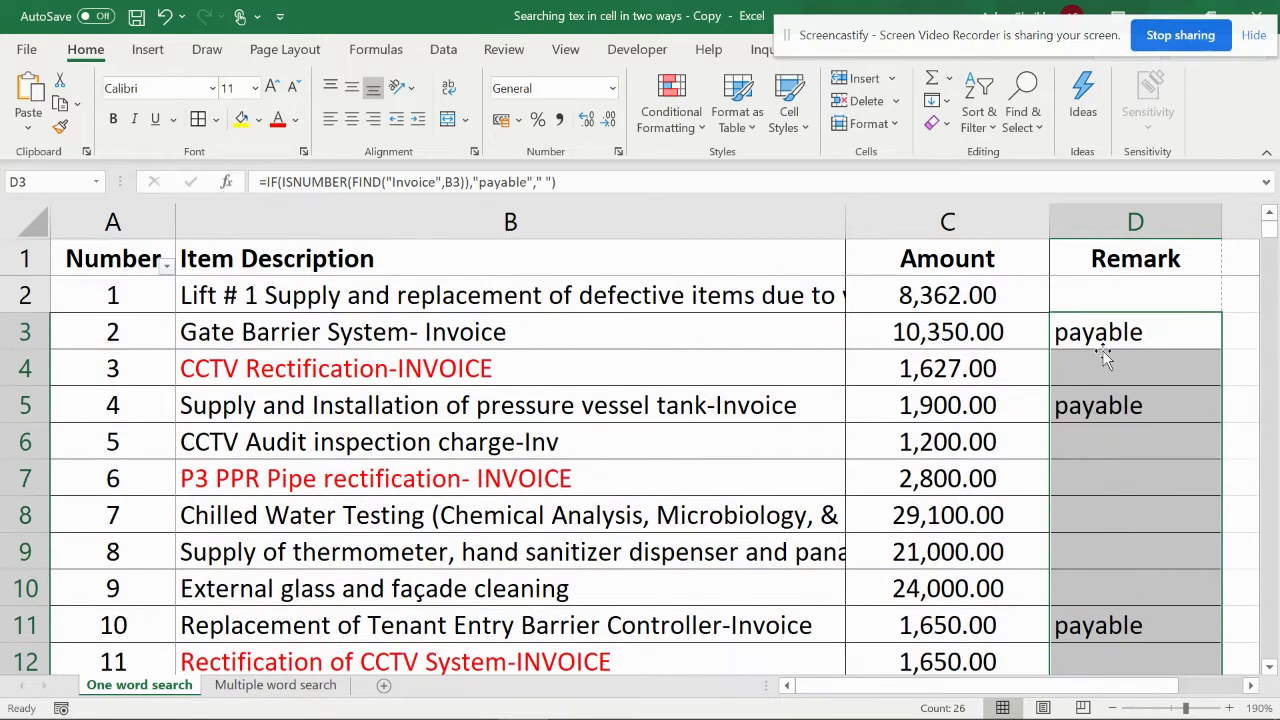
click(1099, 334)
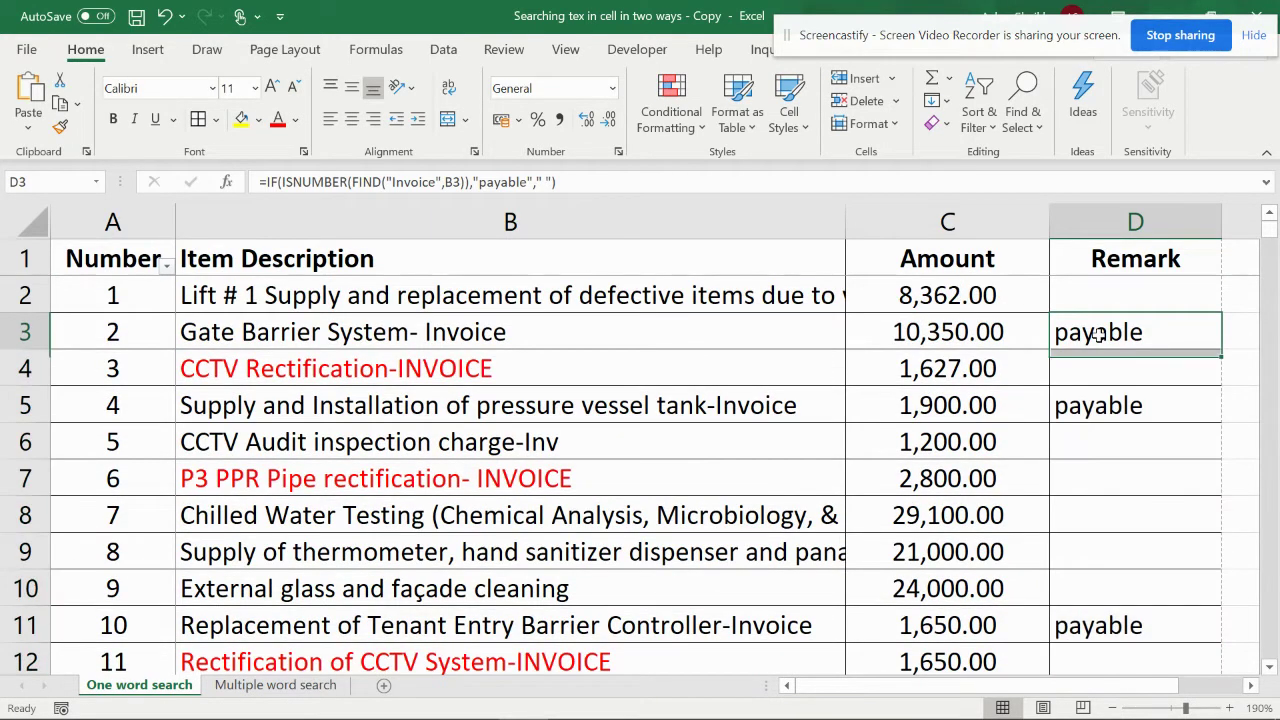
Check the results in D5 and D7, then right-align the whole Remark column.
click(498, 484)
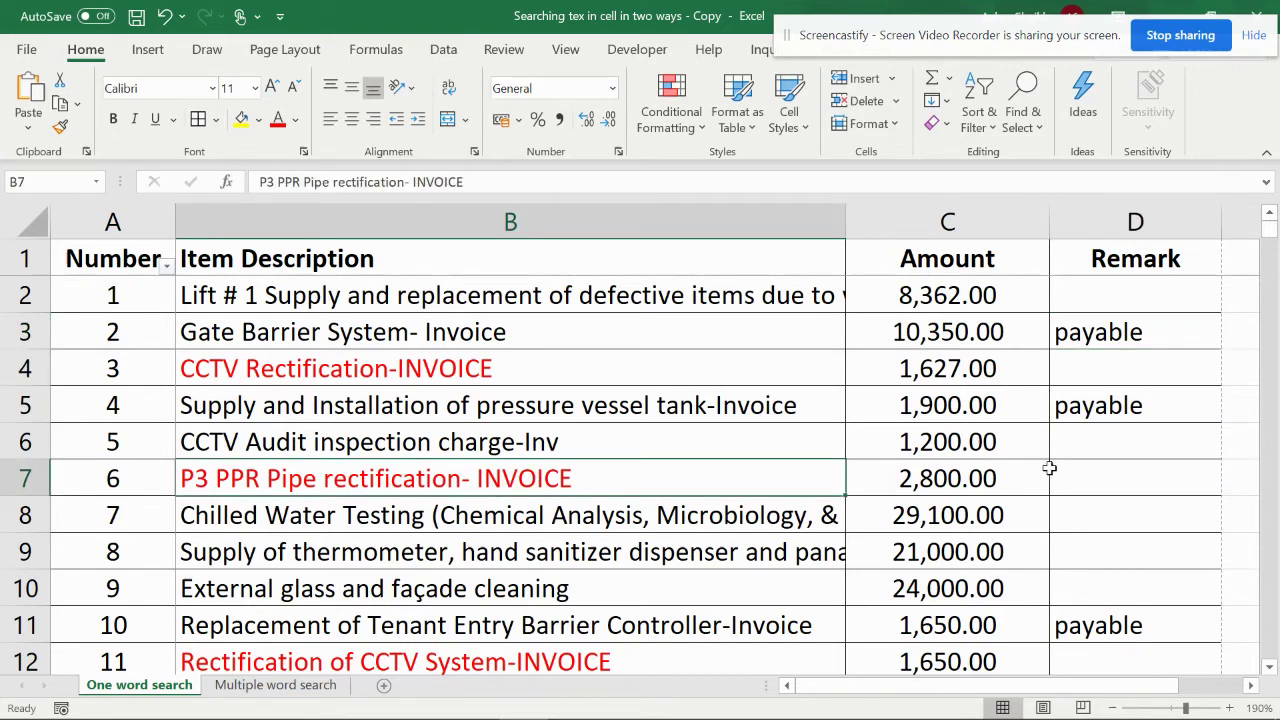
click(1097, 414)
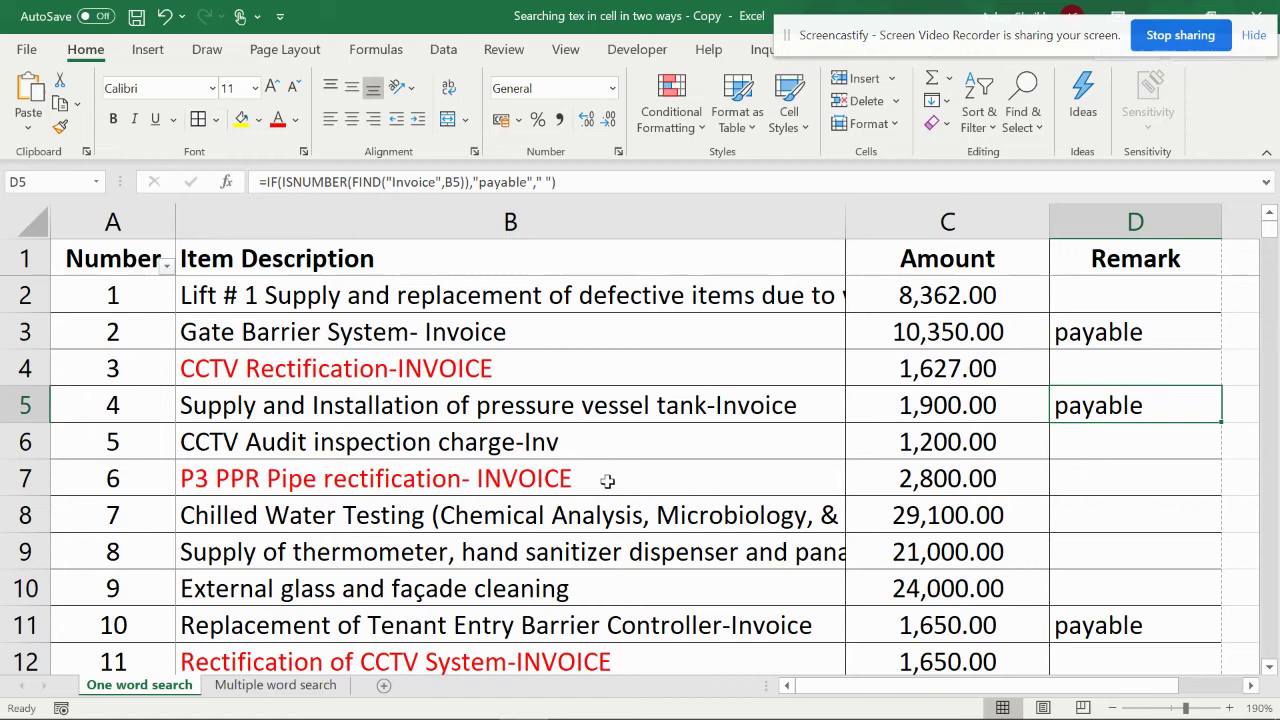
click(1108, 484)
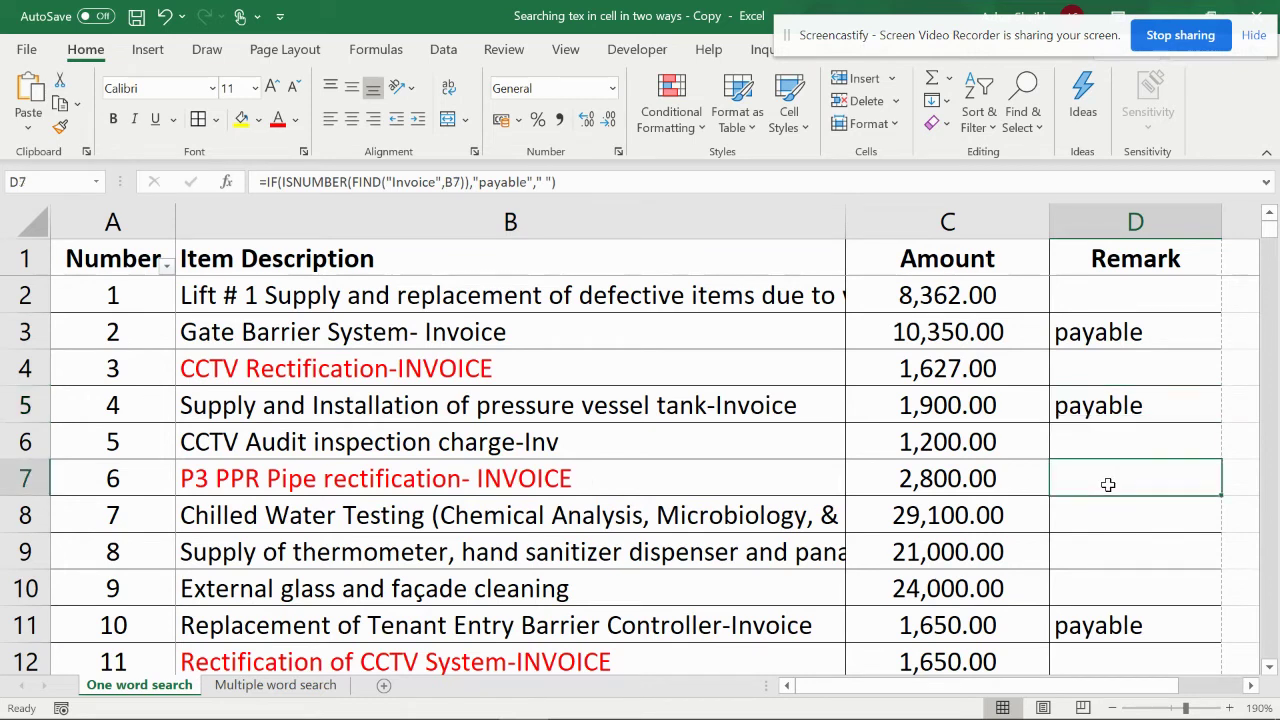
click(1100, 298)
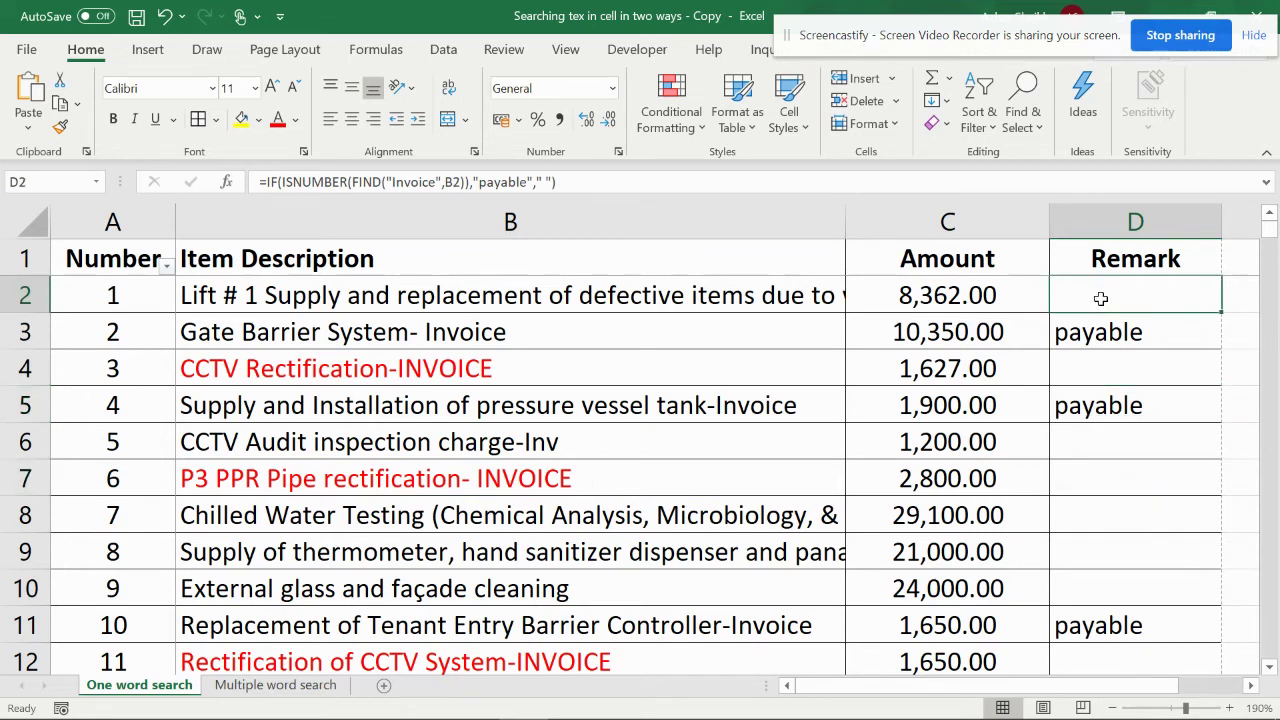
click(1100, 243)
click(372, 118)
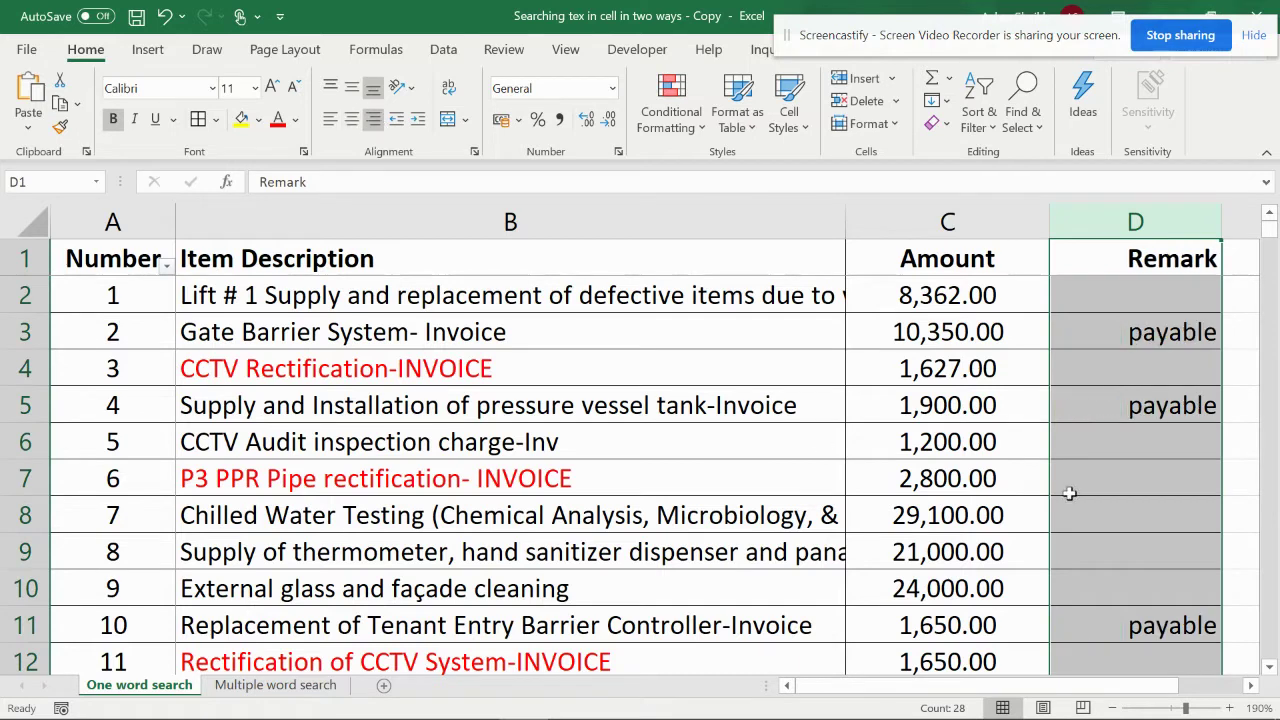
Centre the Remark column's contents and select D2 to view its formula.
click(352, 120)
click(1166, 323)
click(1113, 283)
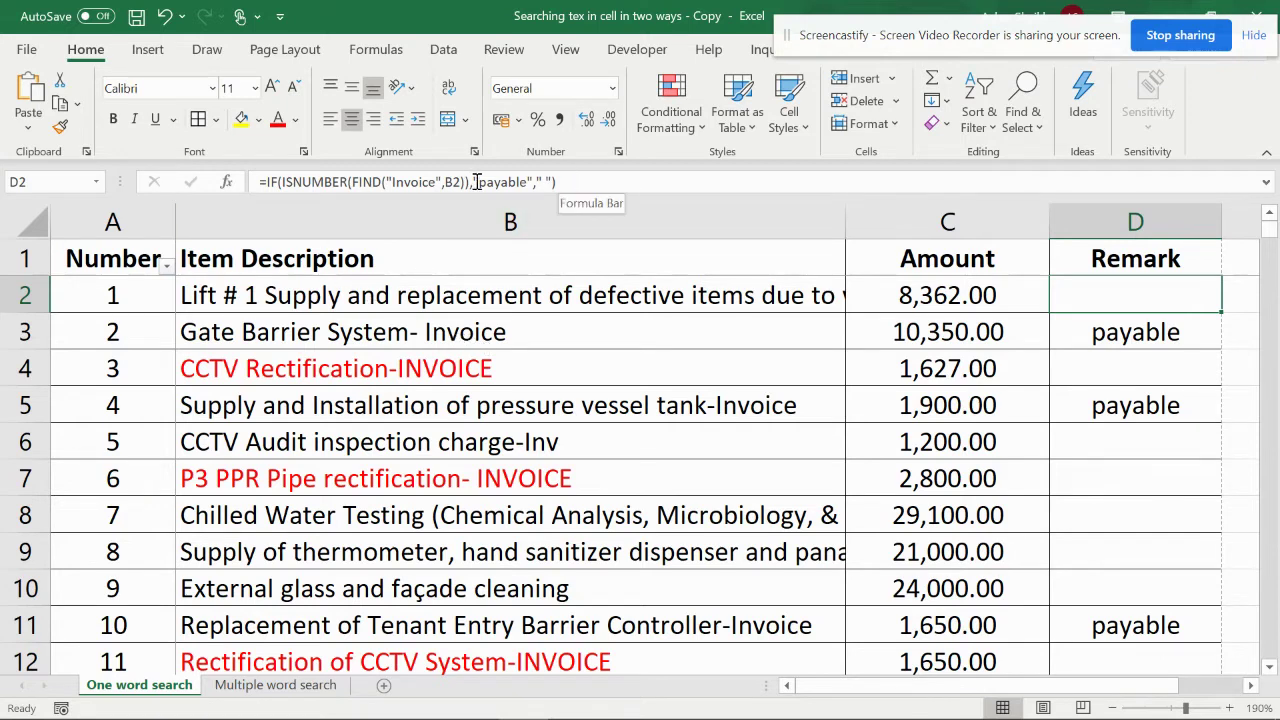
Insert OR( after IF( in D2 and paste a second ISNUMBER(FIND("Invoice",B2)) check.
drag(472, 182, 277, 181)
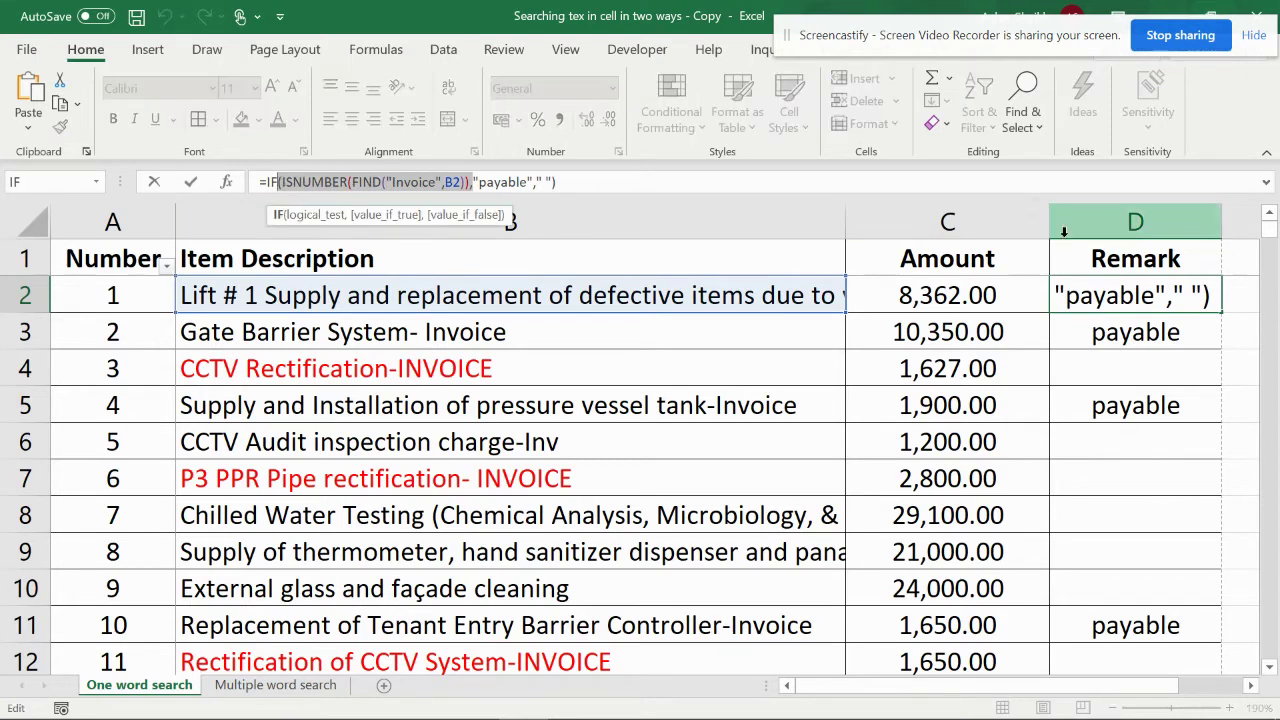
click(1064, 231)
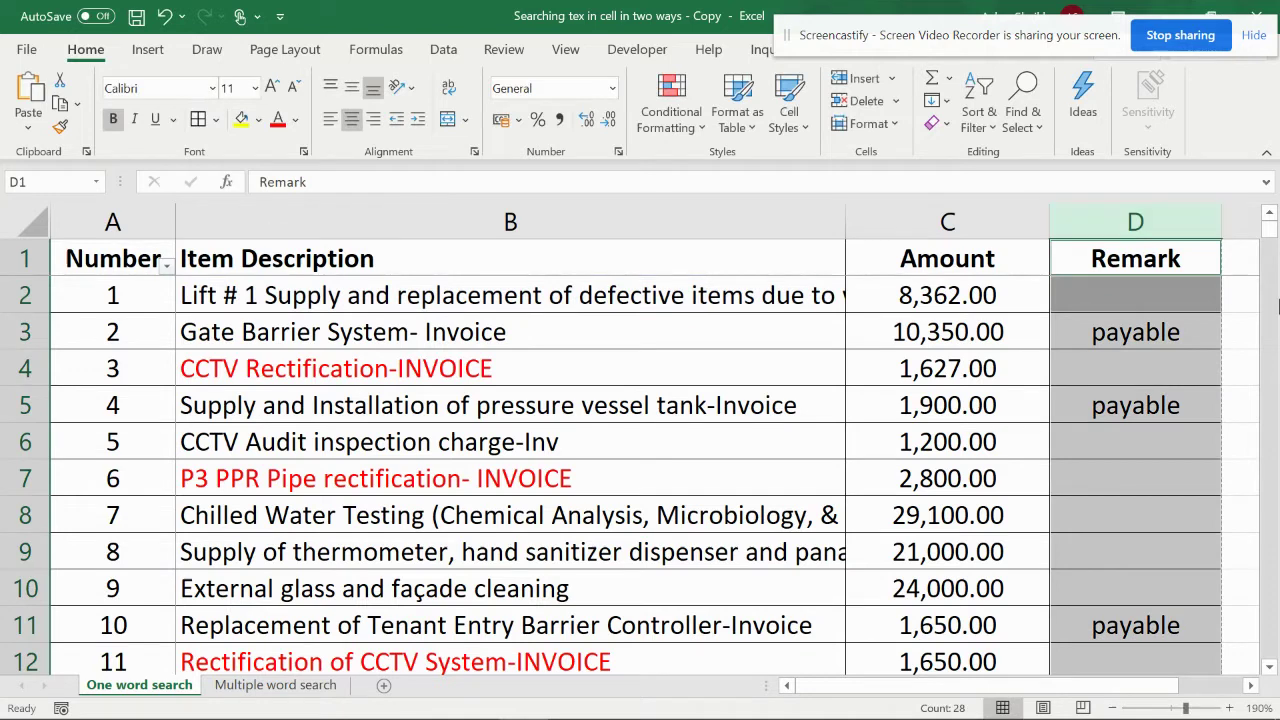
click(1145, 295)
drag(470, 182, 281, 181)
key(ctrl+c)
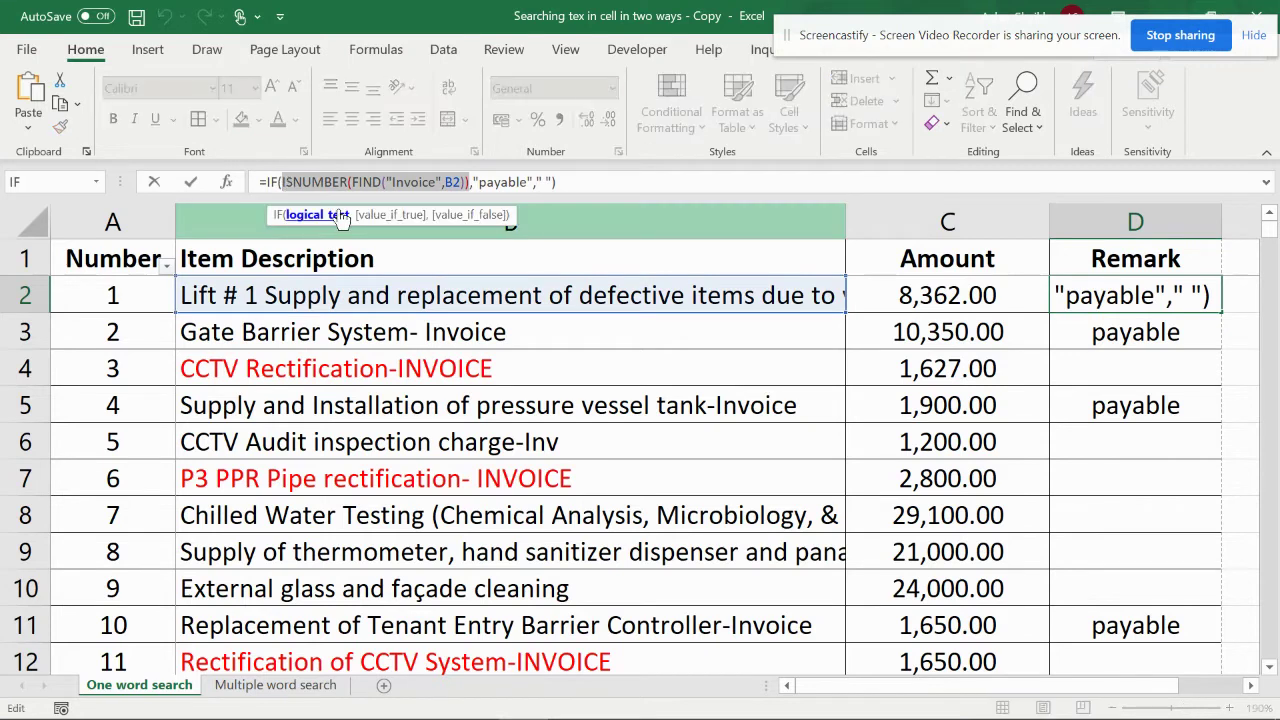
click(283, 181)
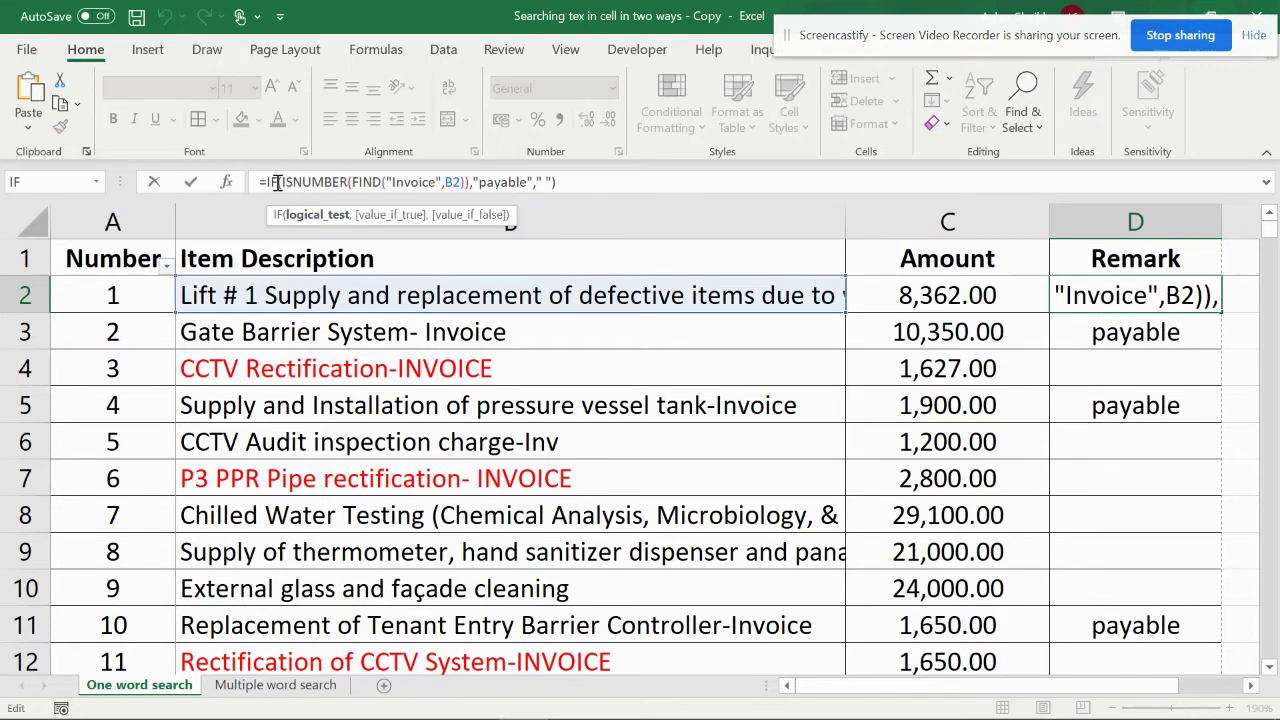
click(284, 181)
text(or)
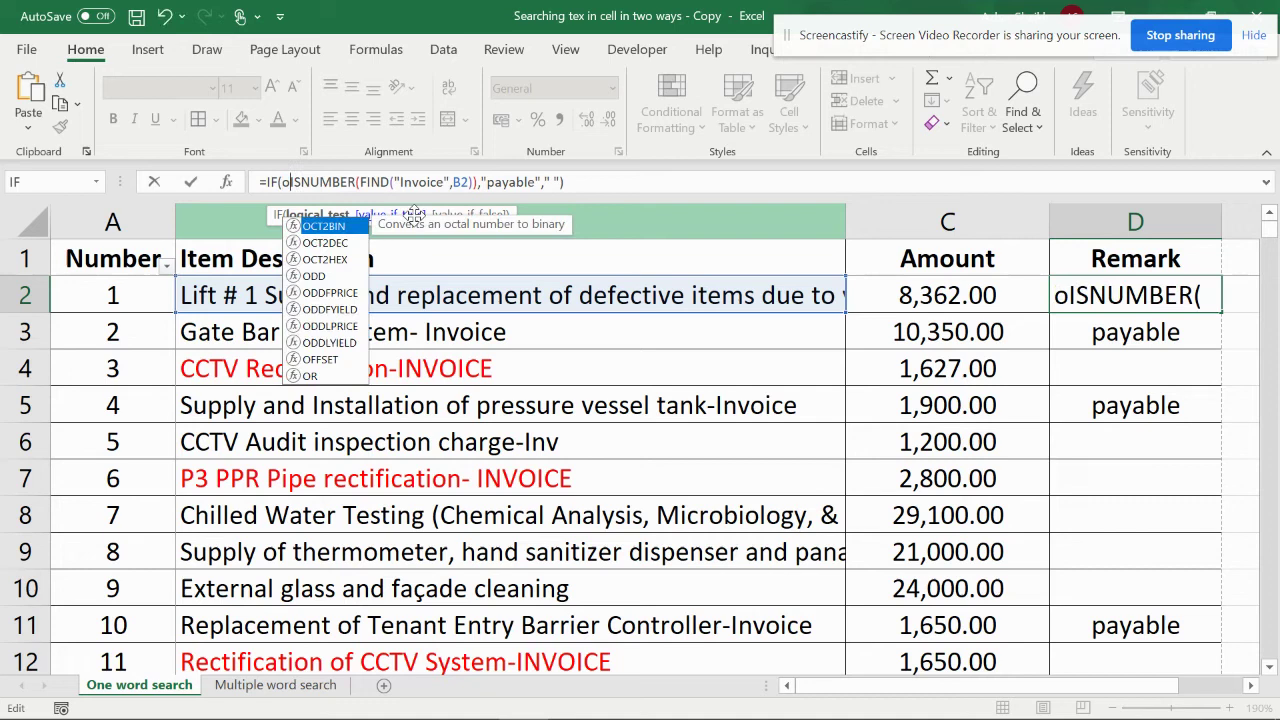
text(()
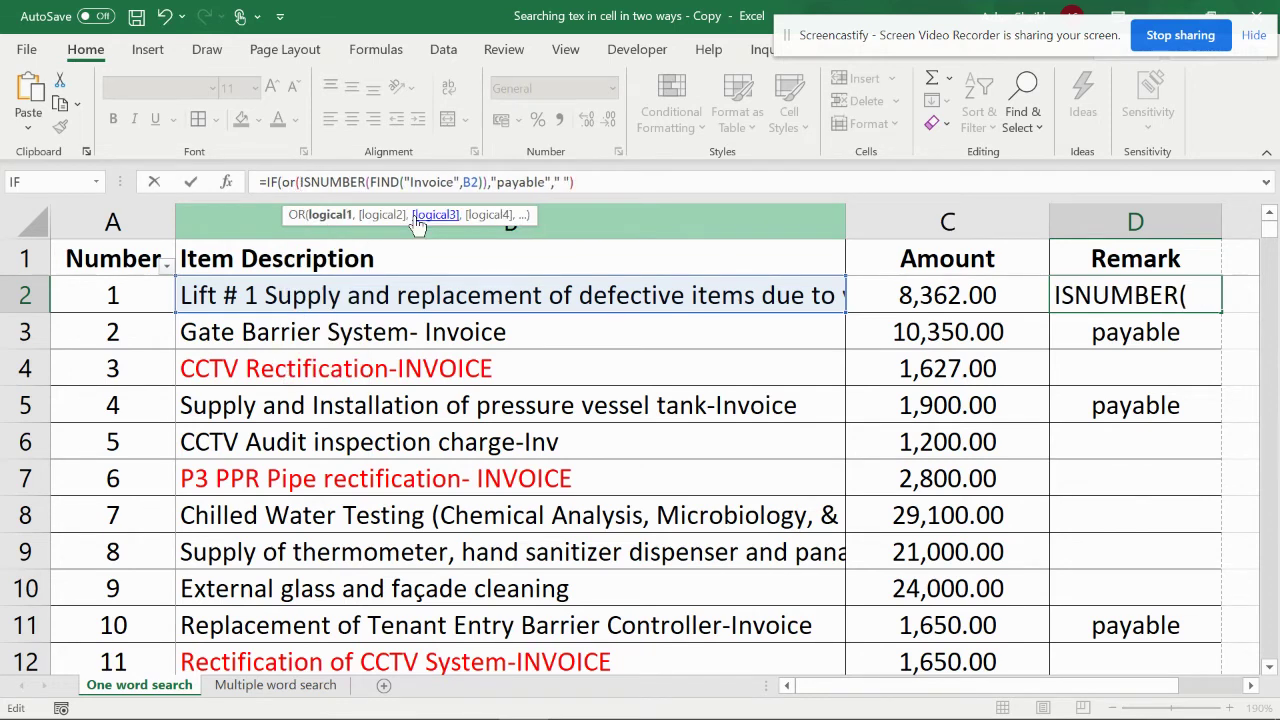
key(ctrl+v)
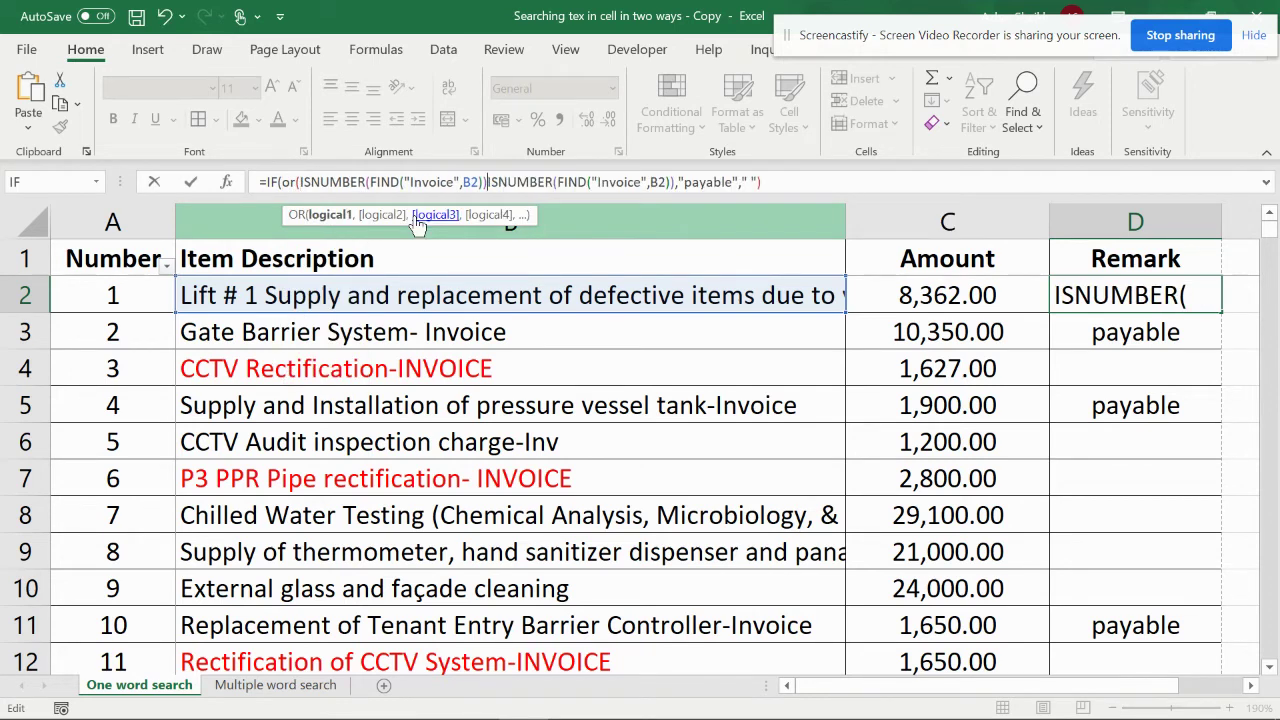
Separate the two OR conditions with a comma and close the OR parenthesis.
click(330, 215)
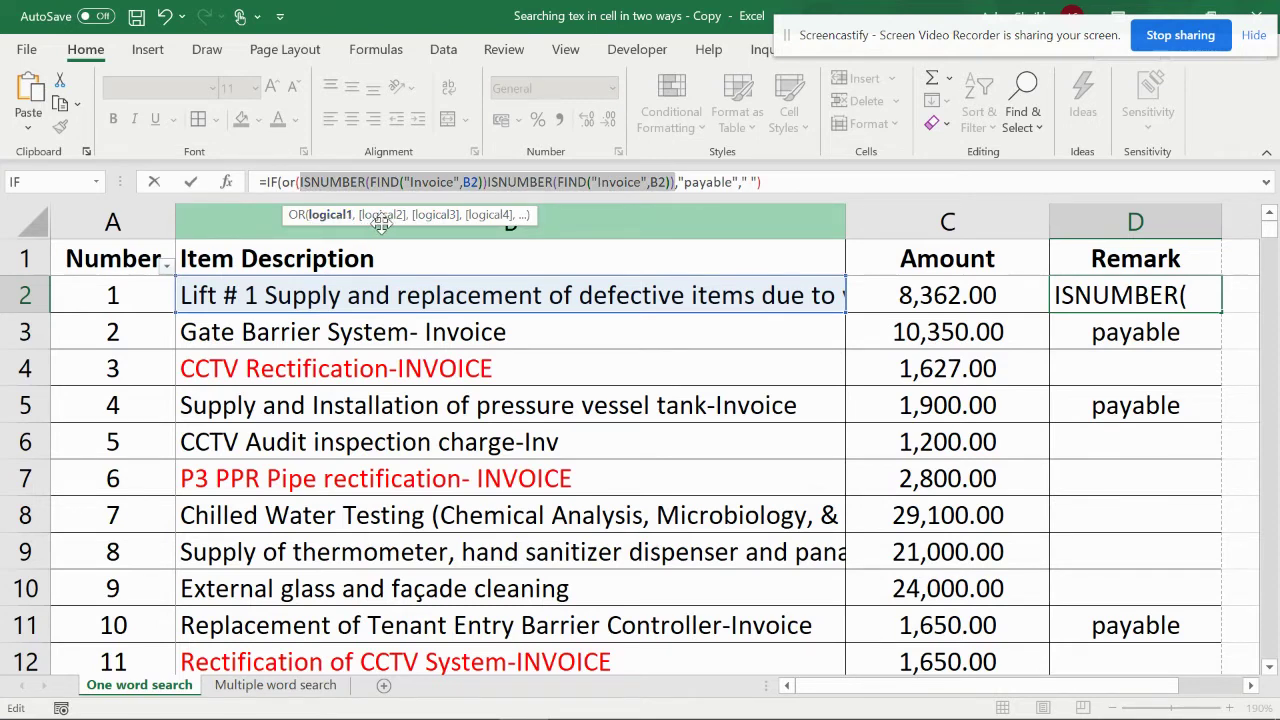
click(488, 186)
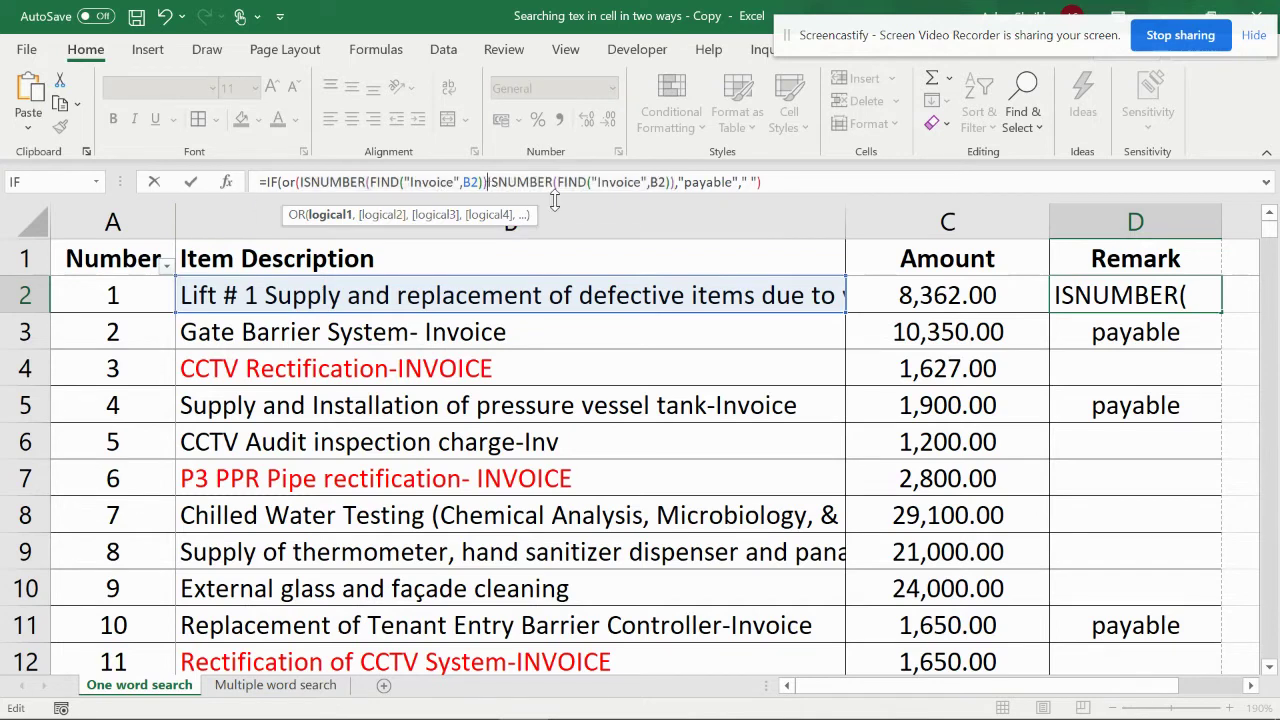
text(,)
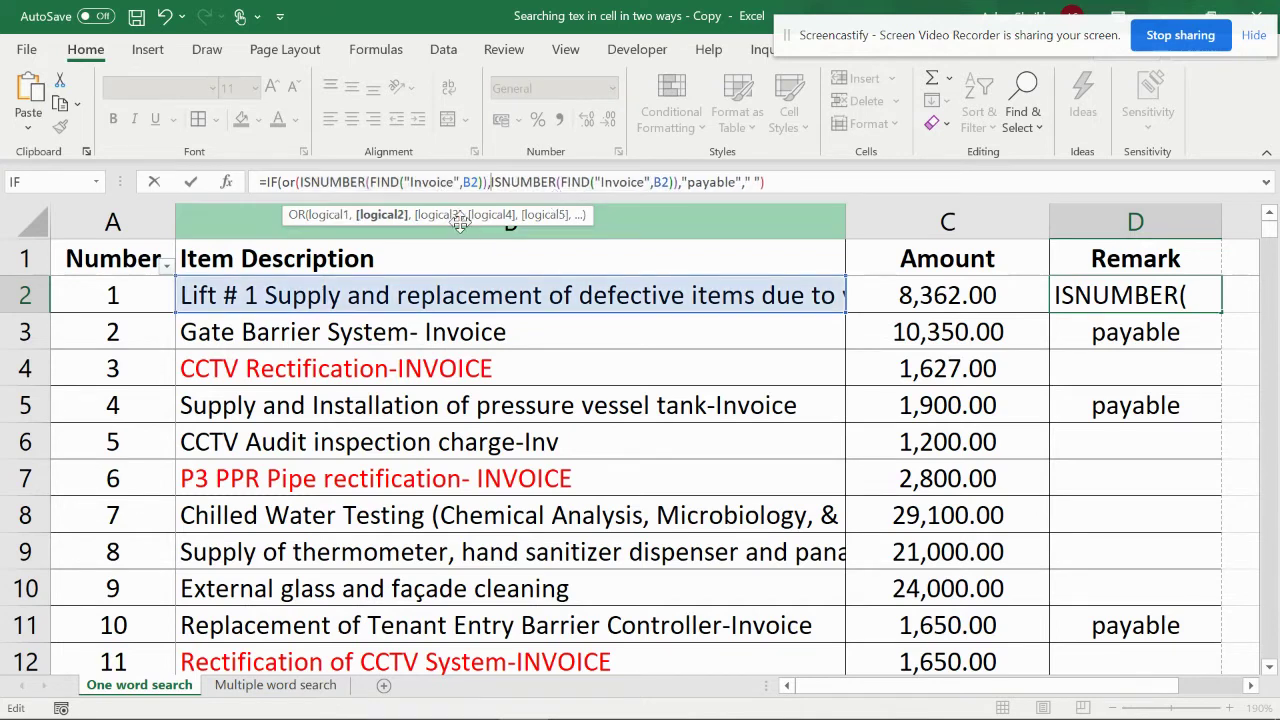
click(395, 222)
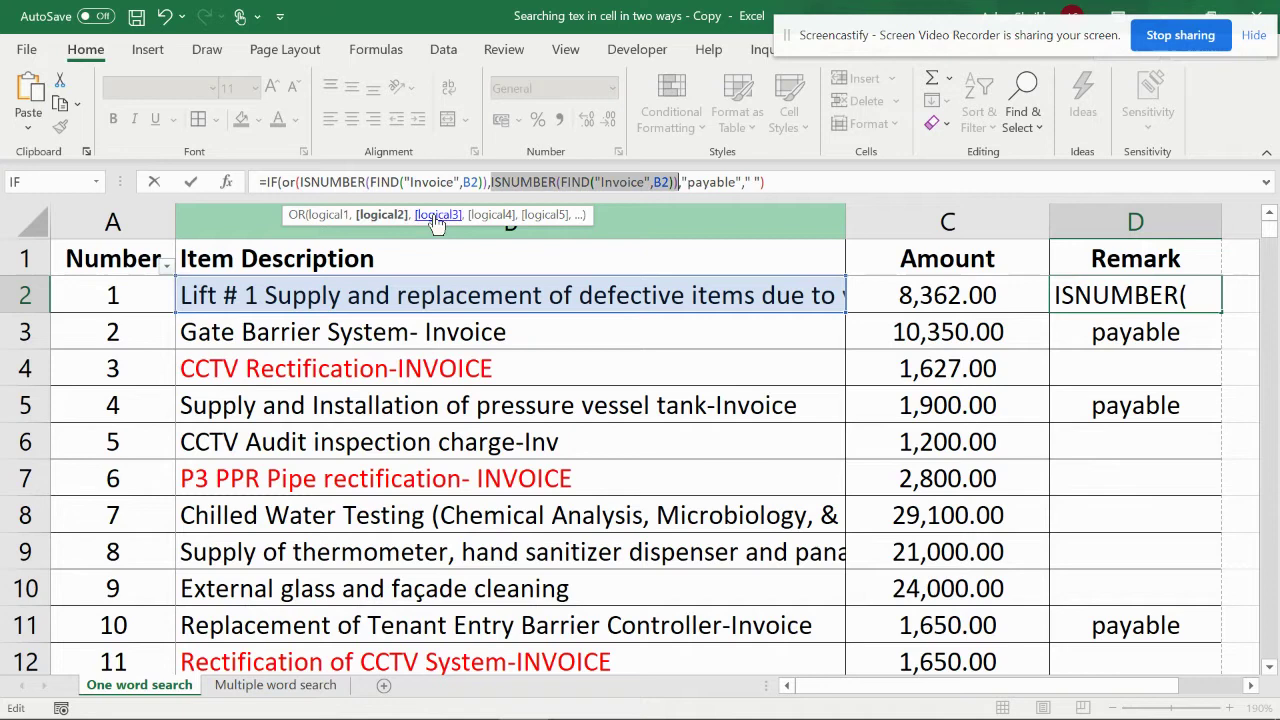
click(437, 222)
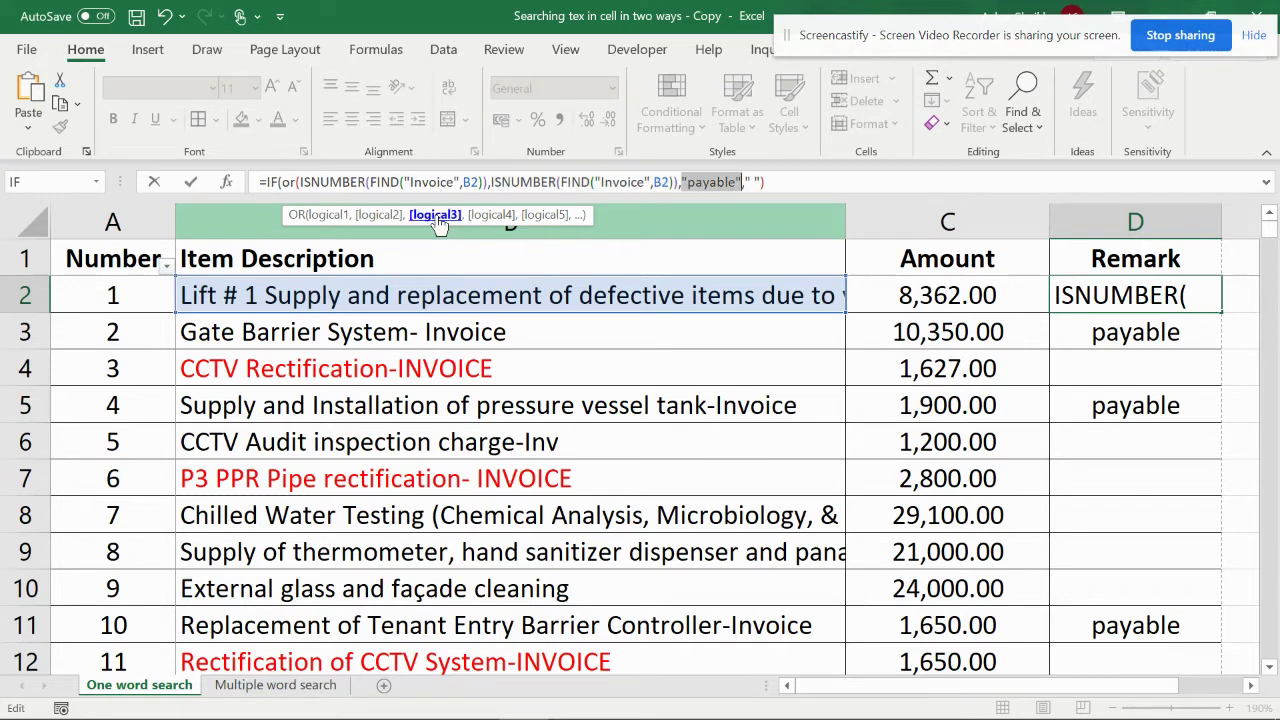
click(679, 182)
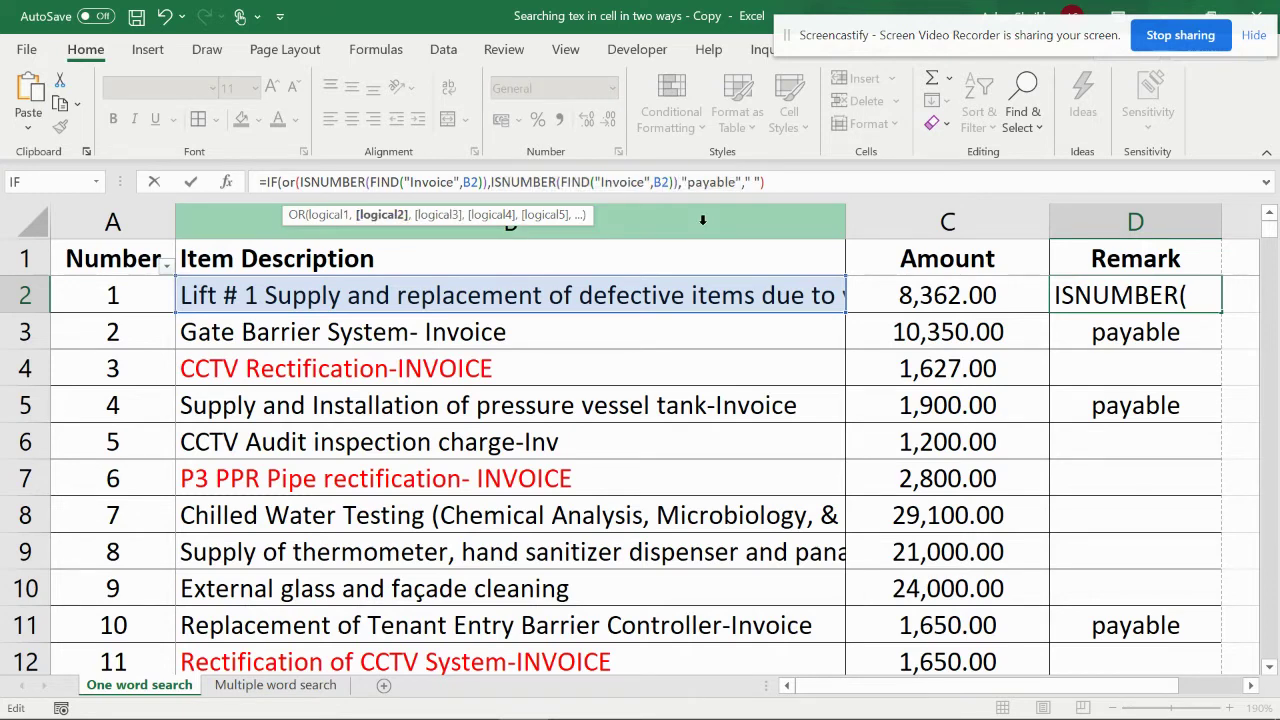
text())
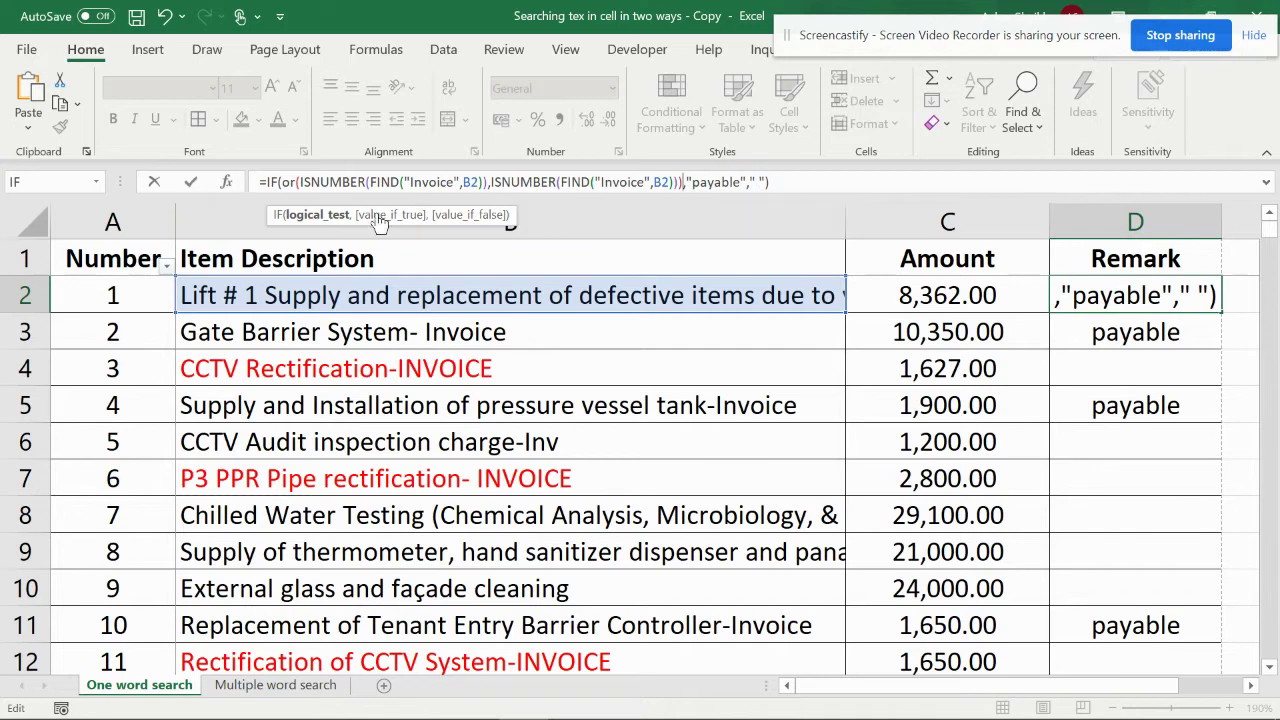
click(308, 216)
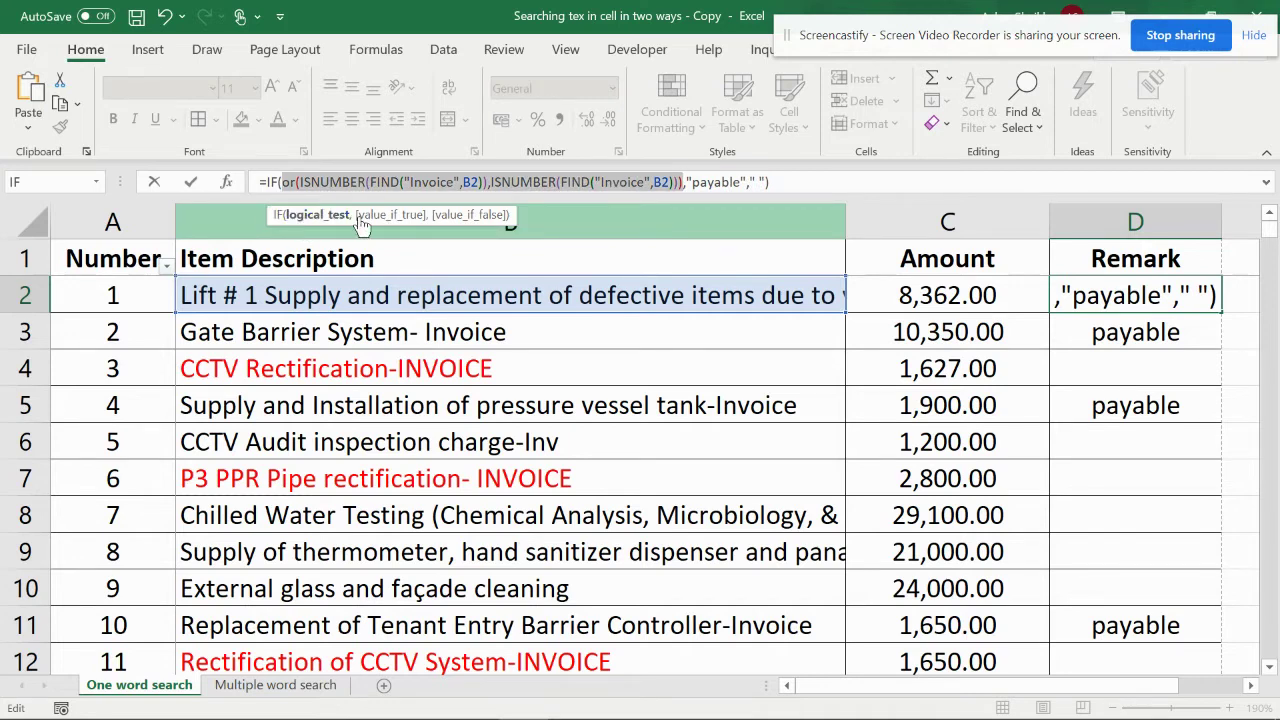
click(389, 215)
click(458, 216)
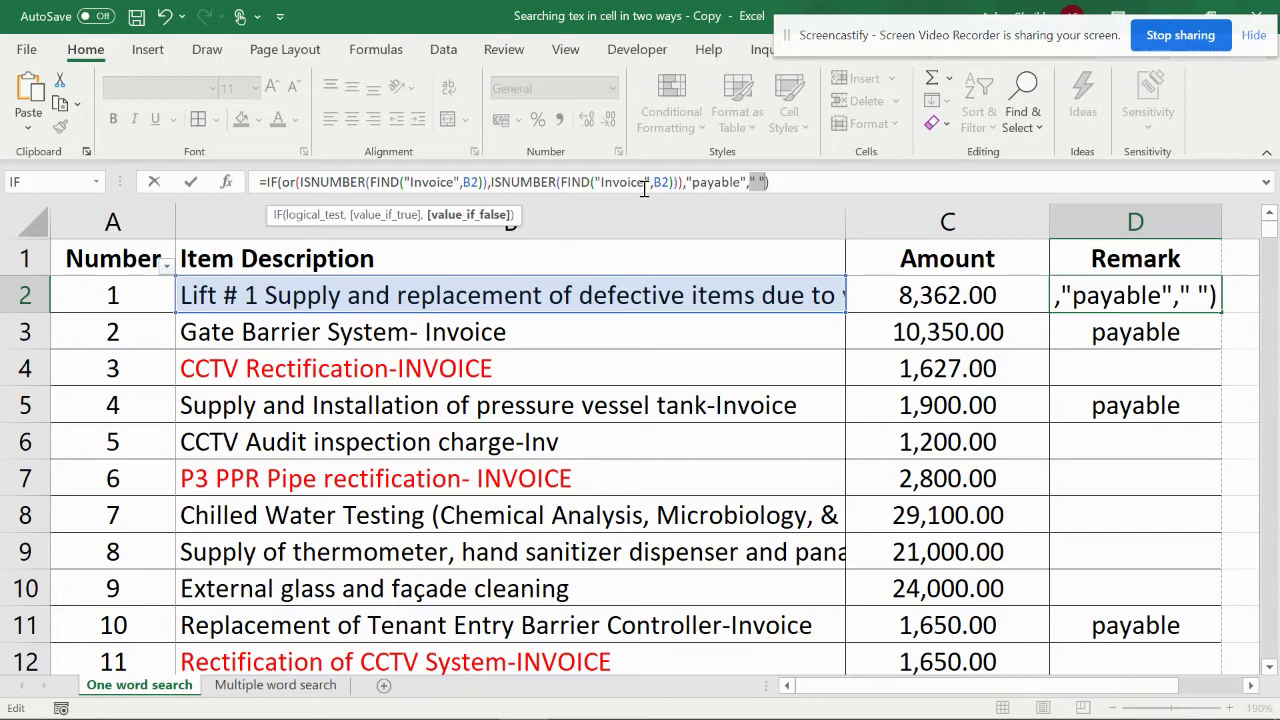
Change the second search word to "INVOICE" and commit D2's formula.
drag(645, 187, 602, 185)
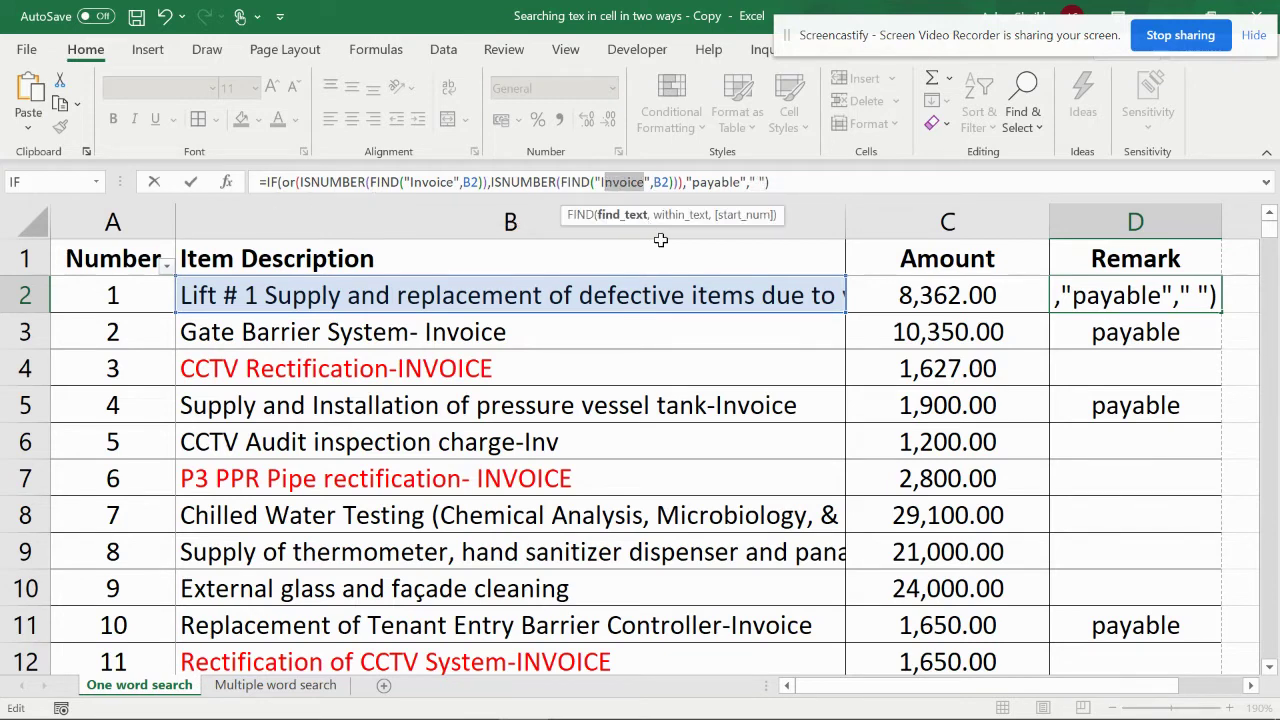
text(In)
key(BackSpace)
text(NV)
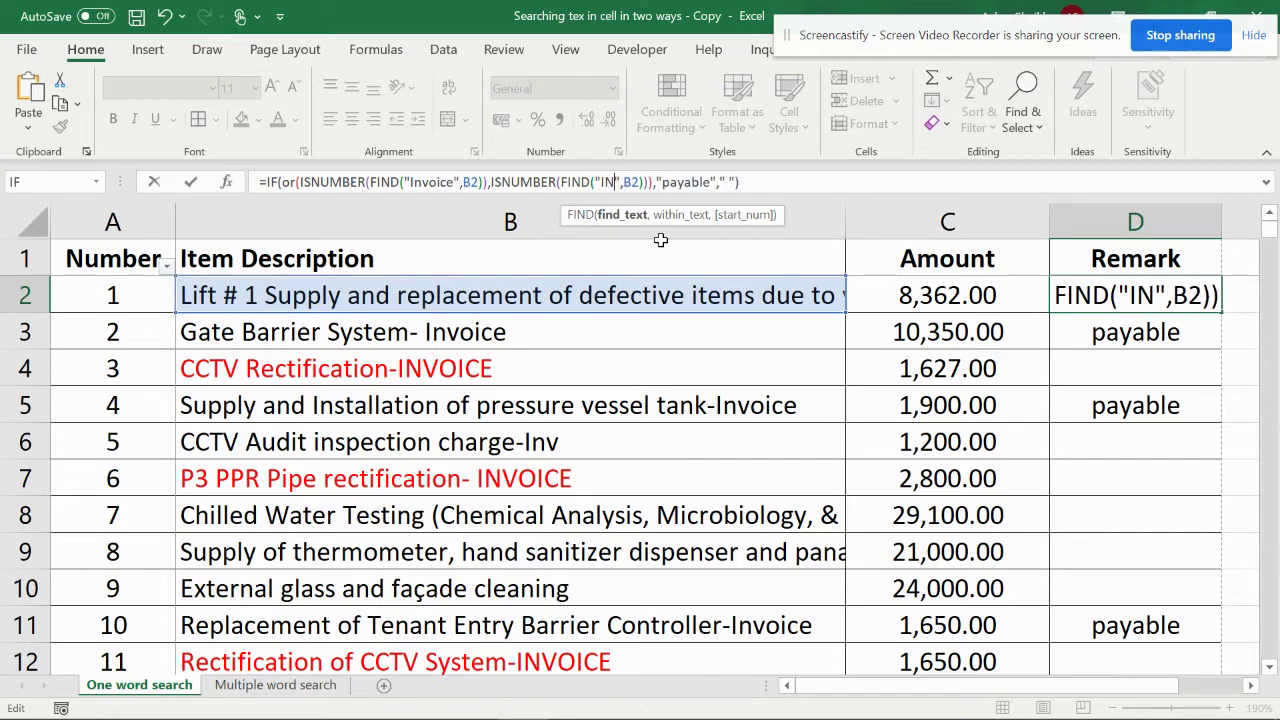
text(OICE)
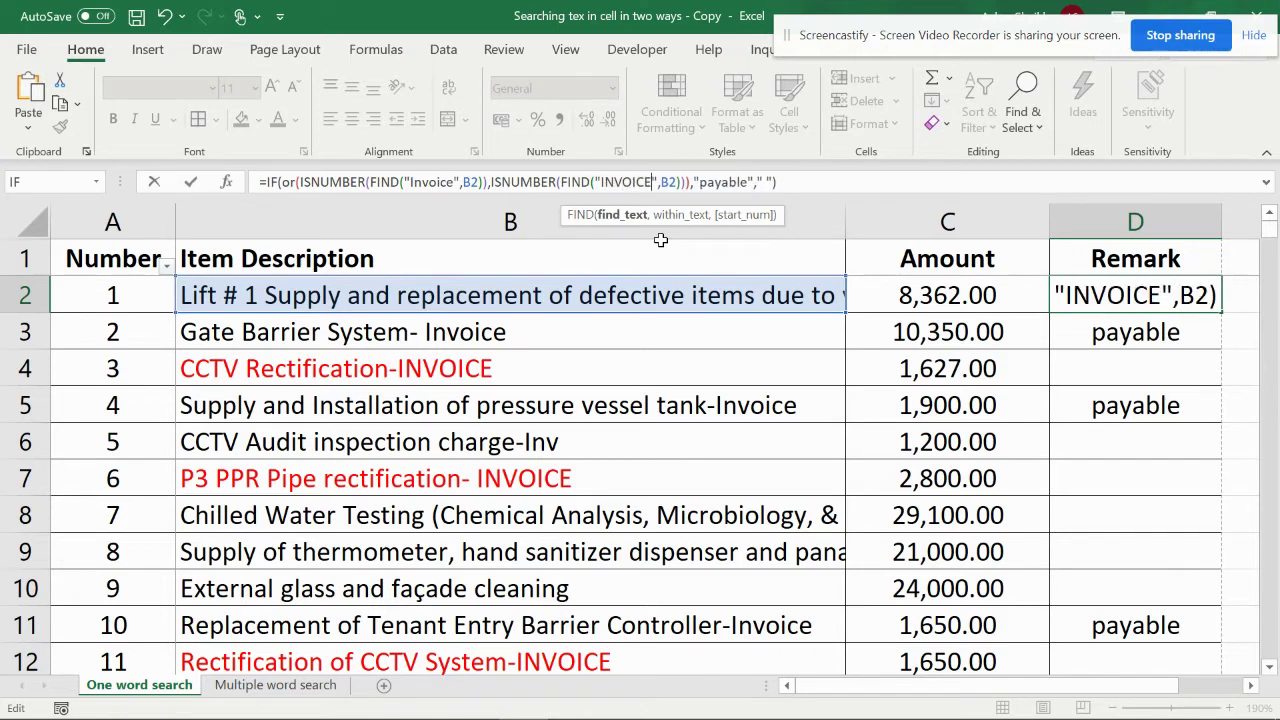
key(Return)
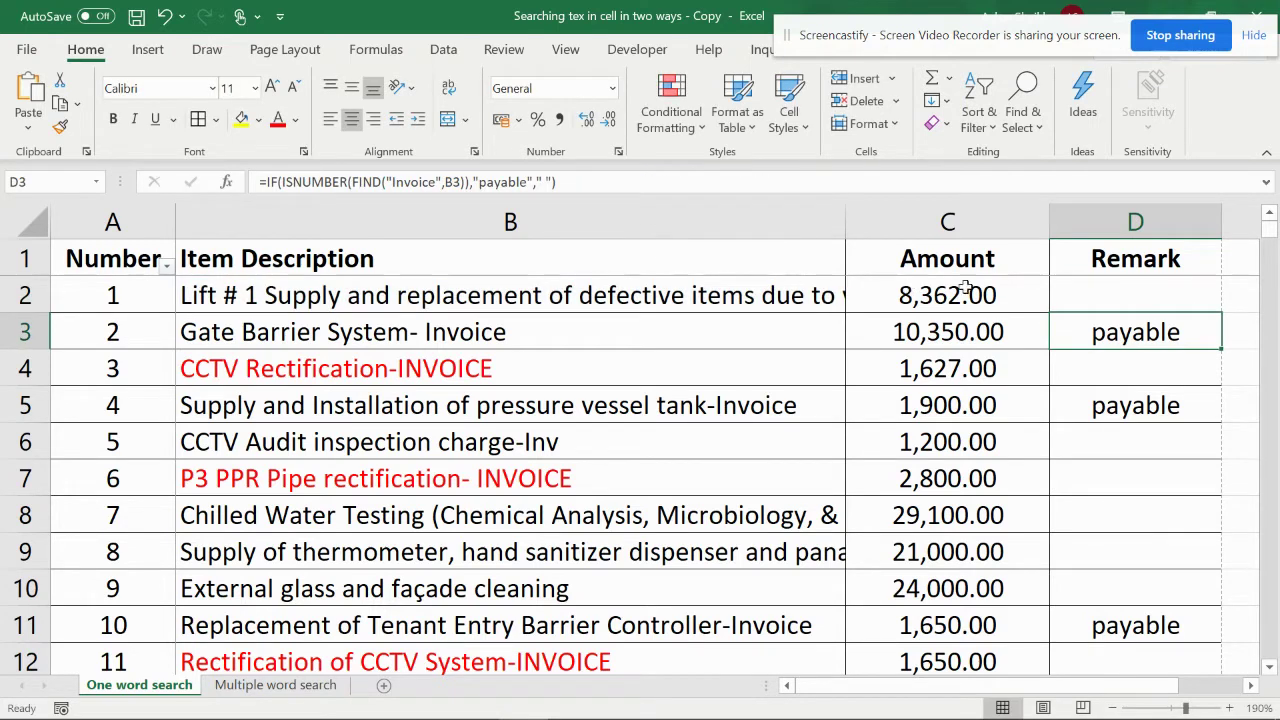
Fill D2's OR formula down the Remark column and colour D4, D7 and D12 red.
click(1073, 298)
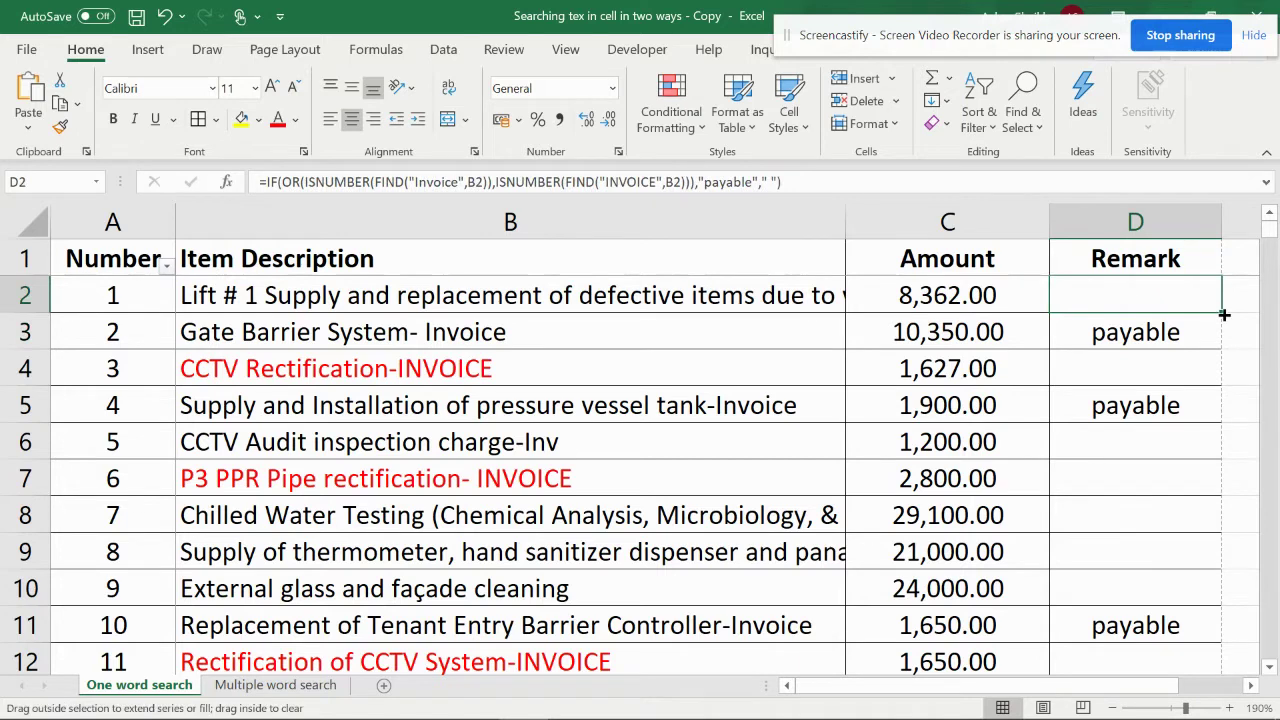
double_click(1223, 314)
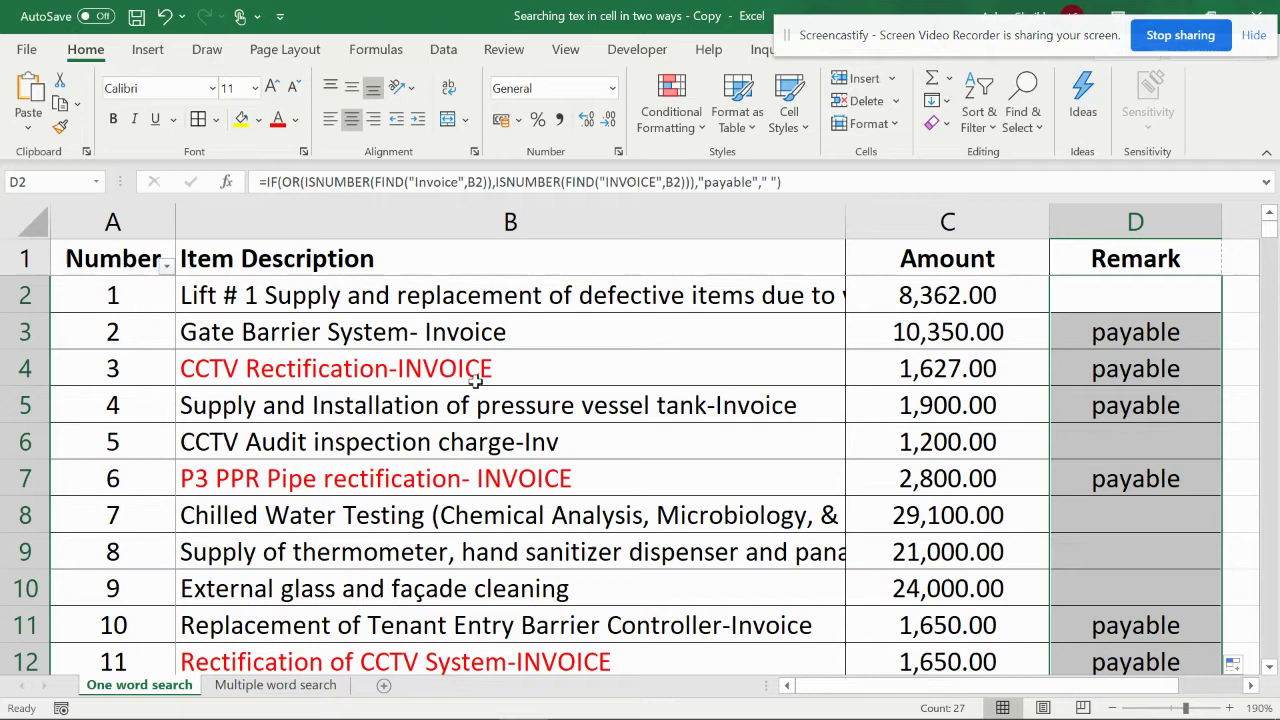
click(1116, 386)
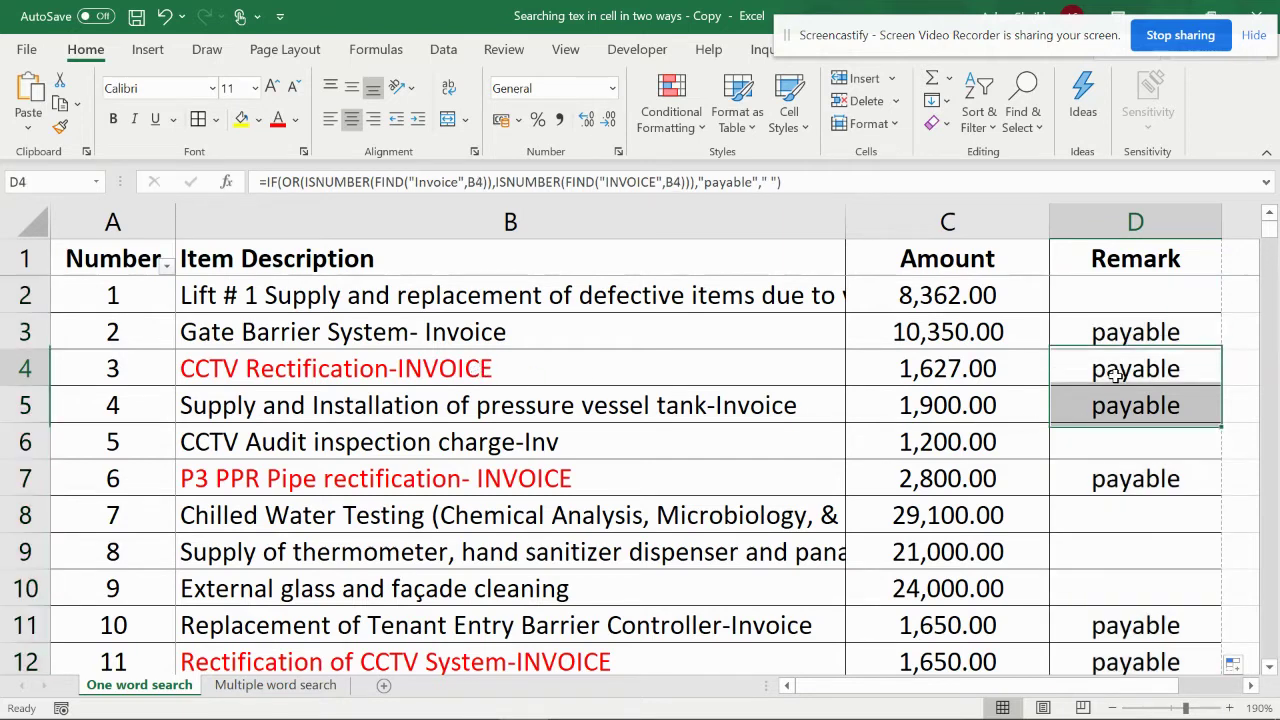
click(274, 119)
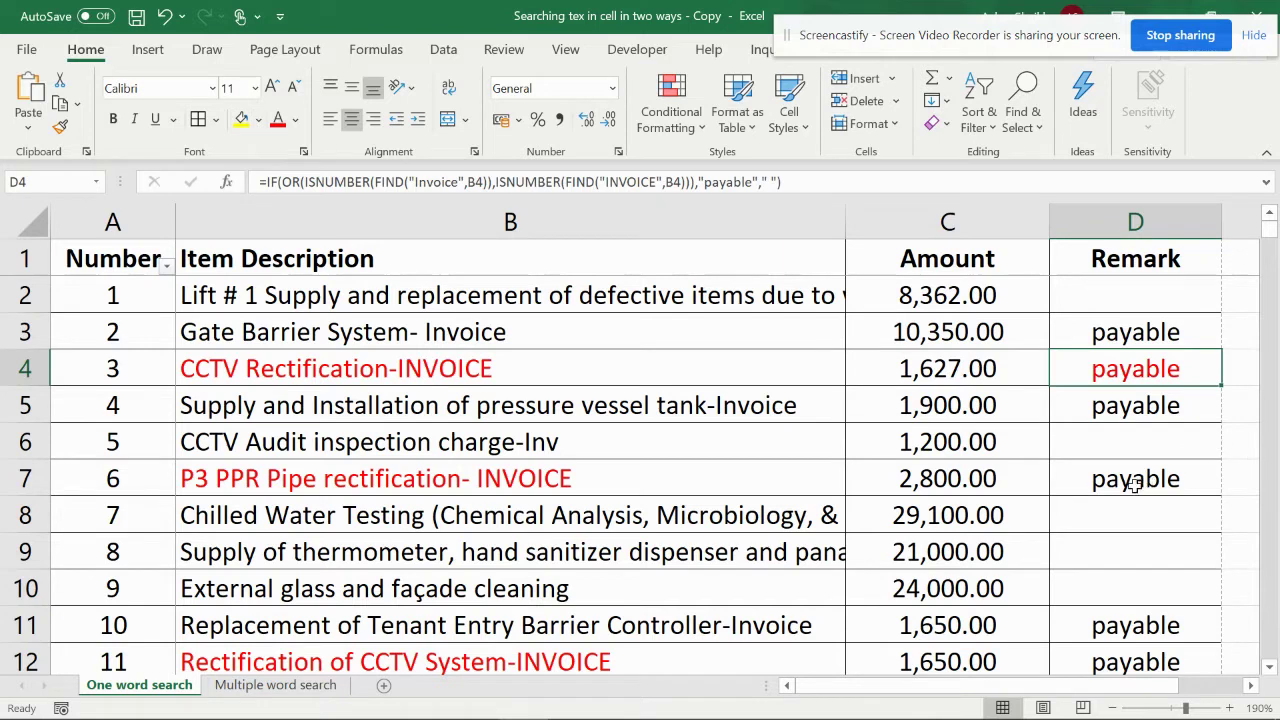
click(1182, 474)
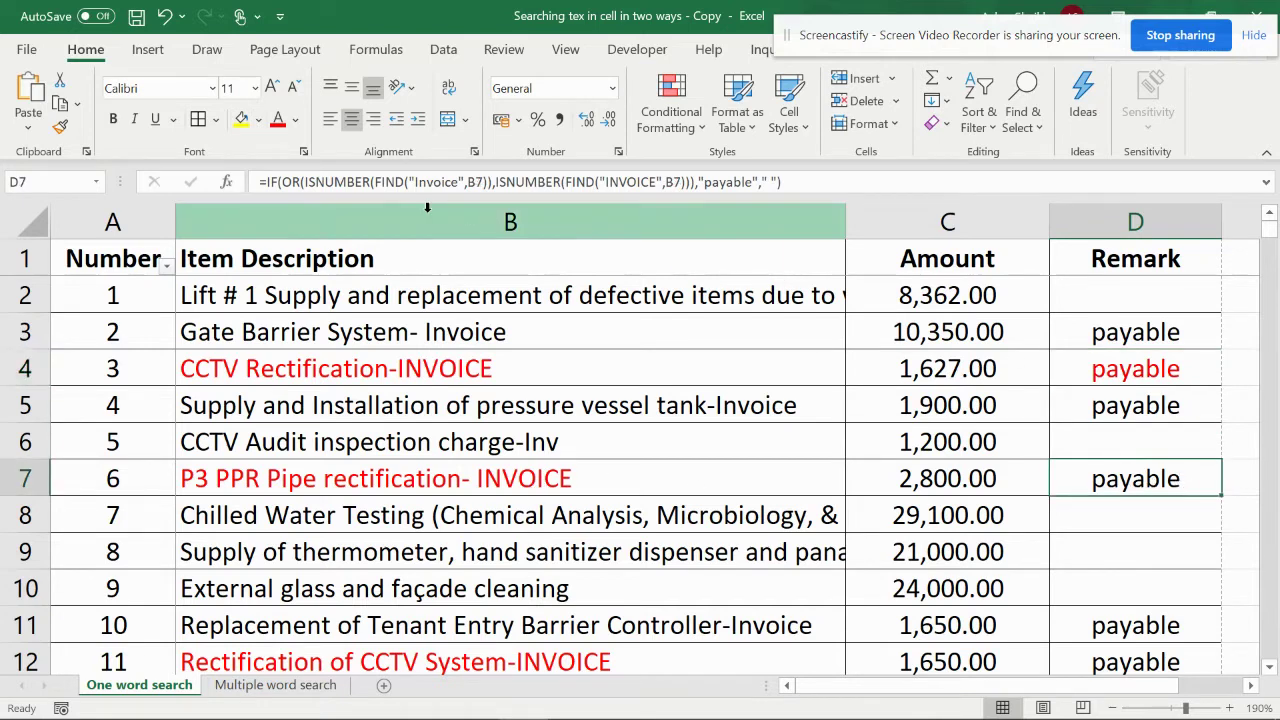
click(274, 119)
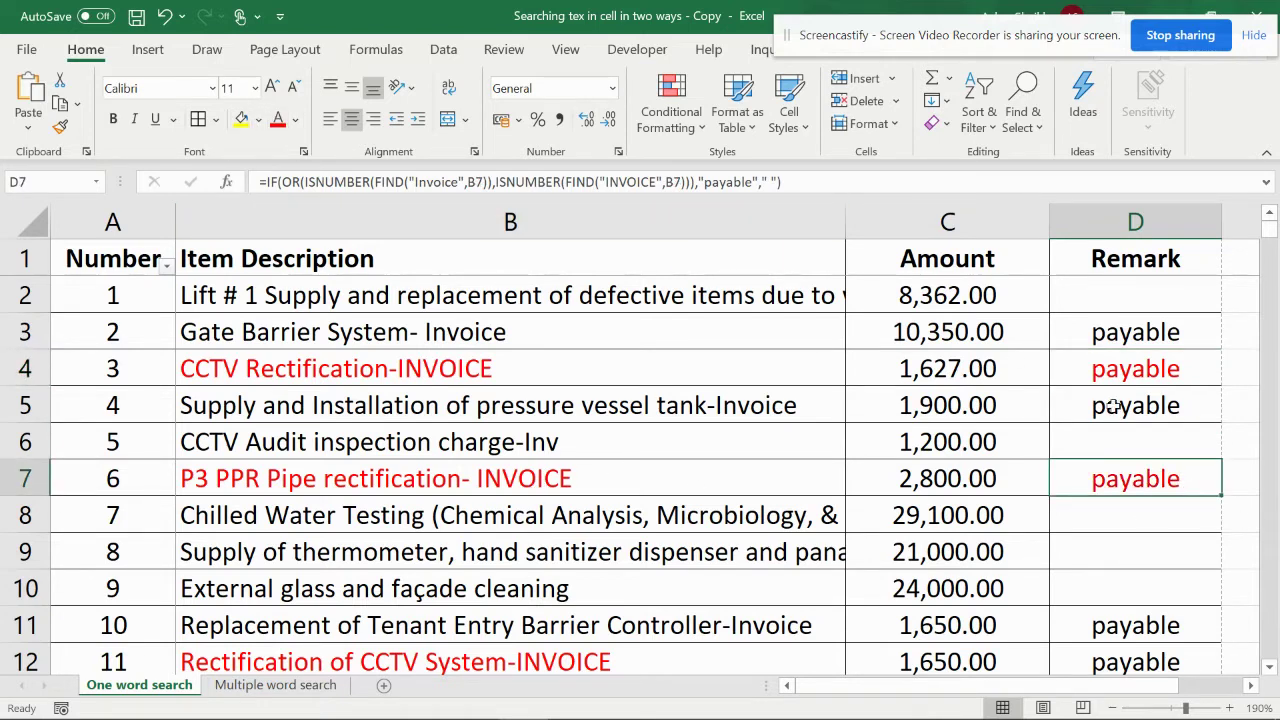
click(1140, 662)
click(278, 119)
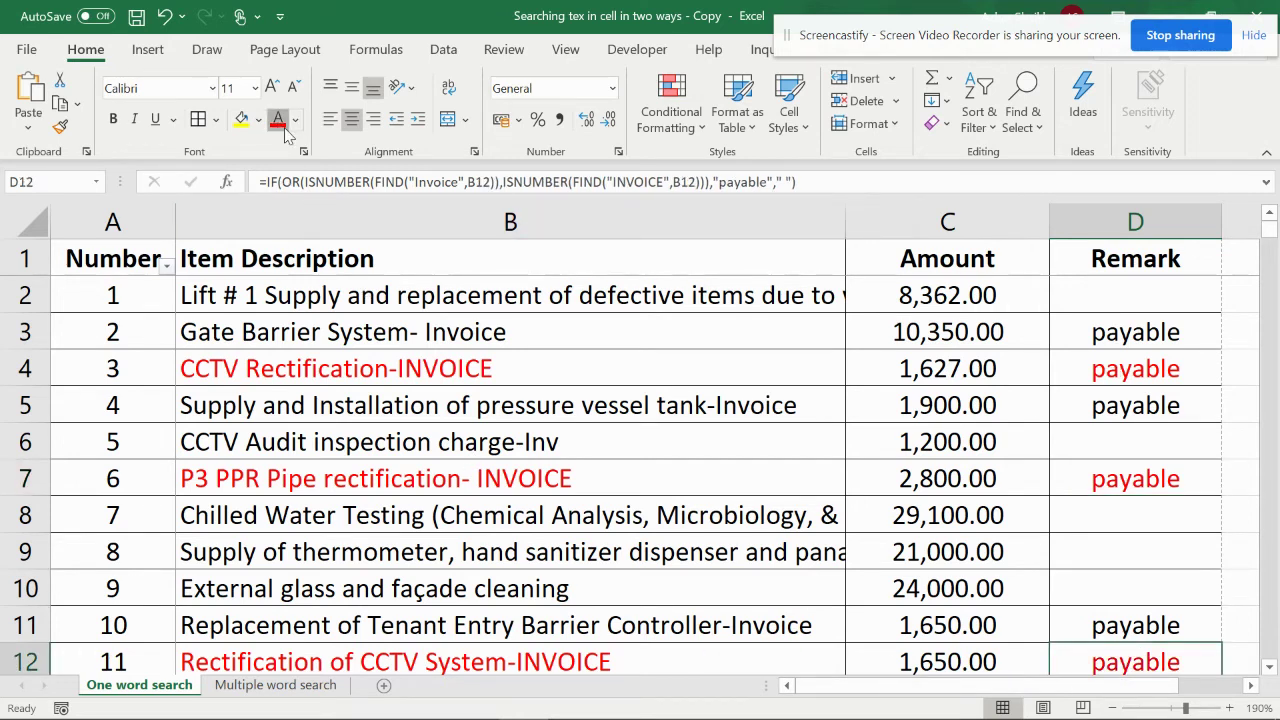
click(1123, 288)
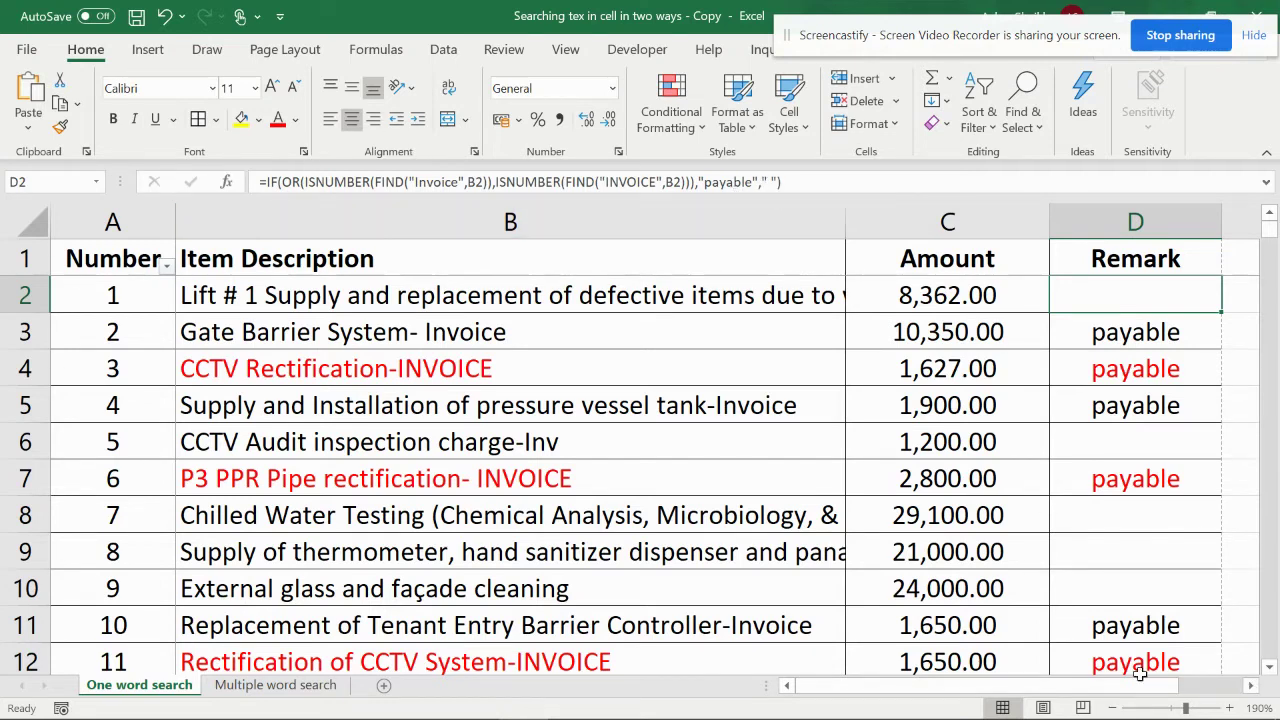
Scroll sideways and zoom the sheet out to 160% to show the empty columns beside Remark.
click(1250, 686)
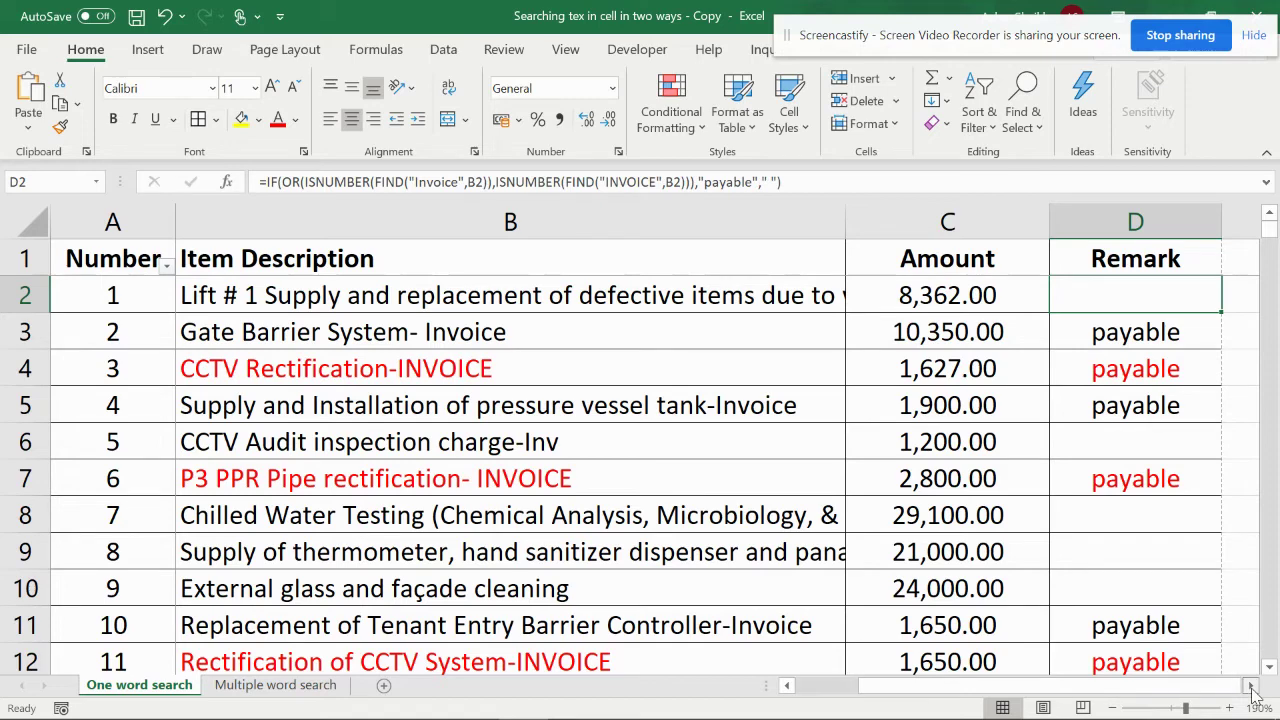
drag(871, 686, 767, 680)
scroll(712, 455, down, 1)
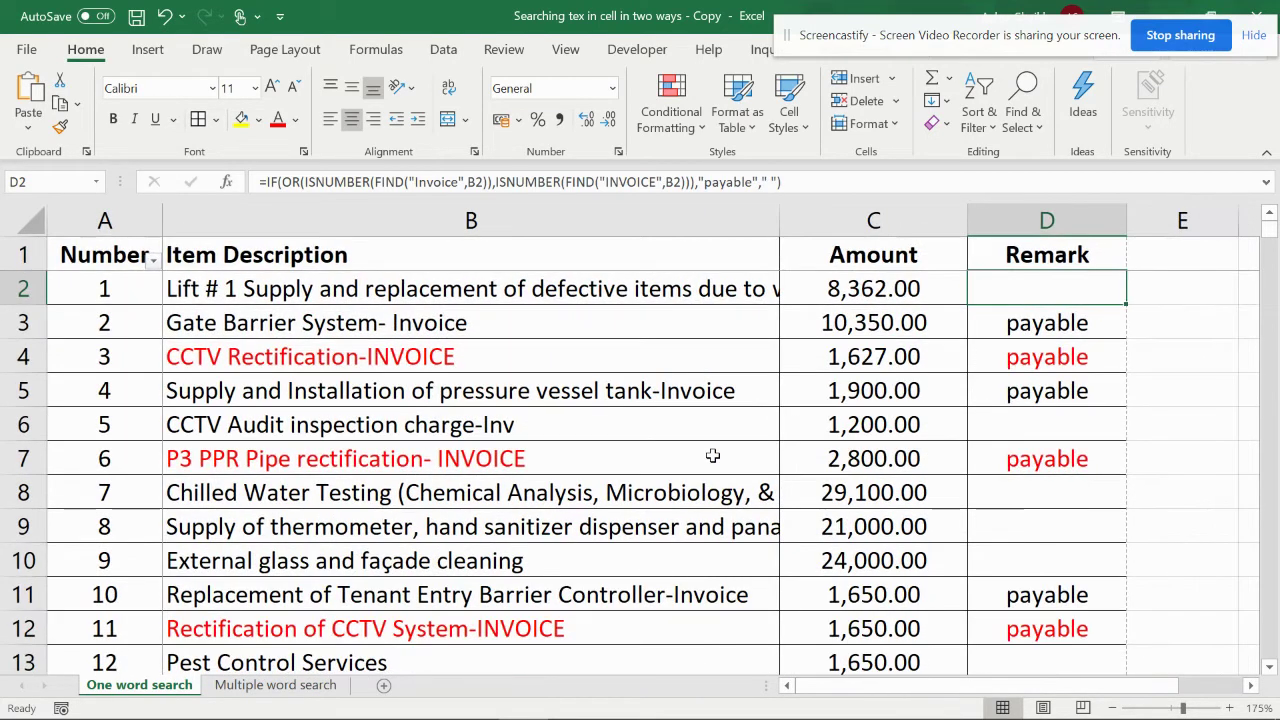
scroll(1017, 377, down, 1)
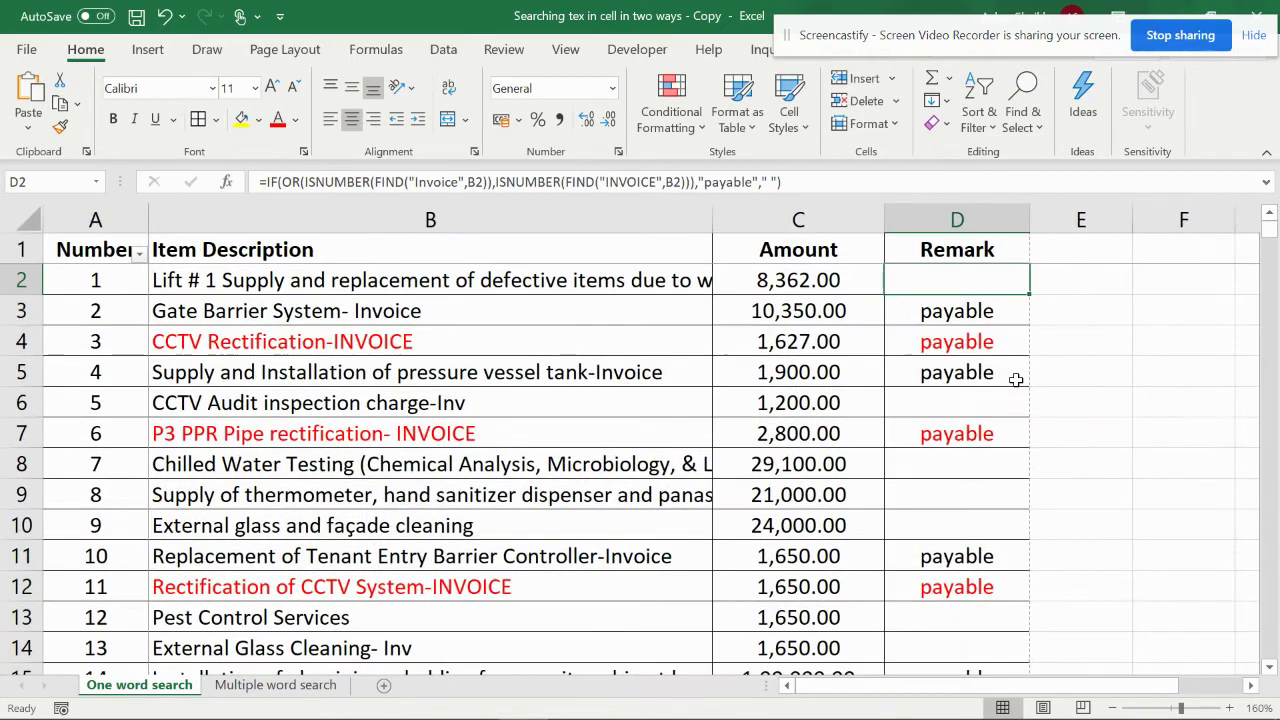
Copy the Remark header into E1, rename it Remark-Search, and start editing D1's header.
click(1095, 278)
click(1020, 257)
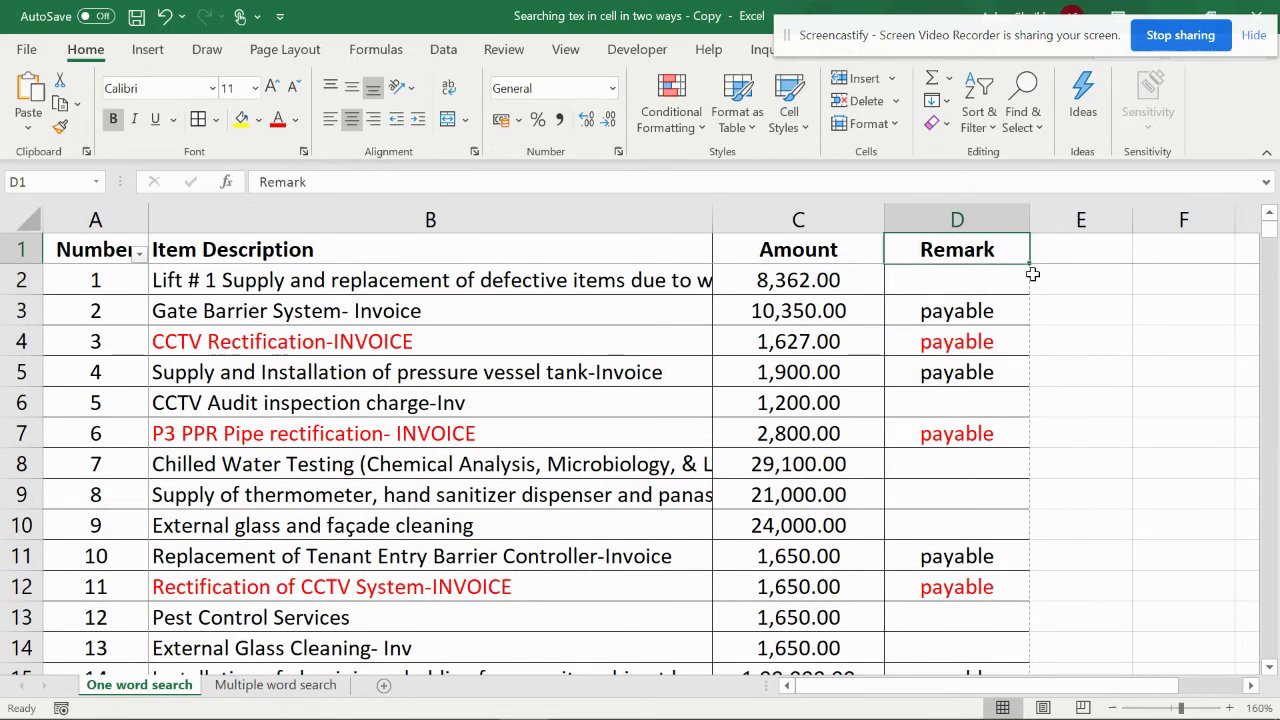
drag(1033, 267, 1095, 286)
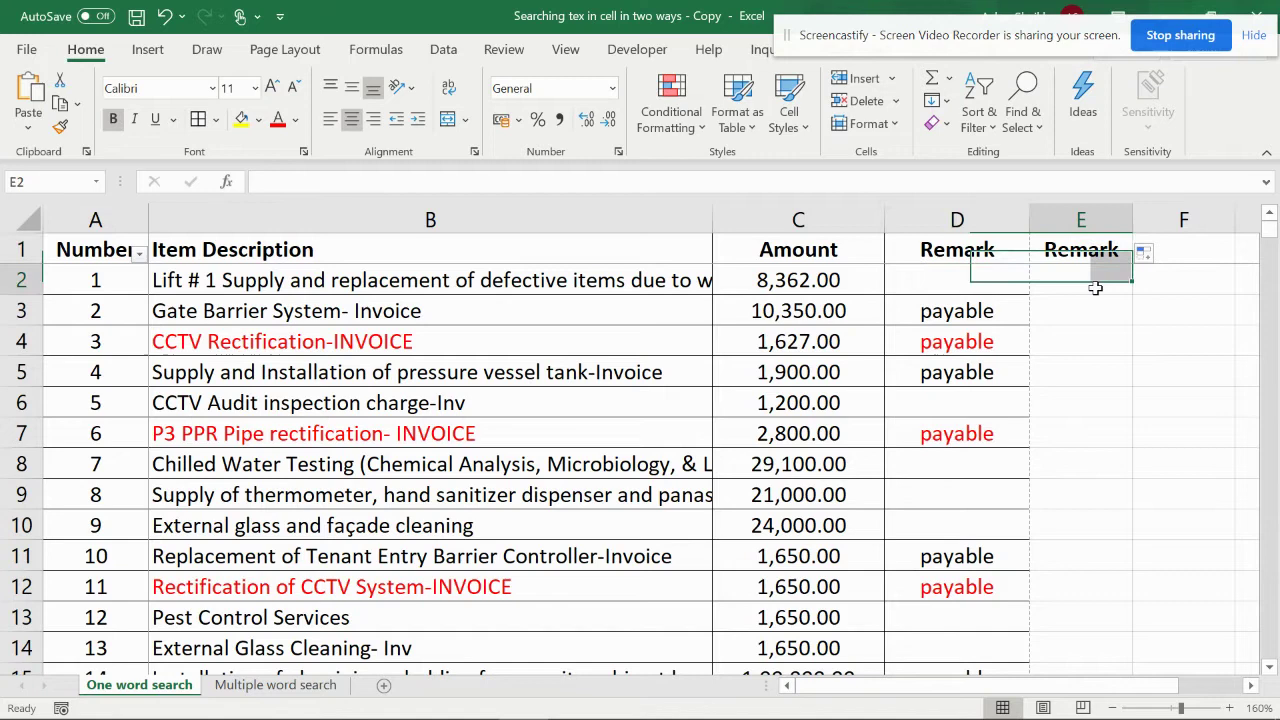
click(1095, 286)
double_click(1130, 256)
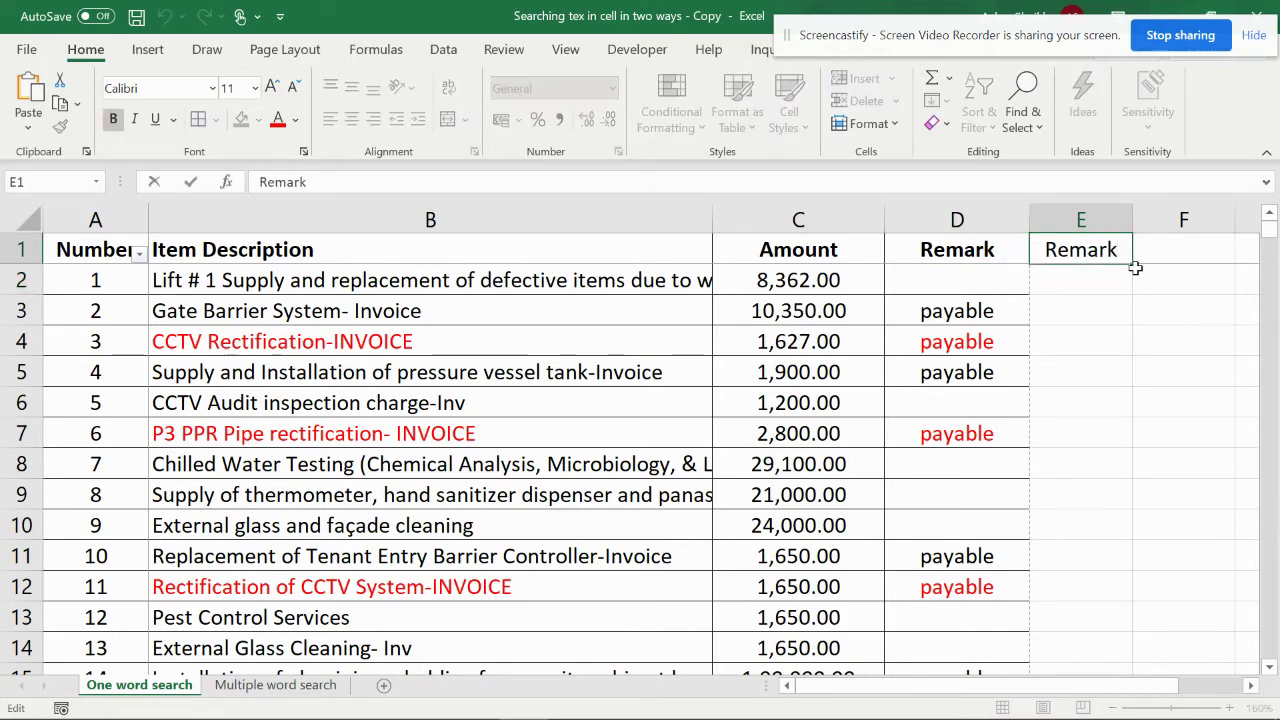
text(-S)
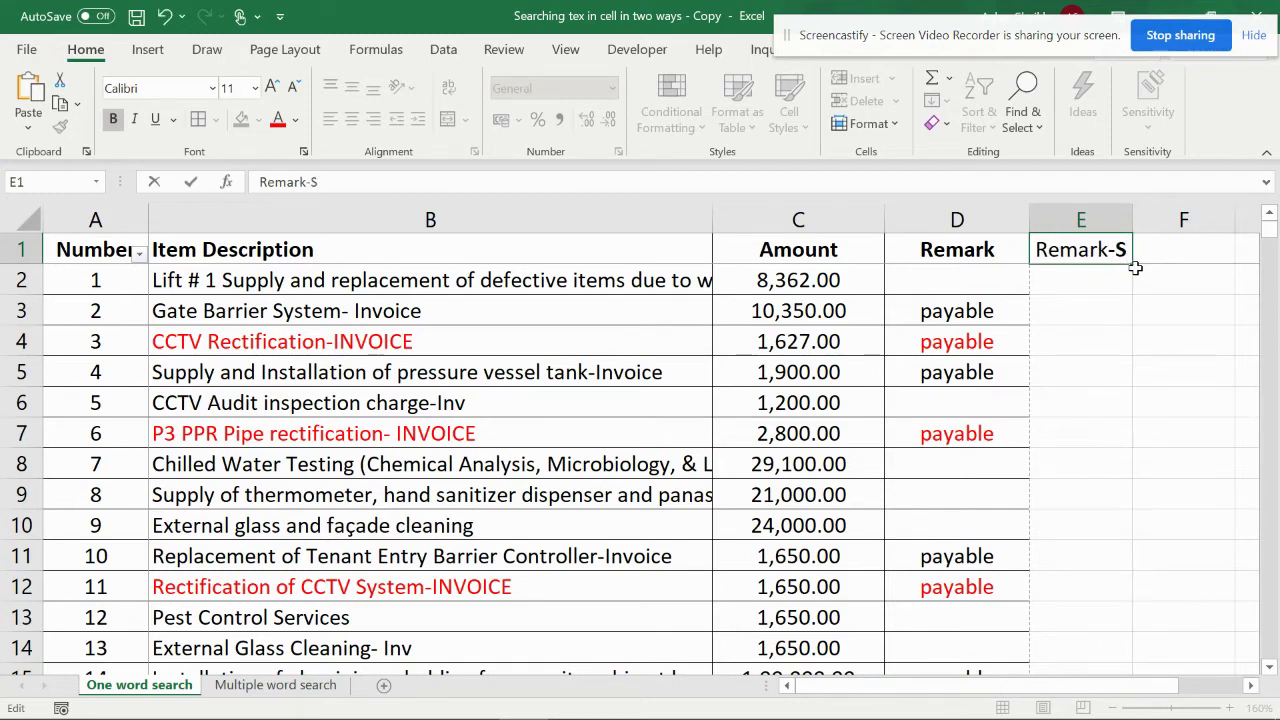
text(ear)
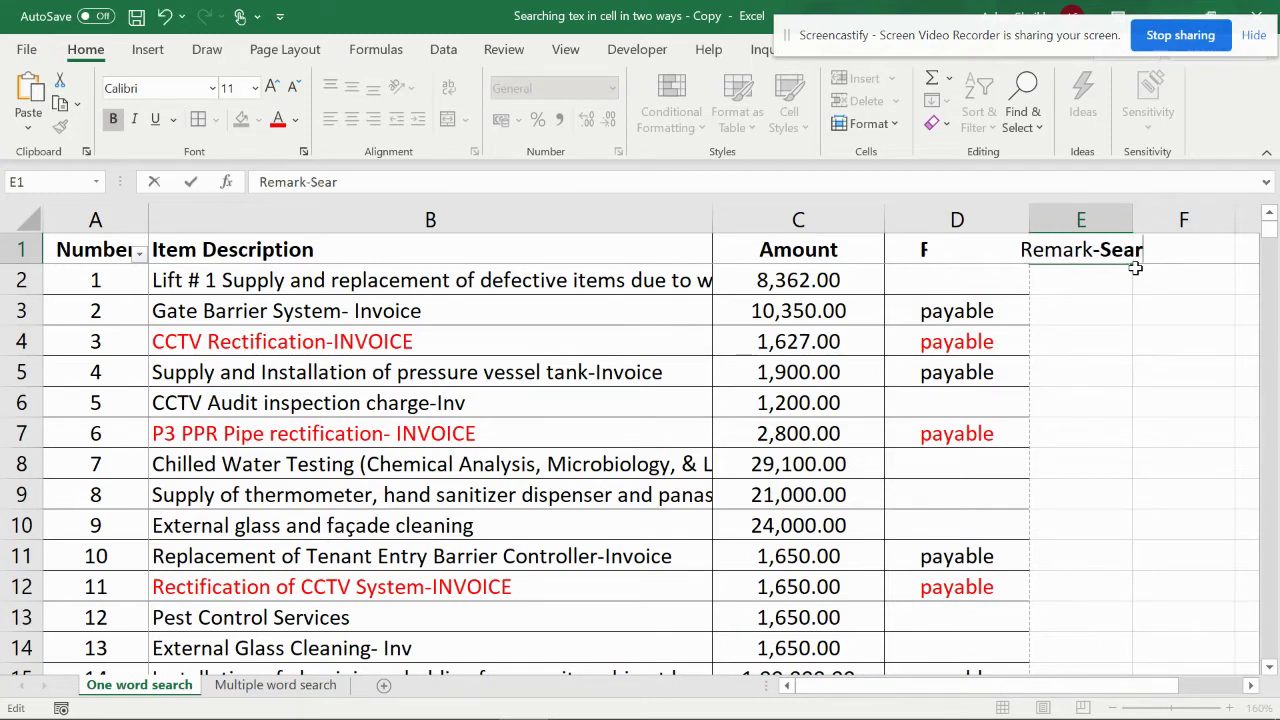
text(ch)
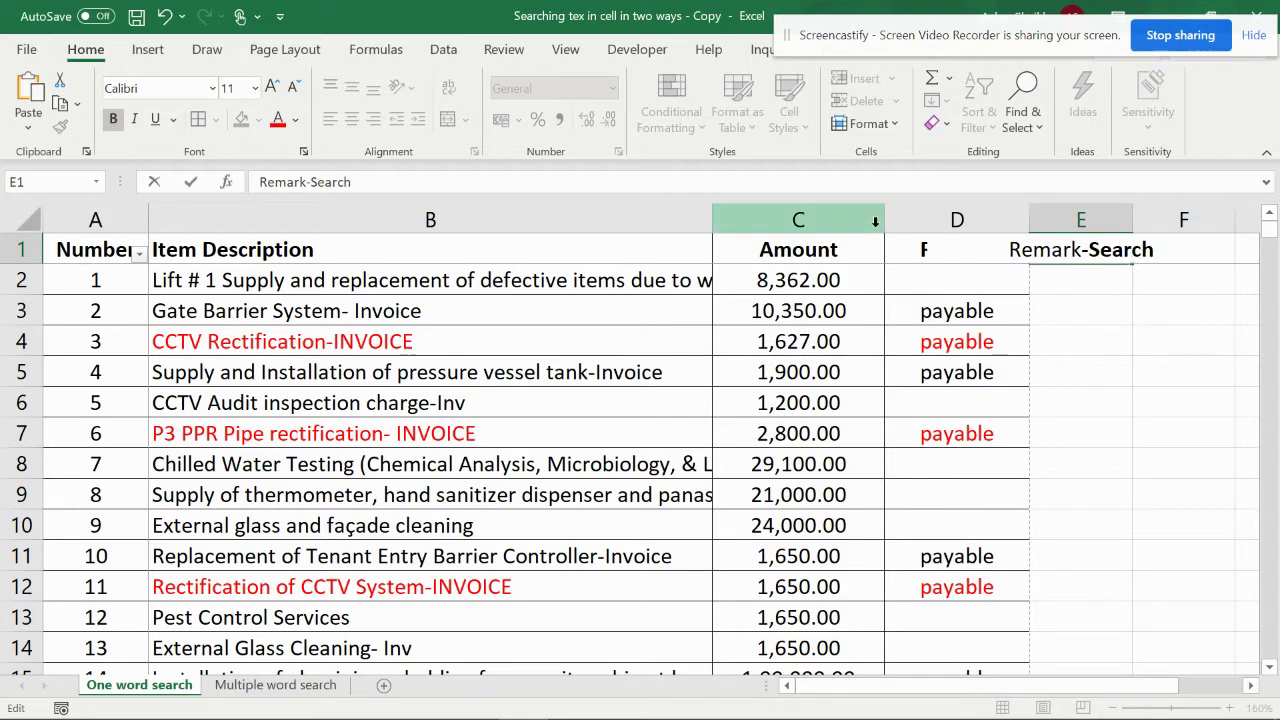
click(950, 322)
double_click(999, 253)
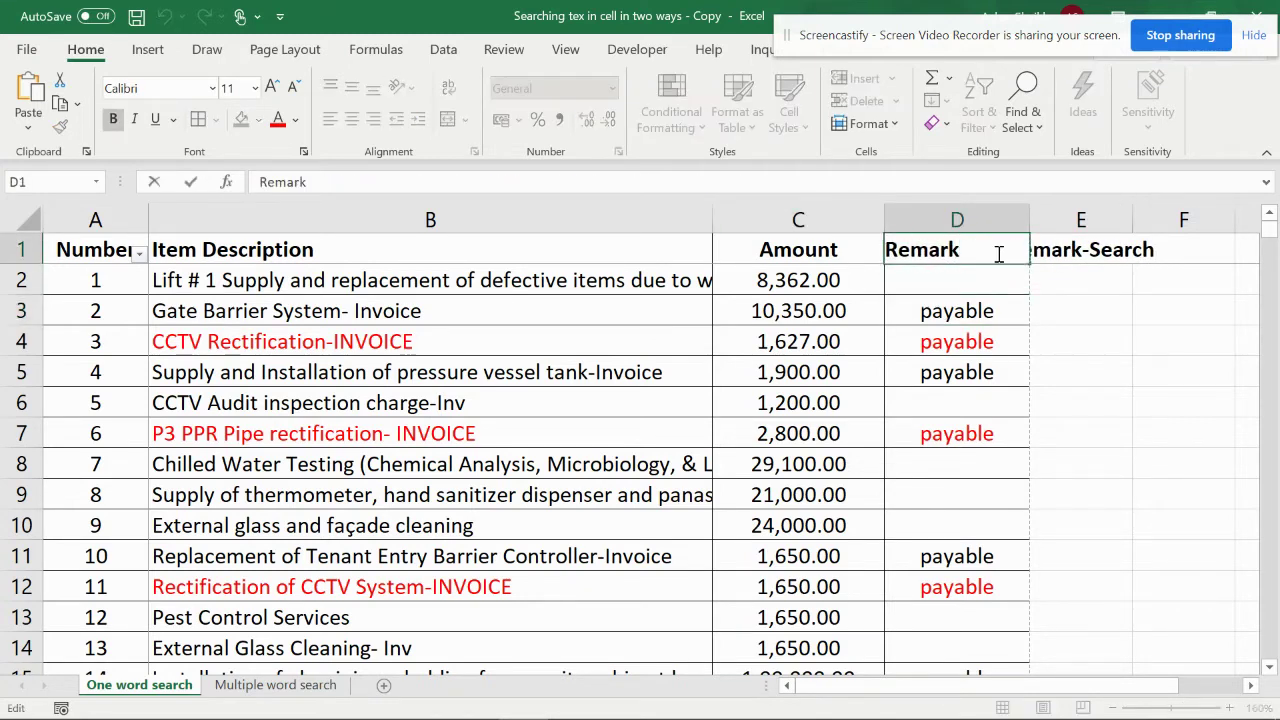
Finish renaming the D1 header to 'Remark-Find'.
text(-Find)
click(1074, 326)
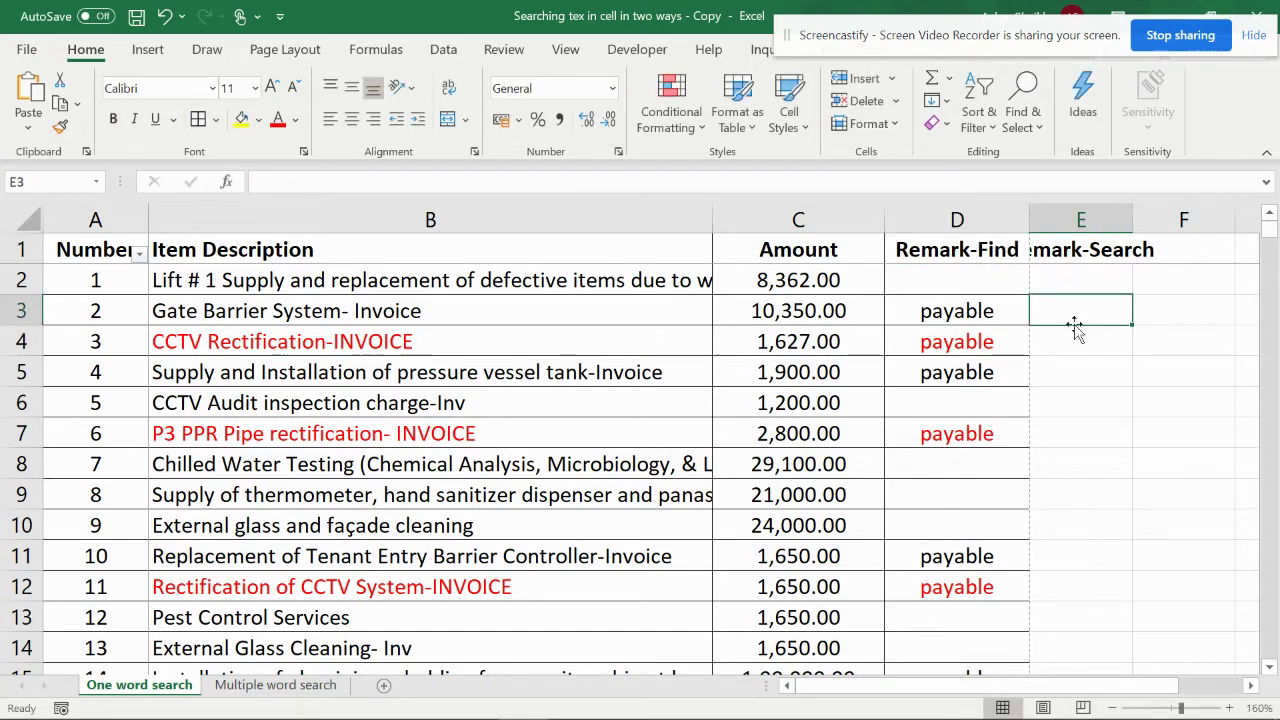
click(998, 279)
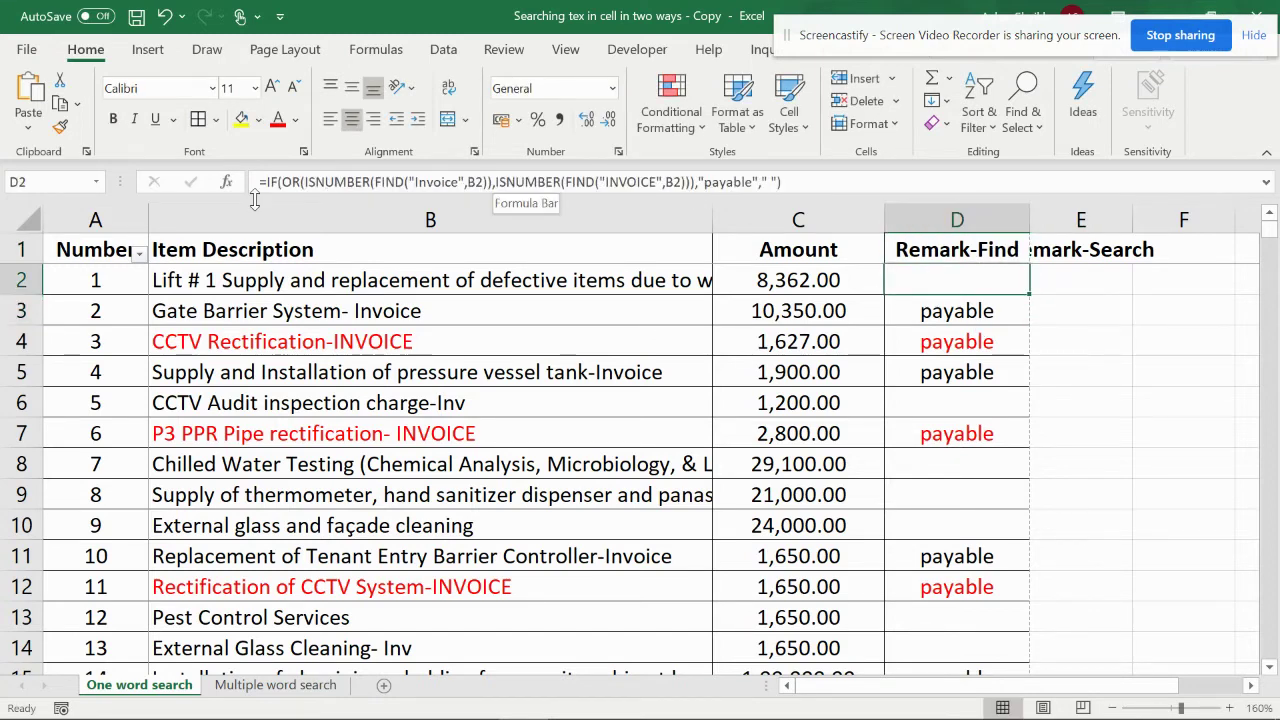
Shrink the Remark-Search header font in E1 by two size steps.
click(1080, 249)
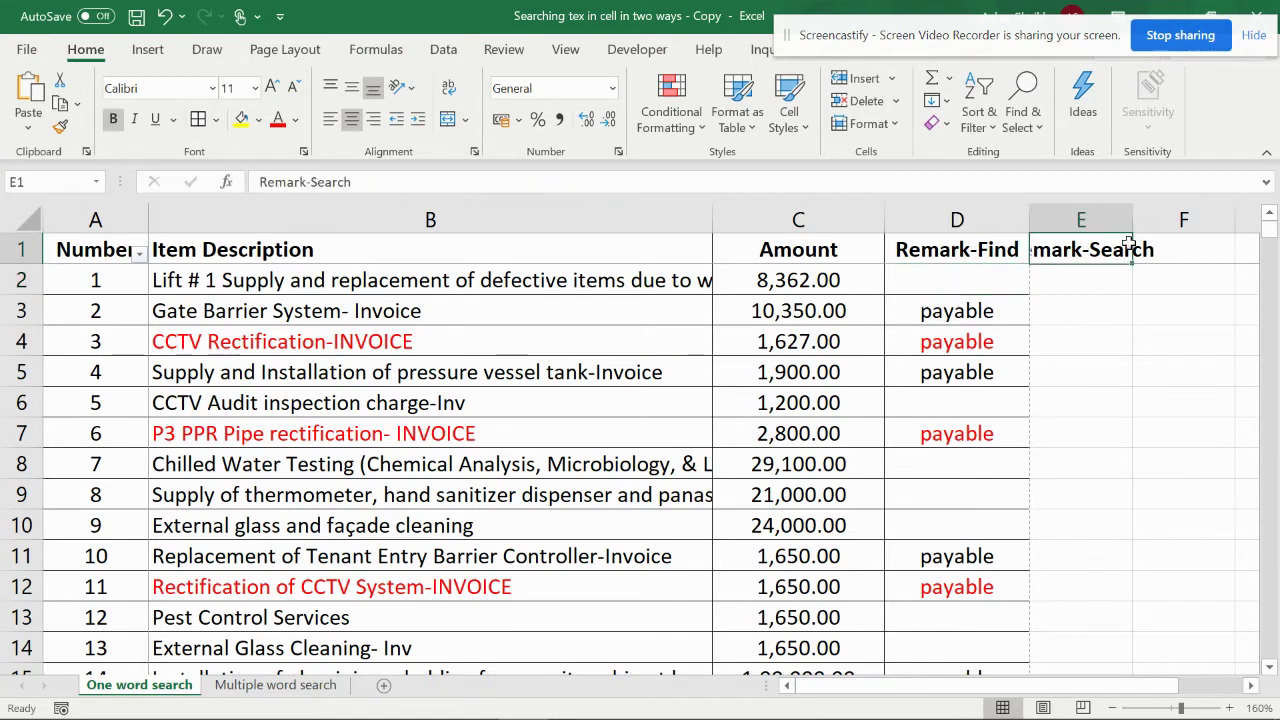
click(293, 87)
click(293, 87)
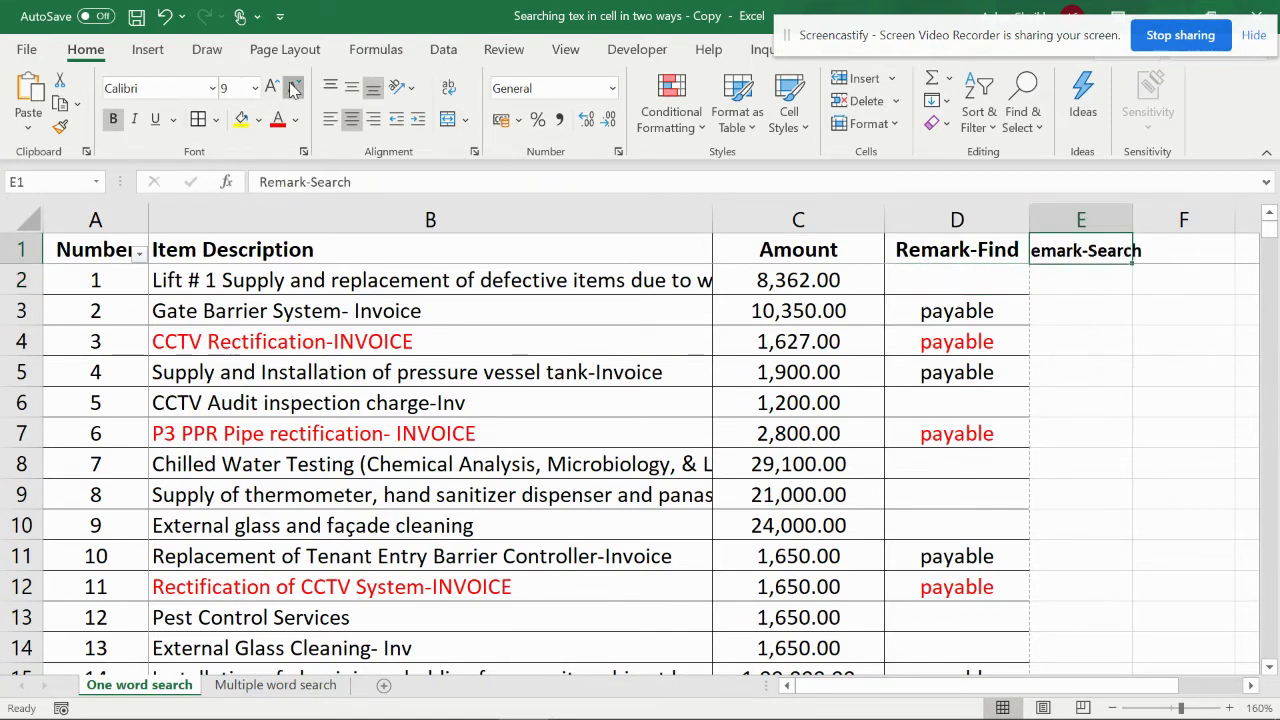
click(293, 87)
click(978, 250)
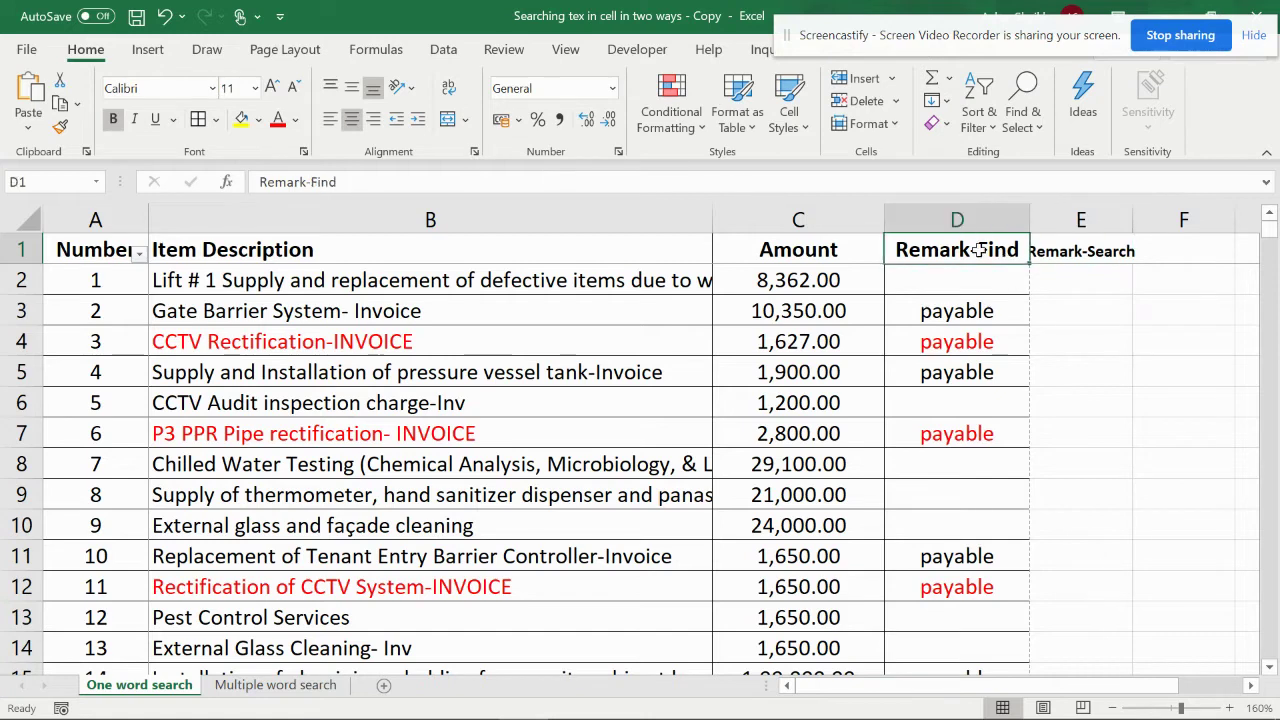
Reduce the Remark-Find header in D1 to about 8 pt so it fits its column.
click(293, 87)
click(293, 87)
click(293, 87)
click(1083, 283)
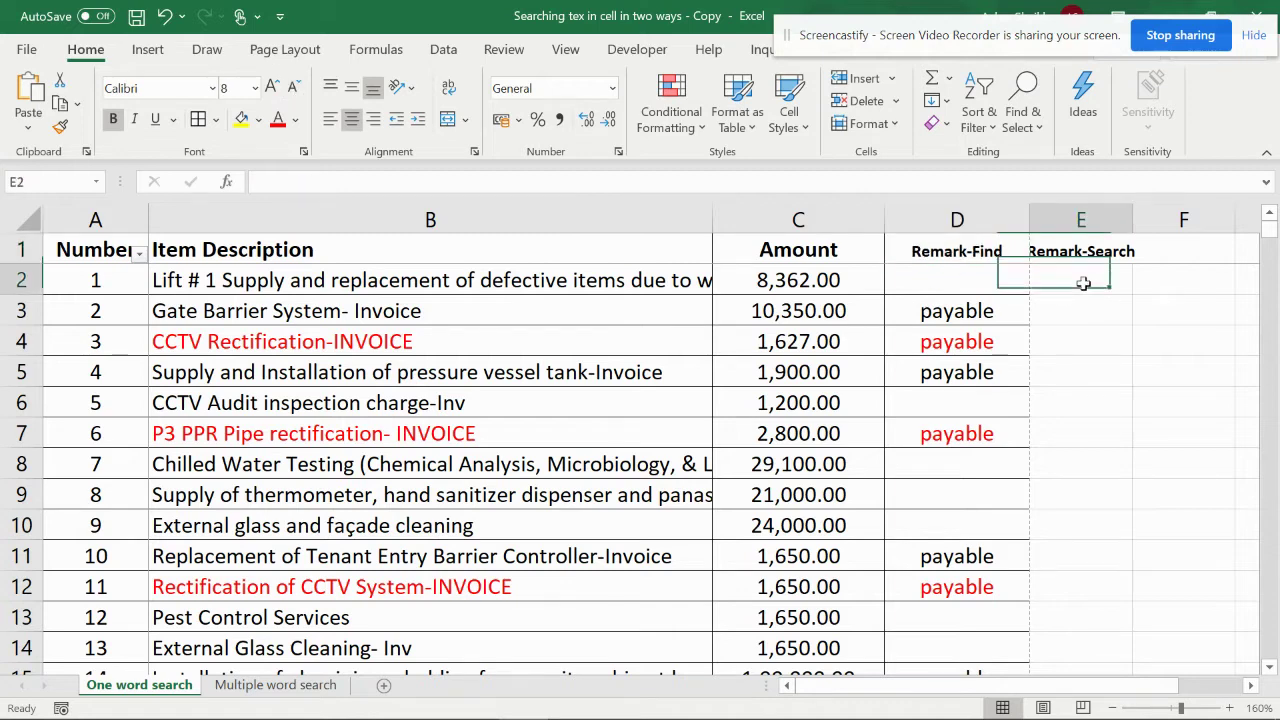
click(986, 290)
click(1099, 285)
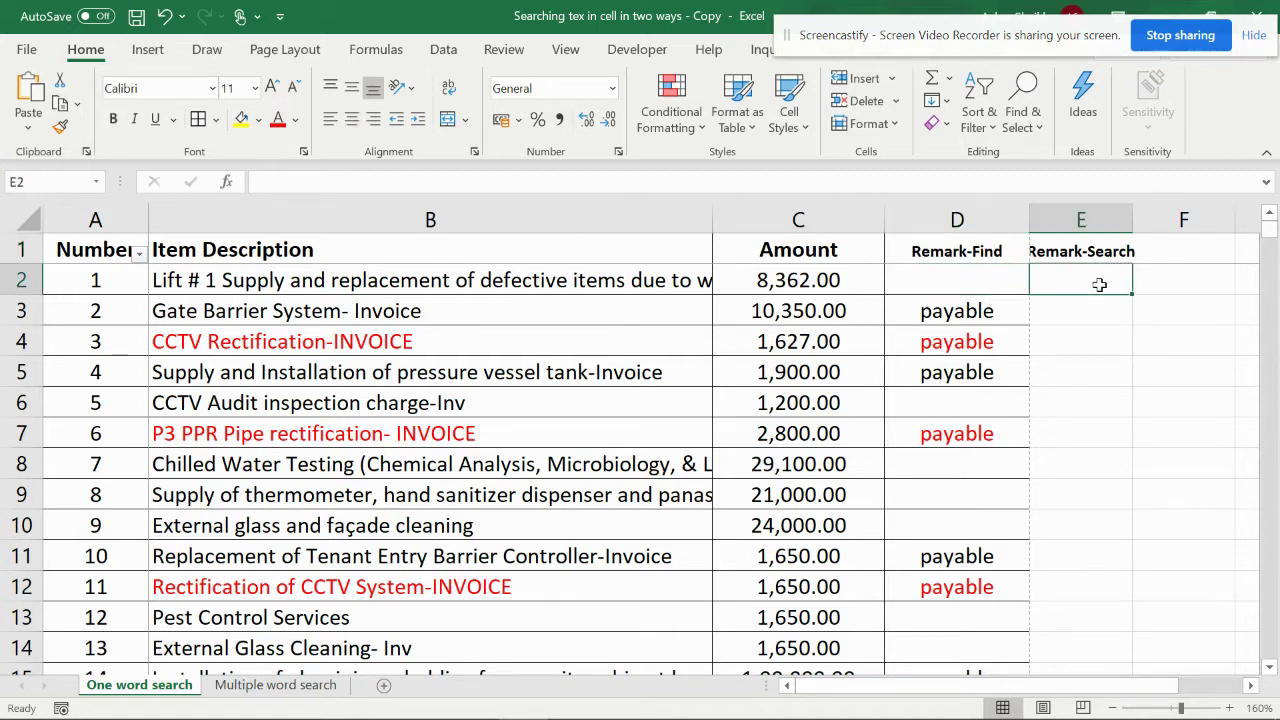
click(980, 258)
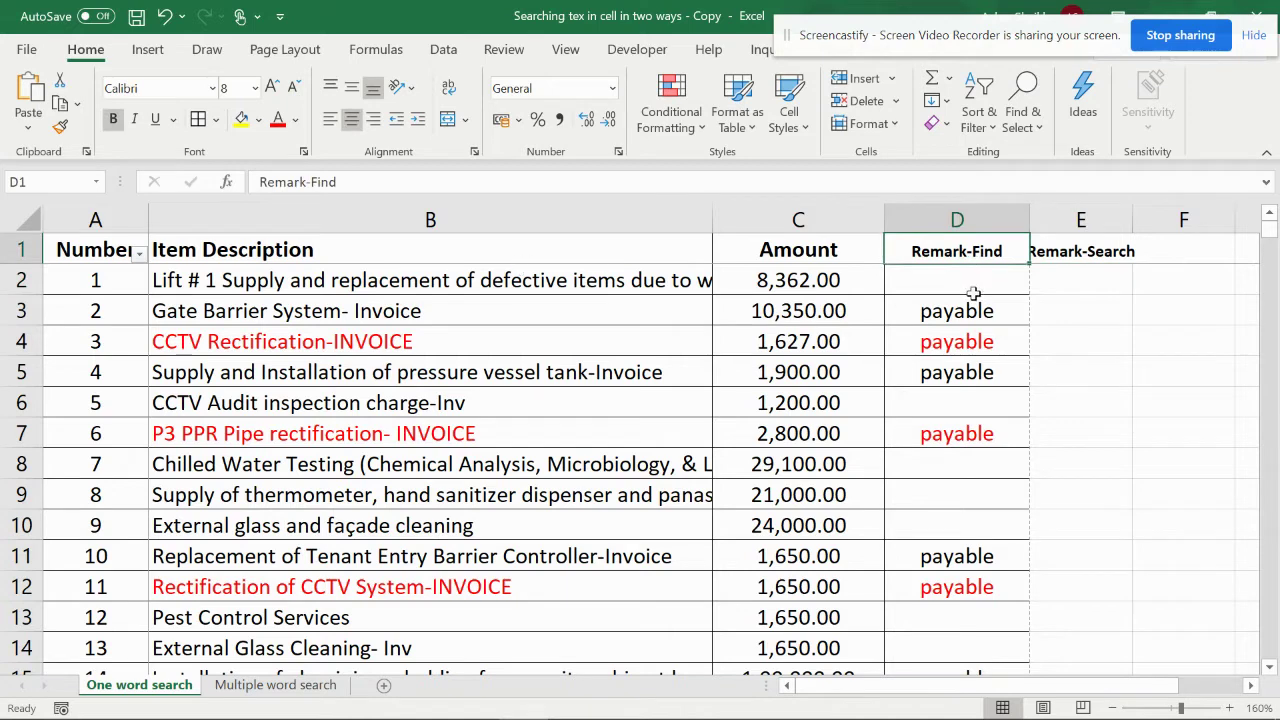
Enter =SEARCH("Invoice",B2) in E2, which returns #VALUE! for the first item.
click(975, 293)
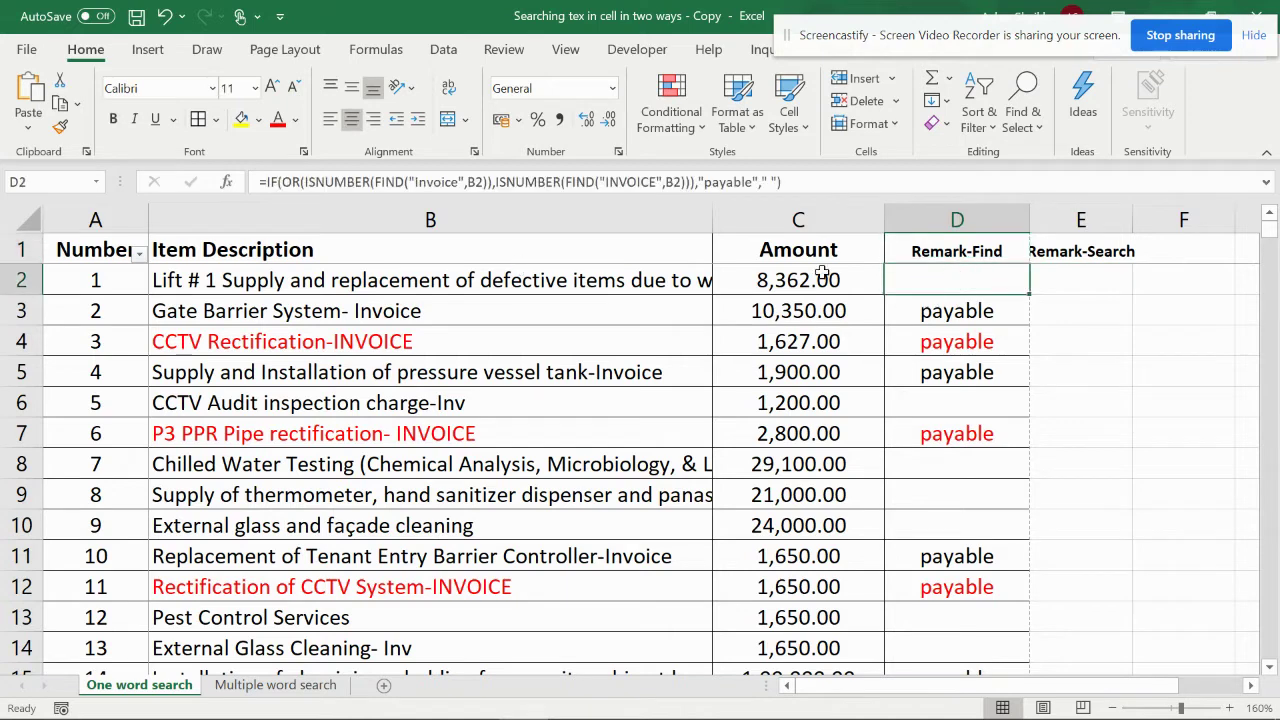
click(1084, 278)
text(=)
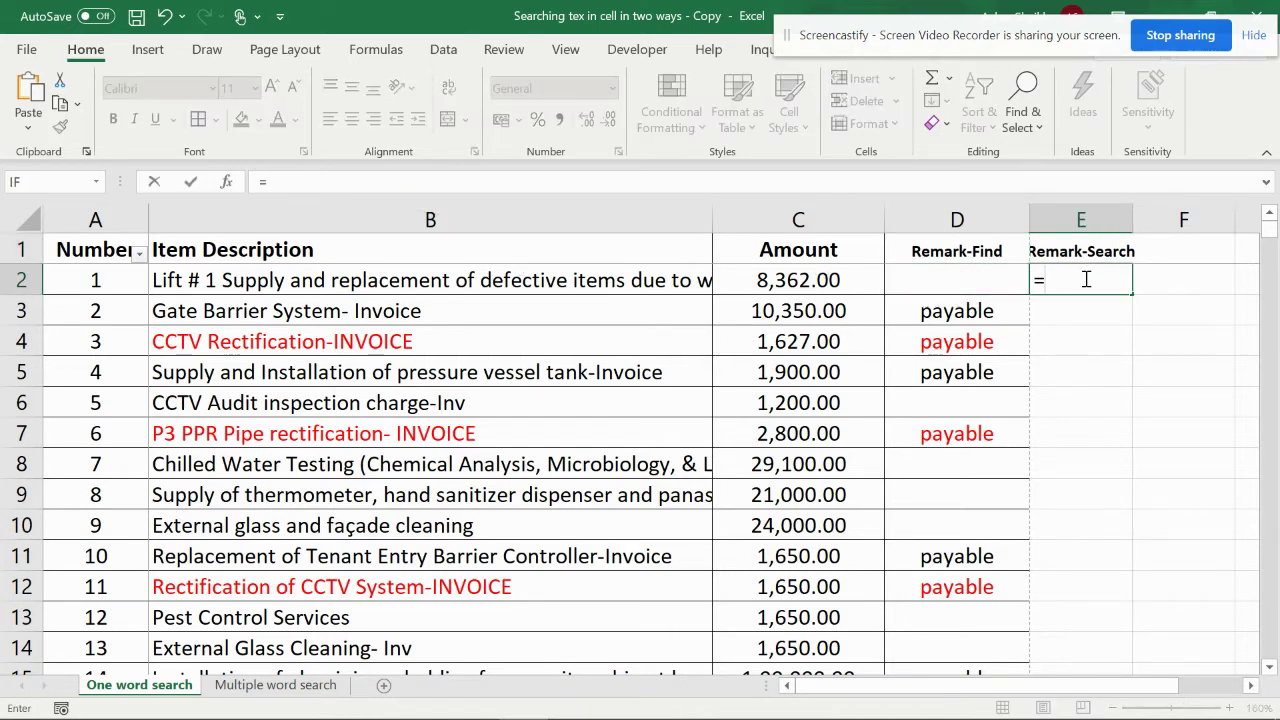
text(sear)
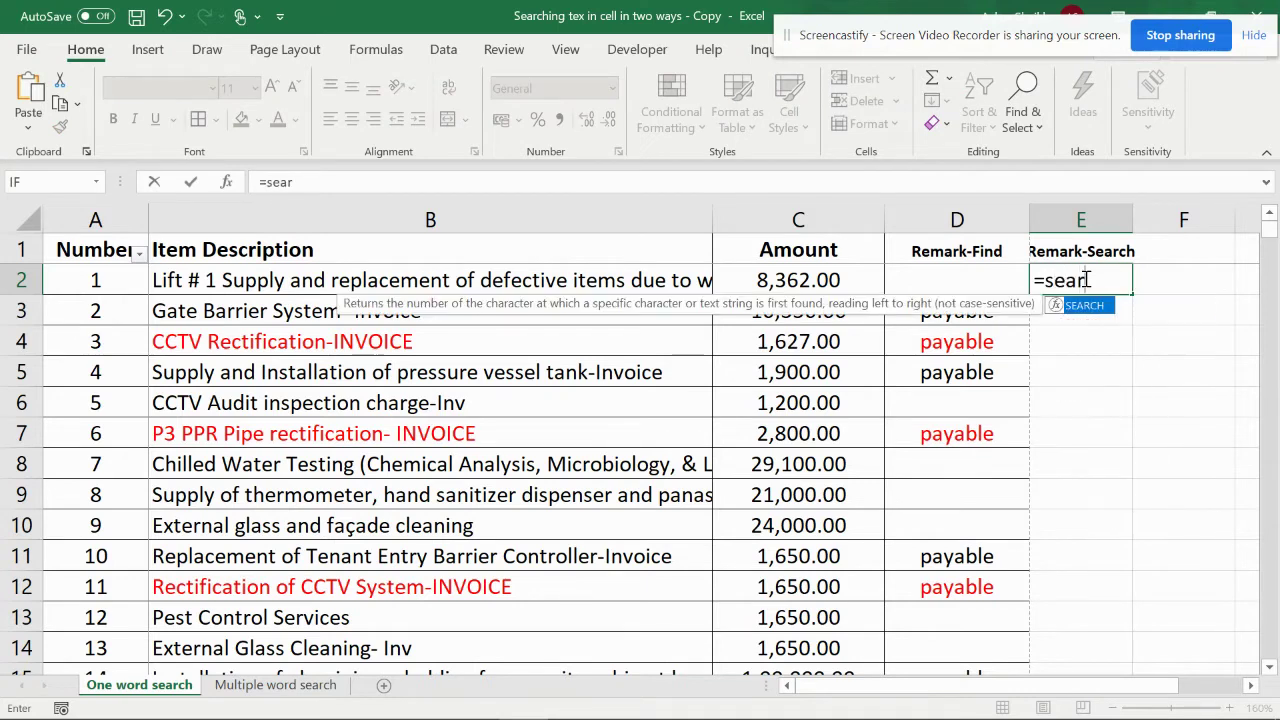
text(ch()
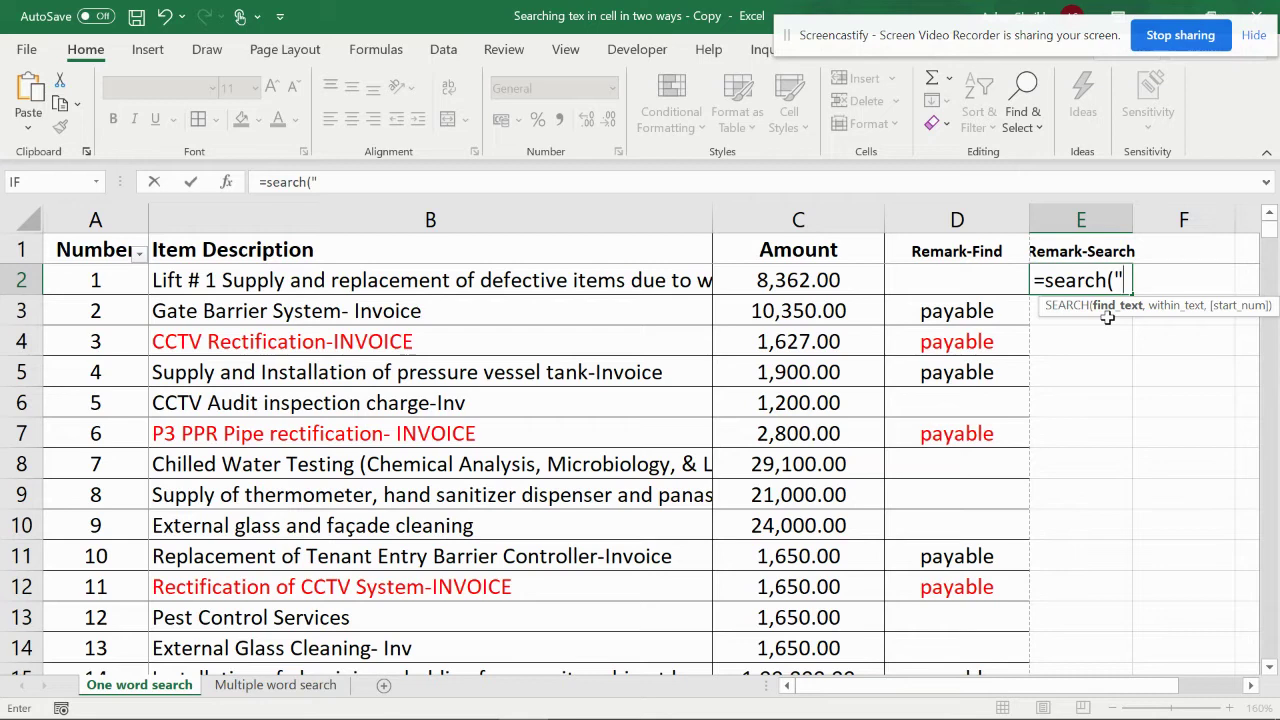
text(Invoic)
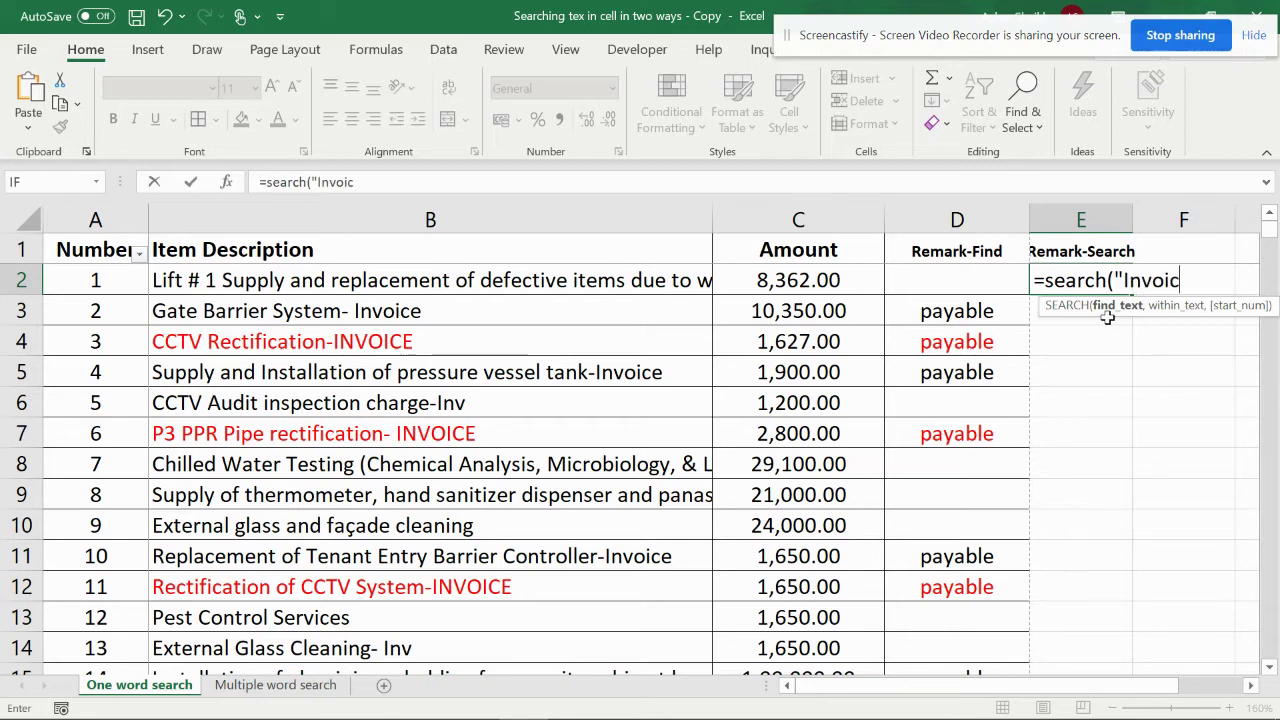
text(e",)
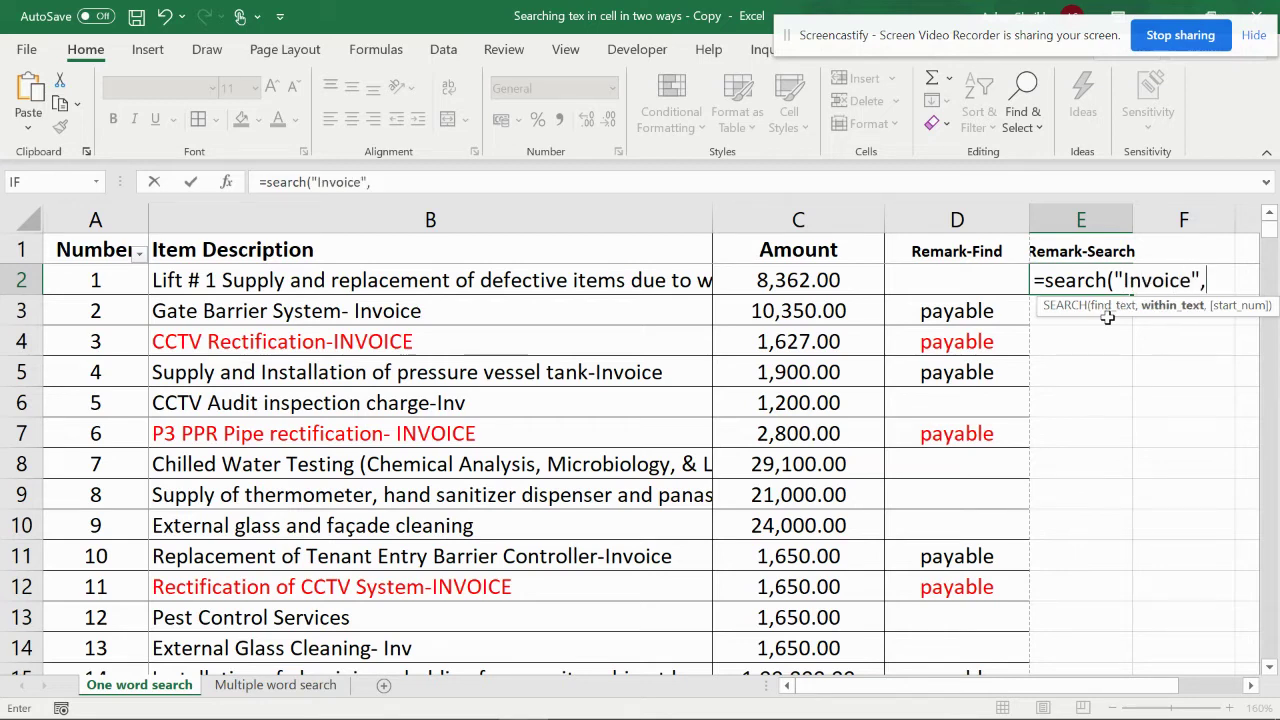
click(537, 280)
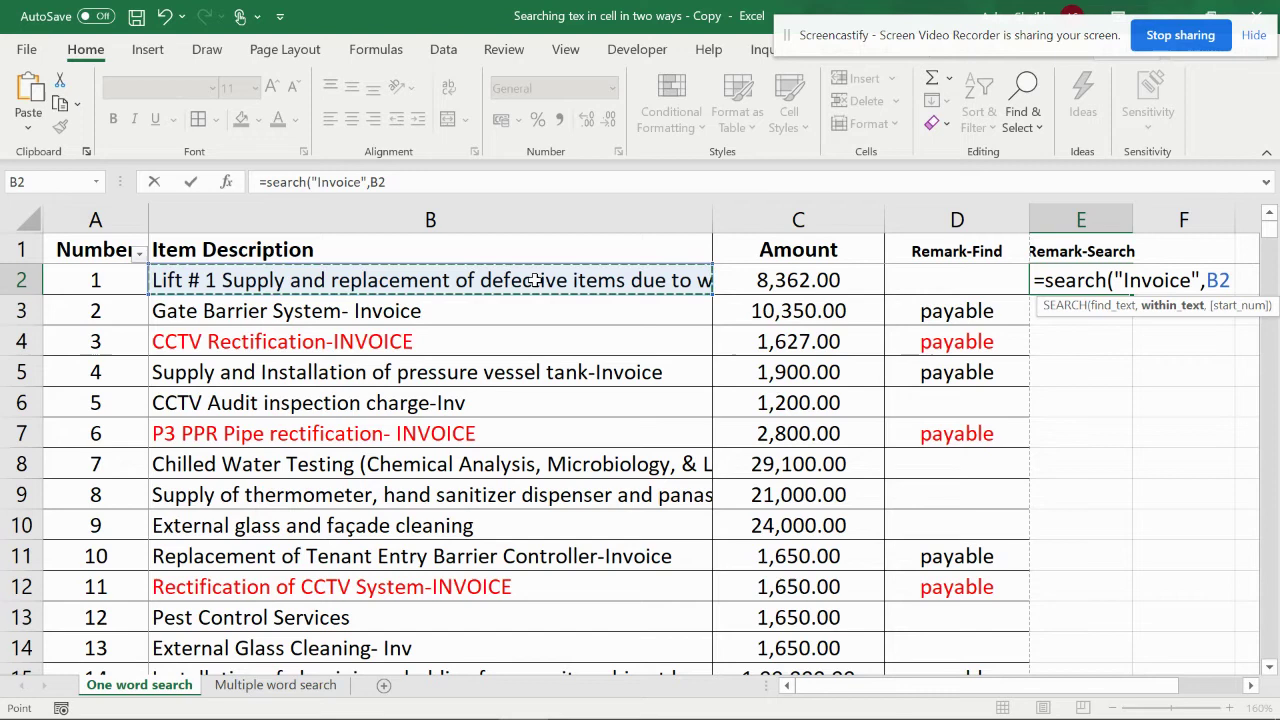
text())
key(Return)
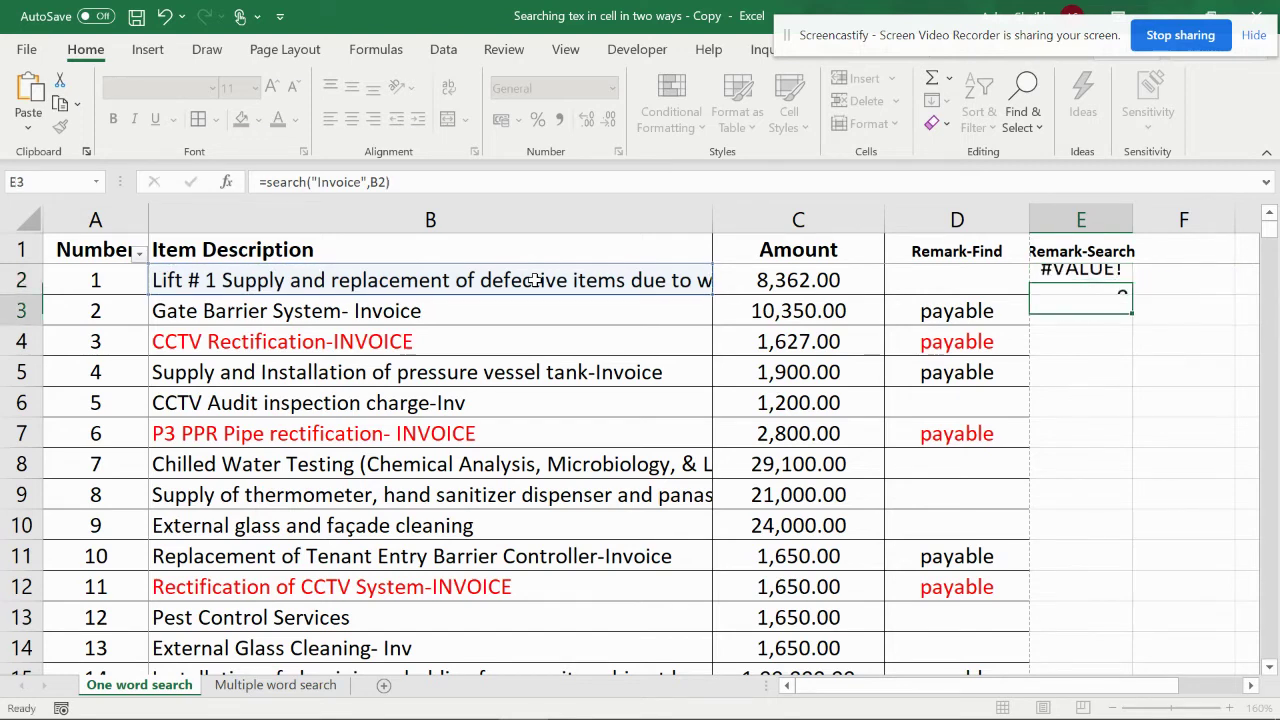
click(1086, 266)
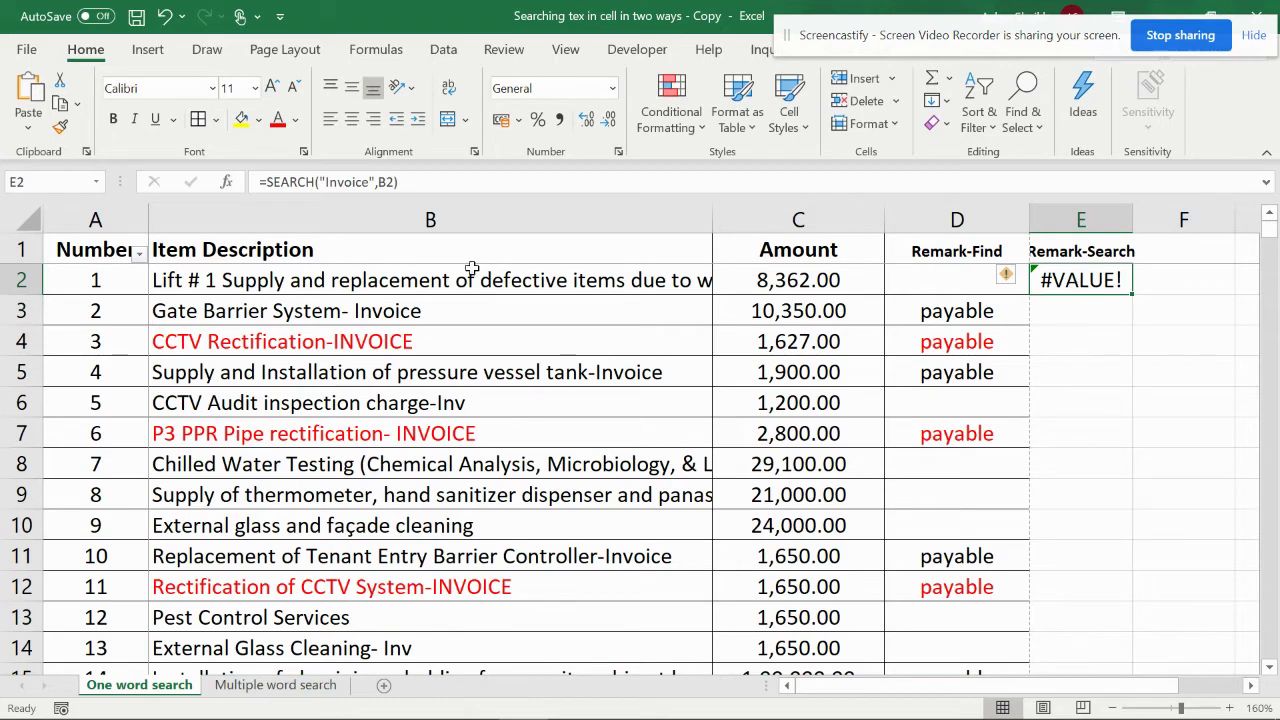
Change E2 to =ISNUMBER(SEARCH("Invoice",B2)) so it shows FALSE.
click(952, 283)
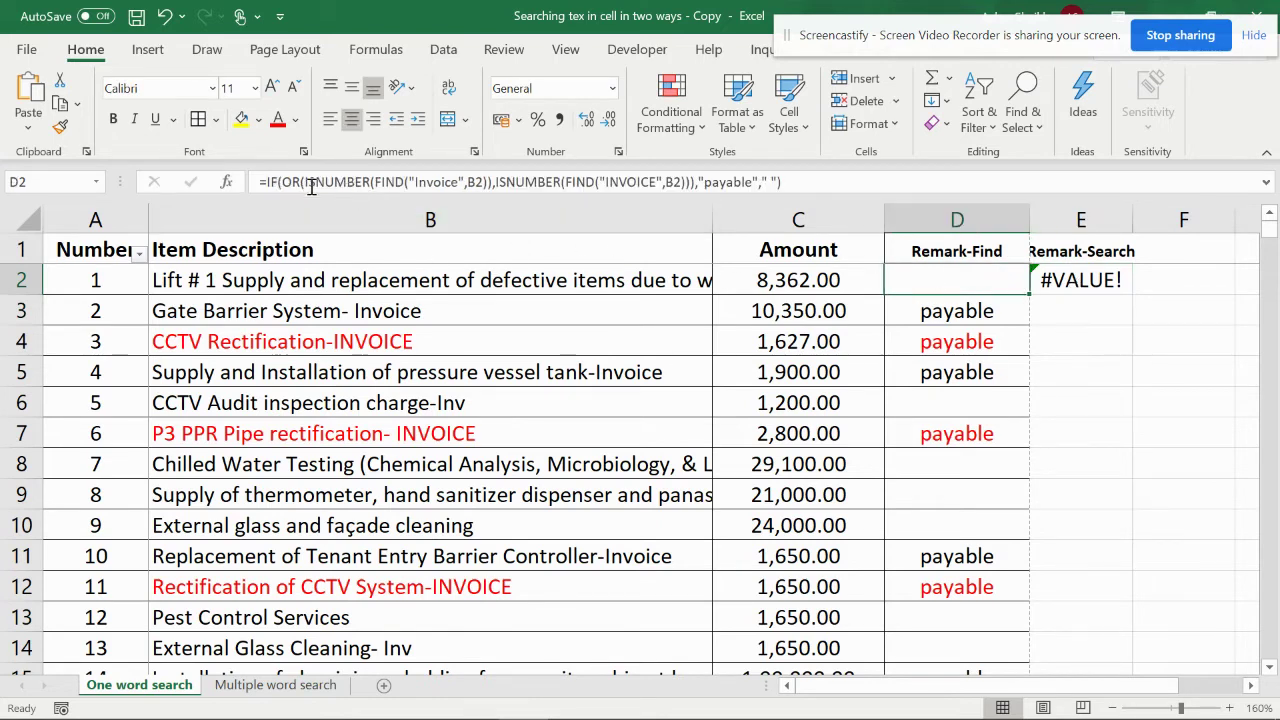
click(1052, 285)
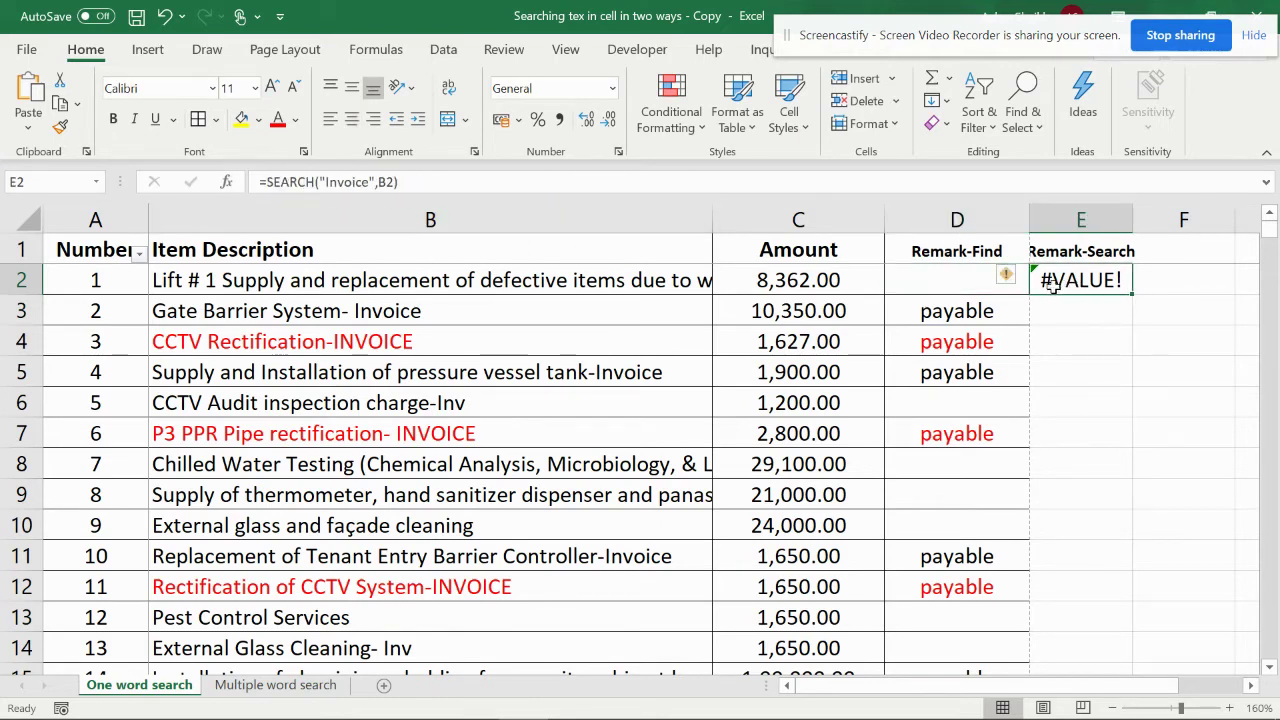
click(270, 181)
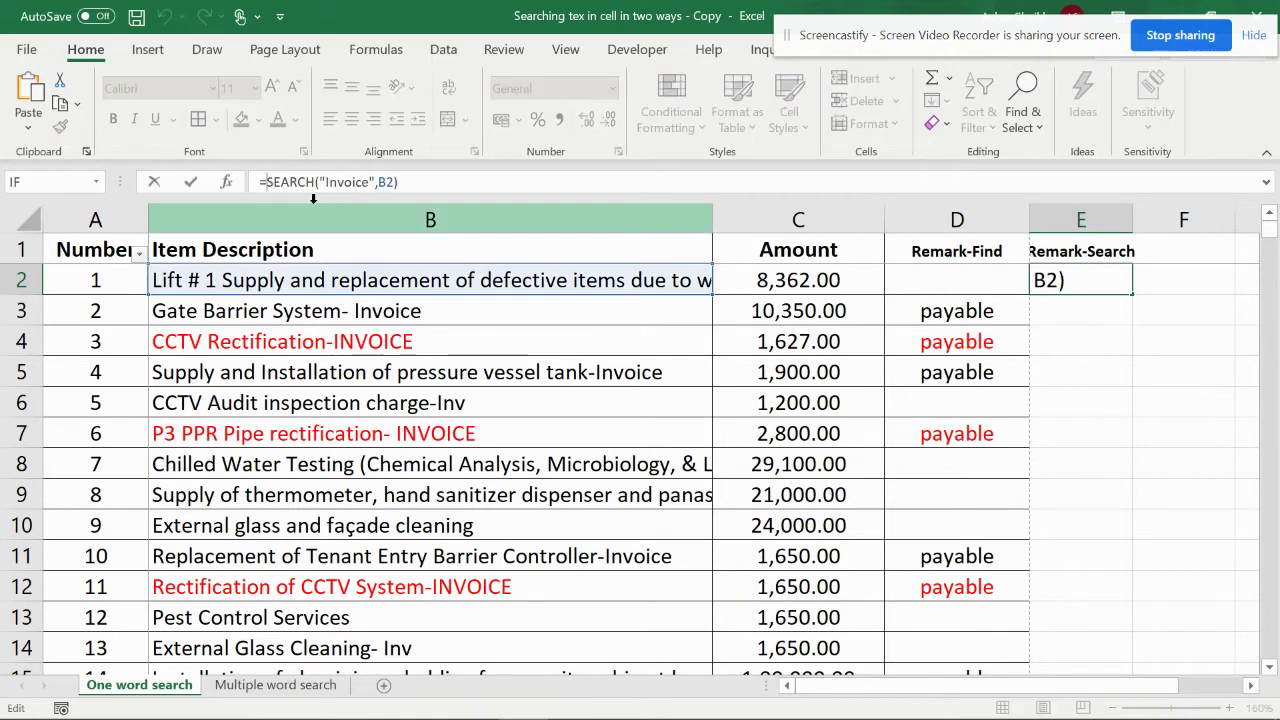
text(is)
text(number)
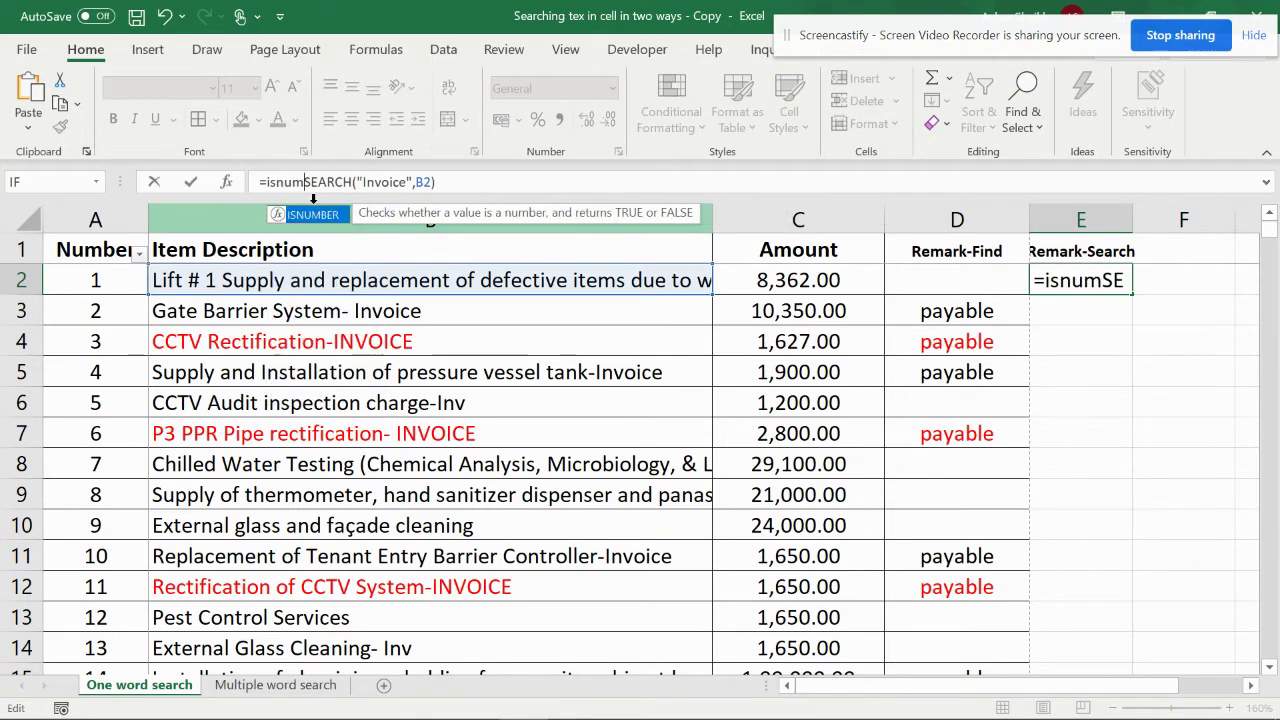
text(()
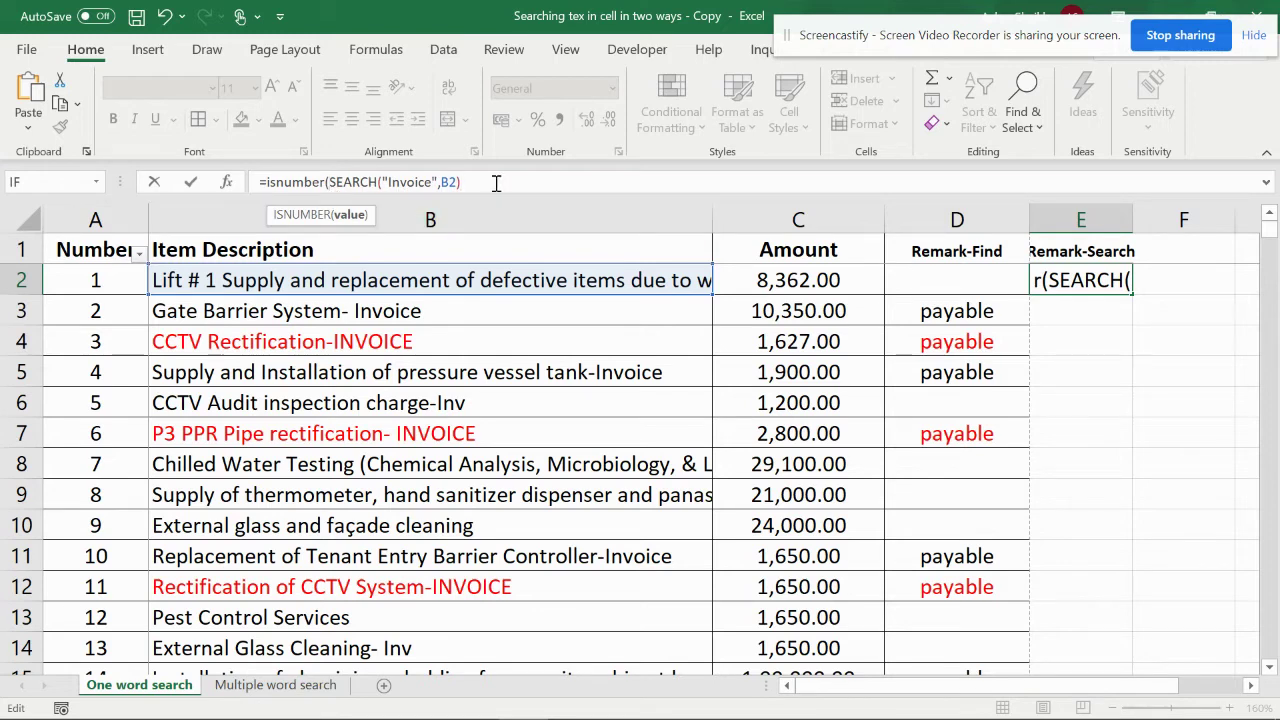
text())
key(Return)
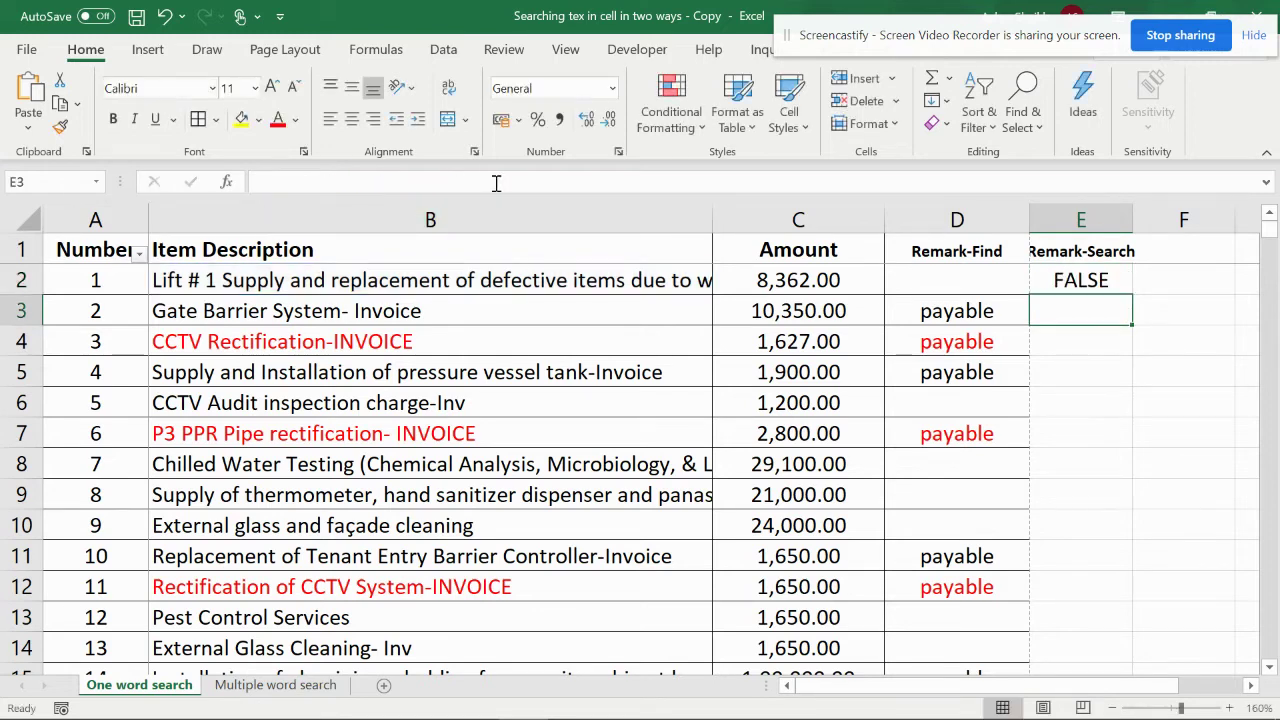
click(1083, 277)
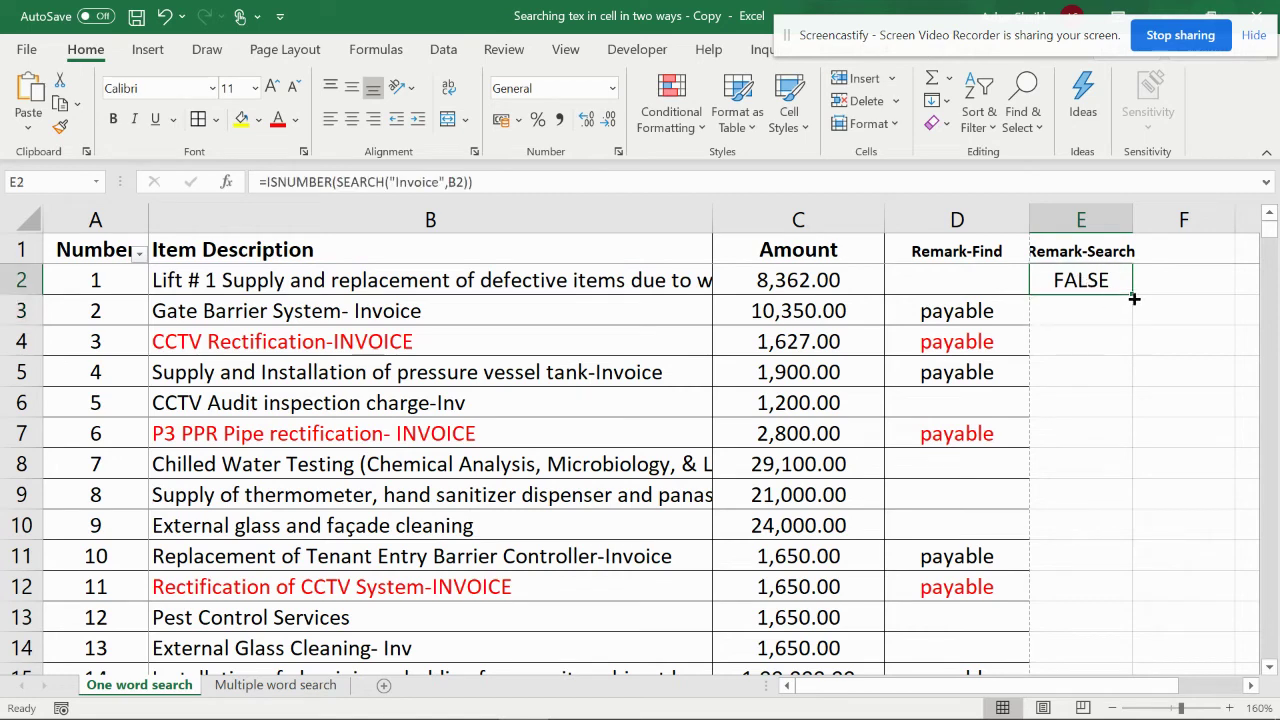
double_click(1129, 292)
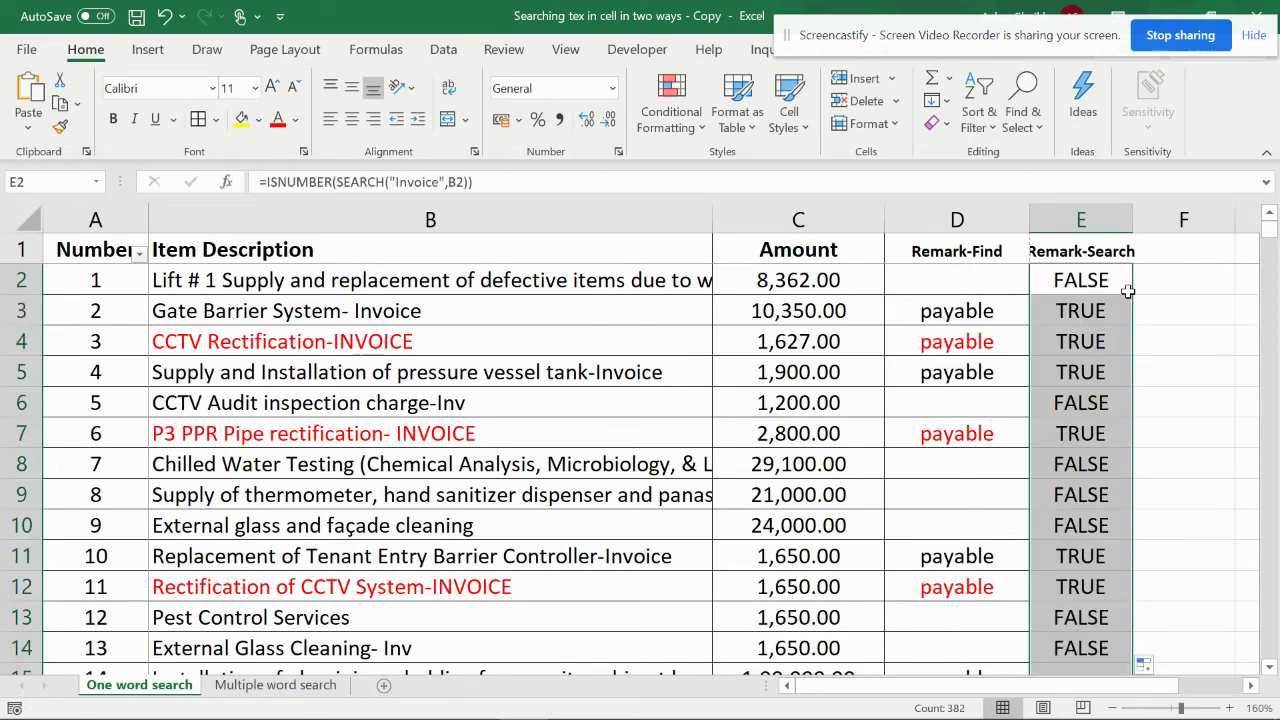
click(1014, 440)
click(1076, 341)
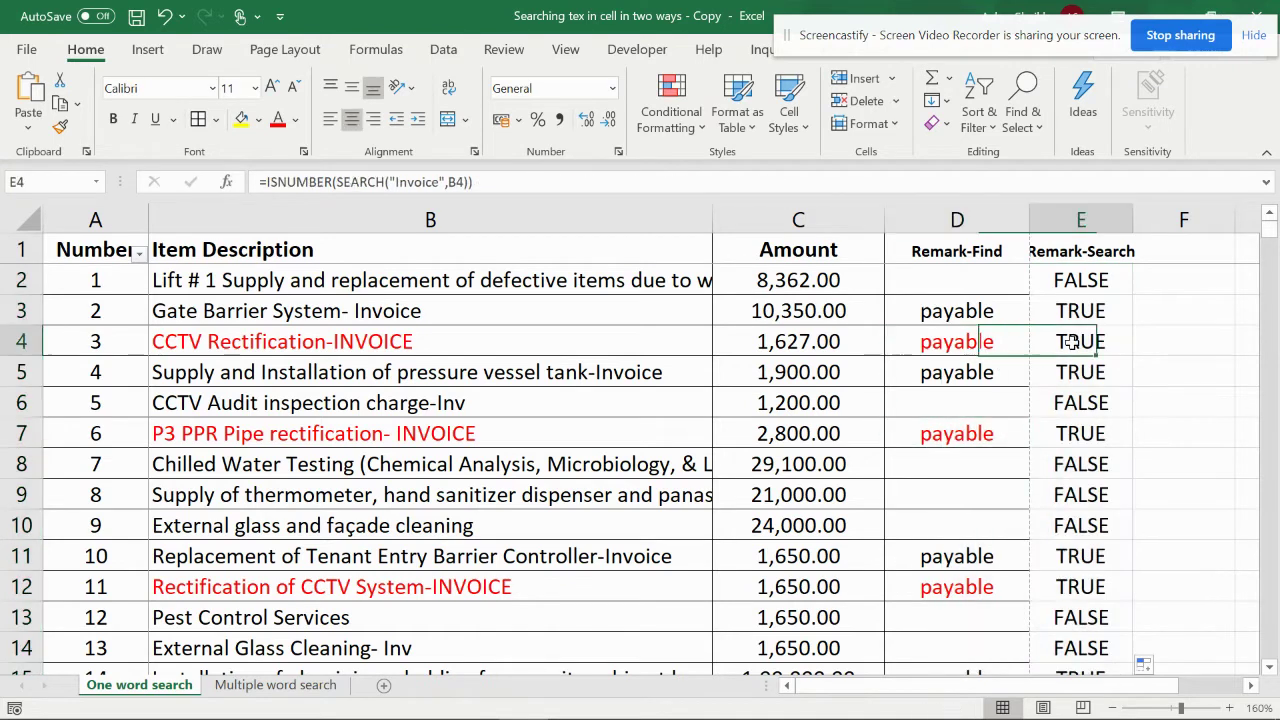
click(1076, 282)
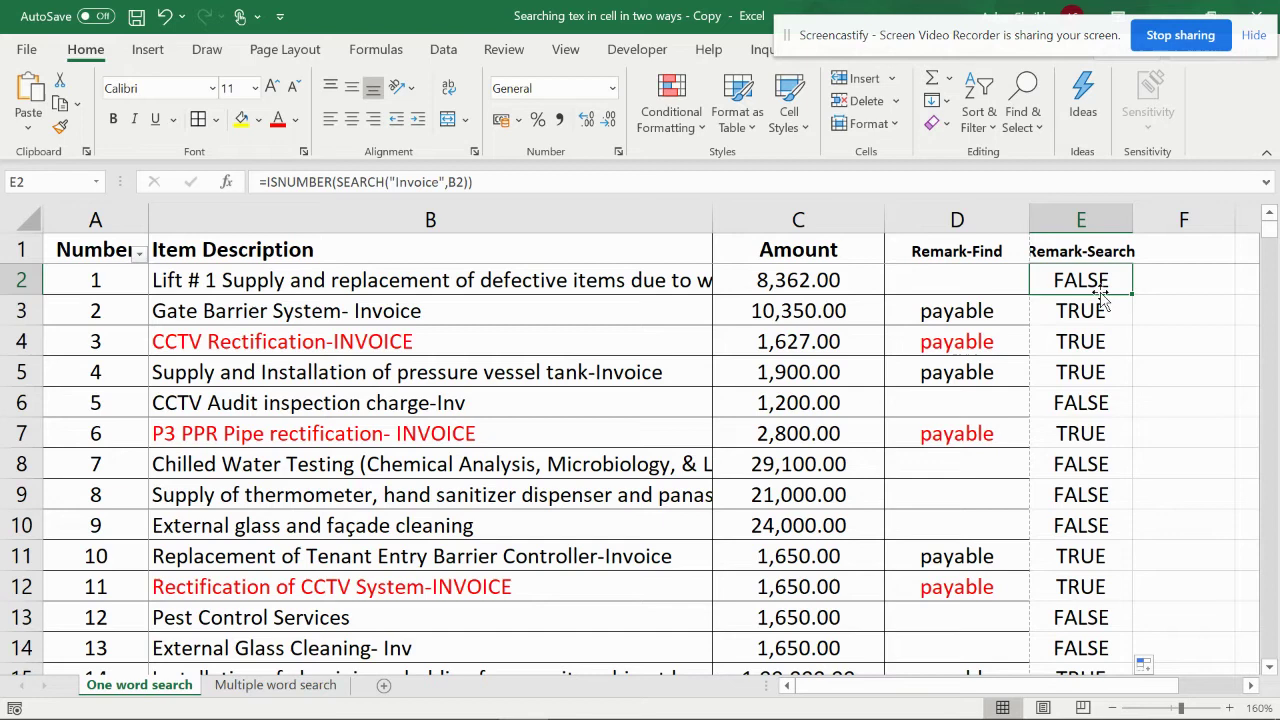
click(1008, 282)
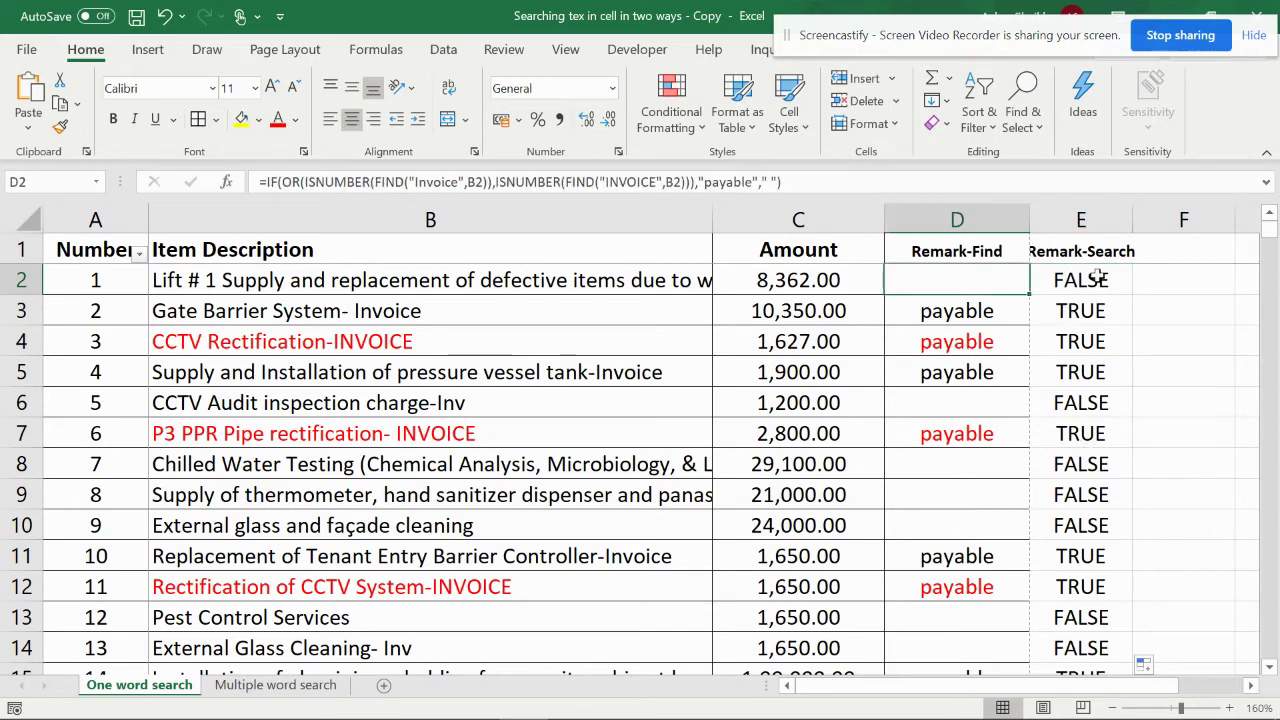
click(1097, 279)
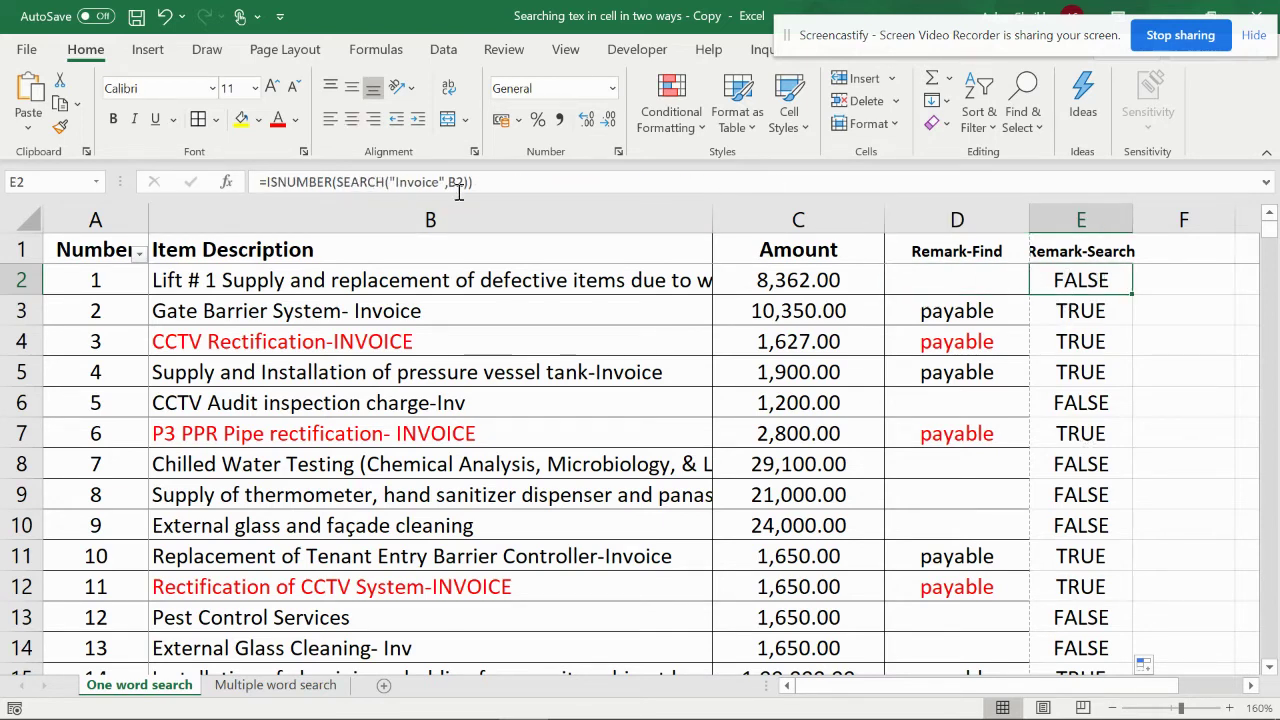
Set E2 to =IF(ISNUMBER(SEARCH("Invoice",B2)),"payable","") and fill it down column E.
click(262, 182)
text(if)
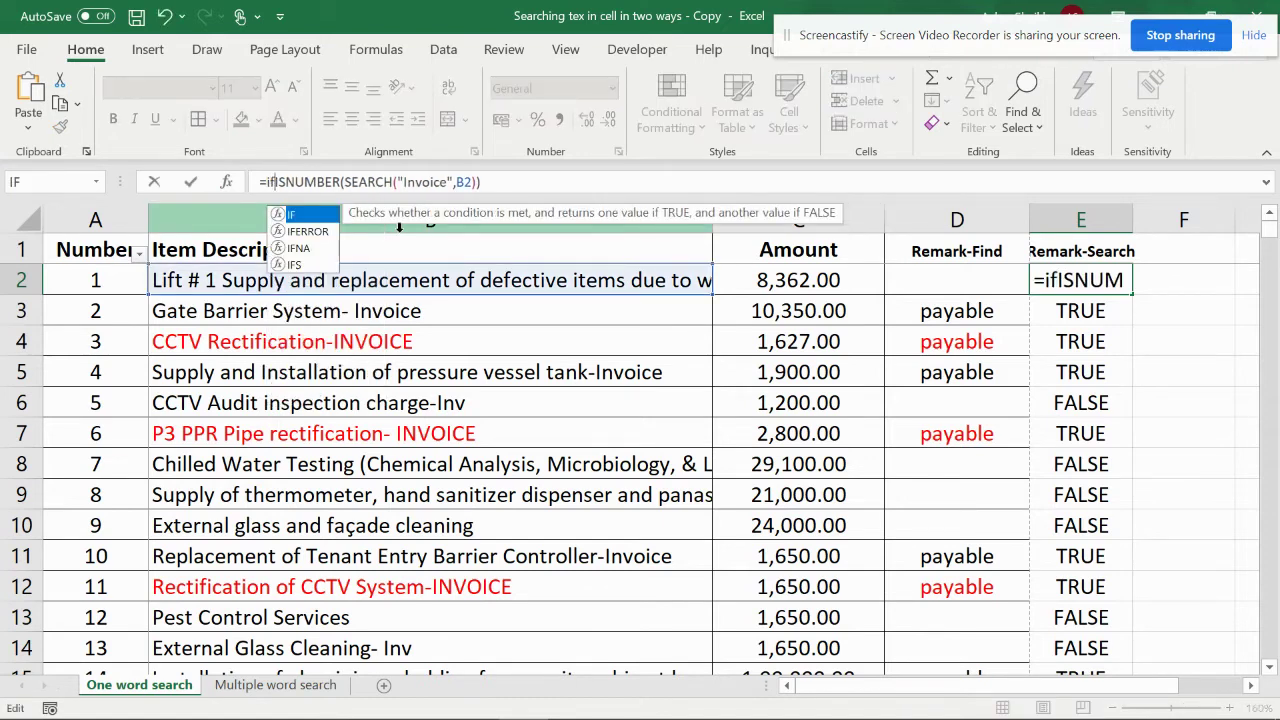
text(()
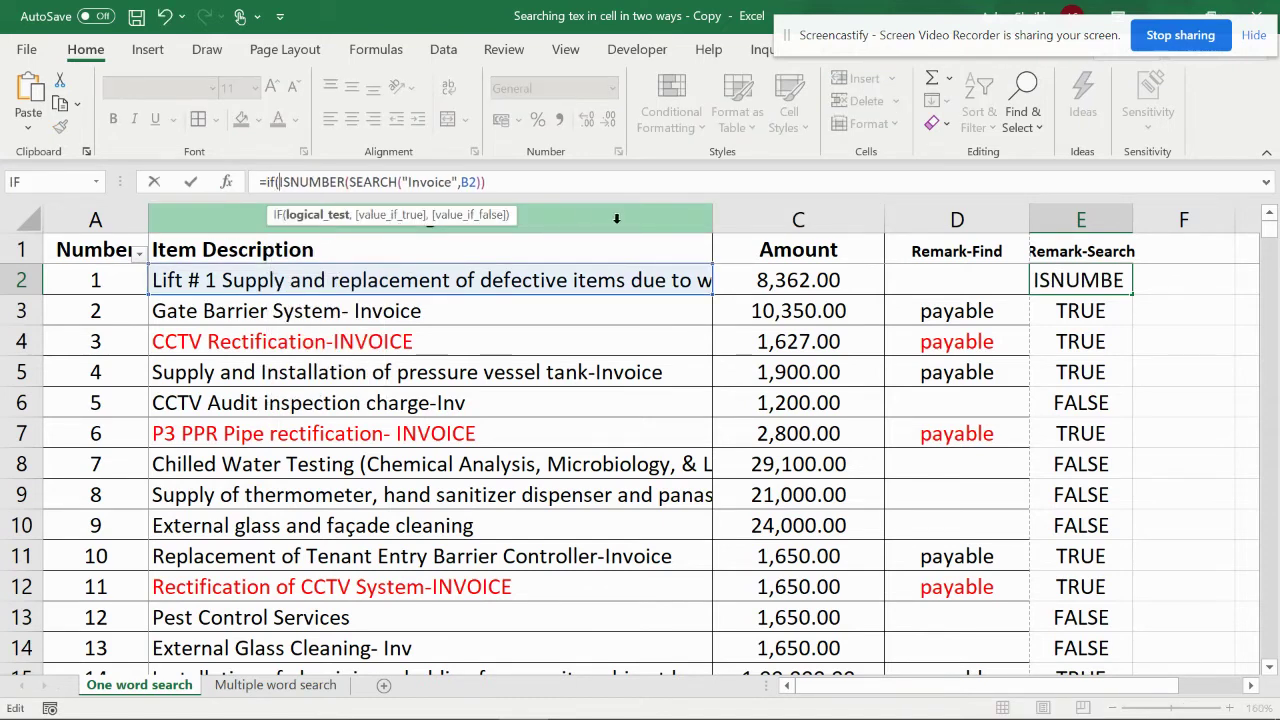
click(557, 177)
text(),)
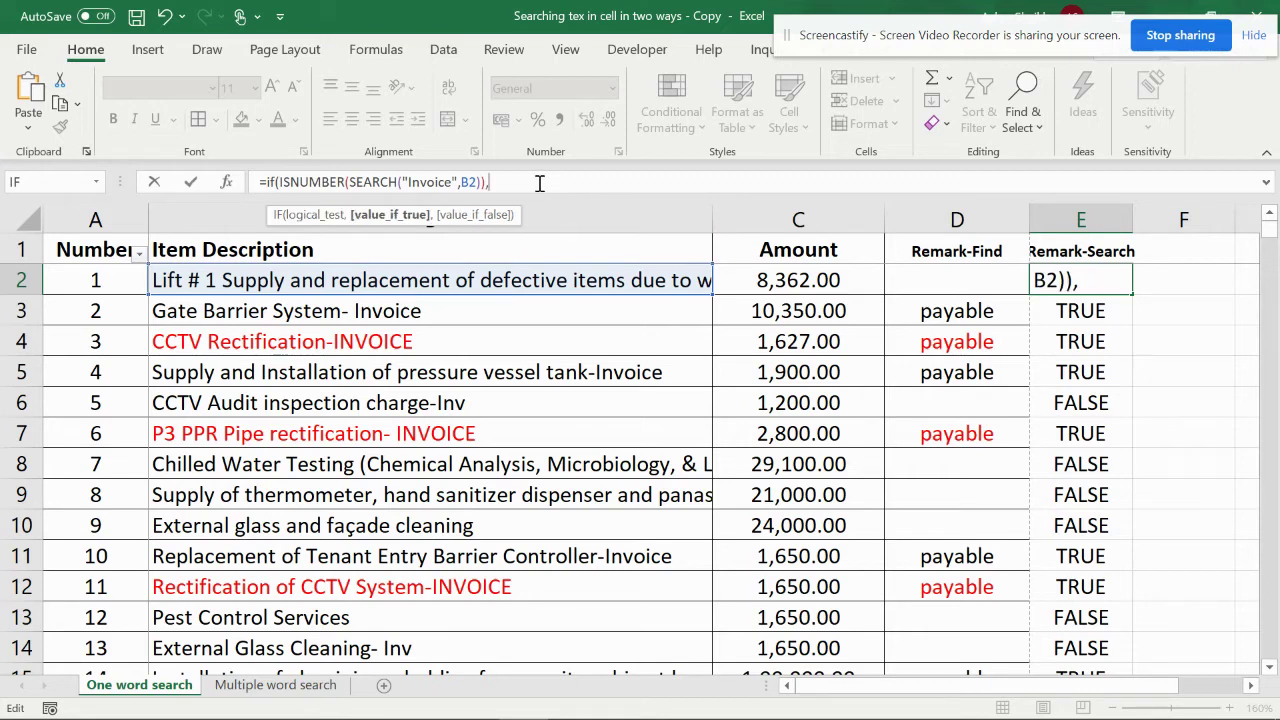
text("payable)
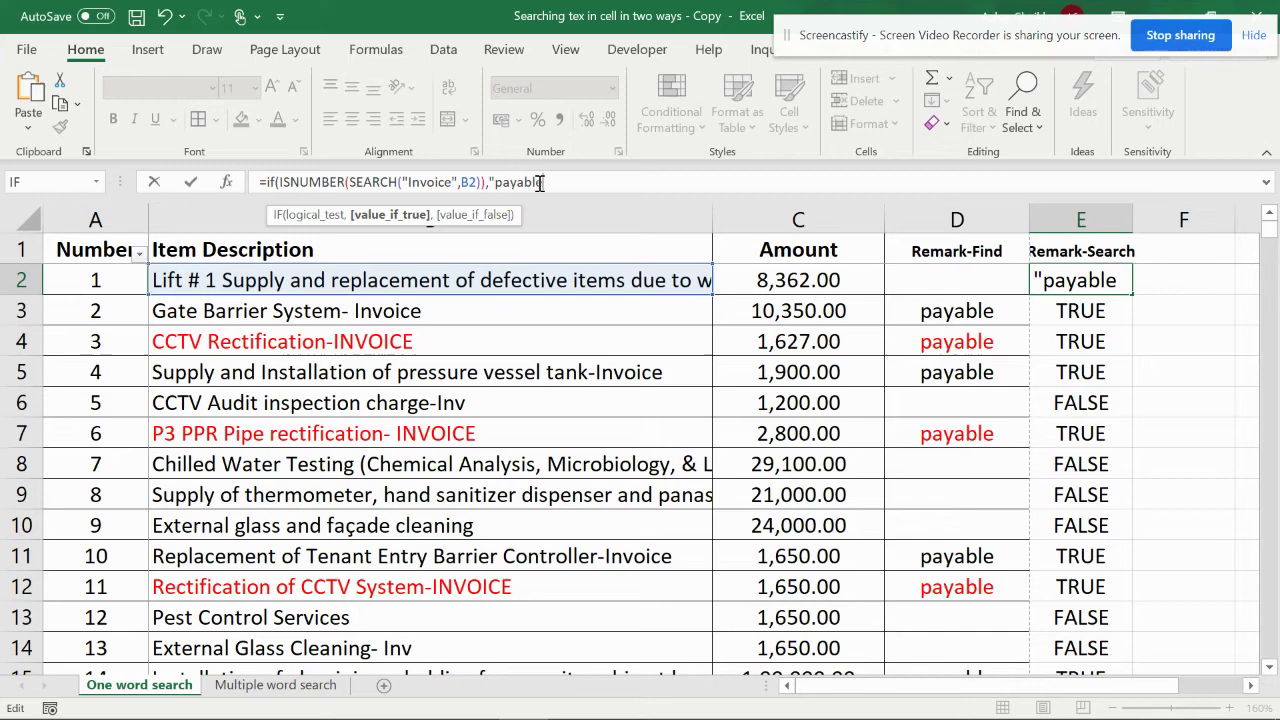
text(",)
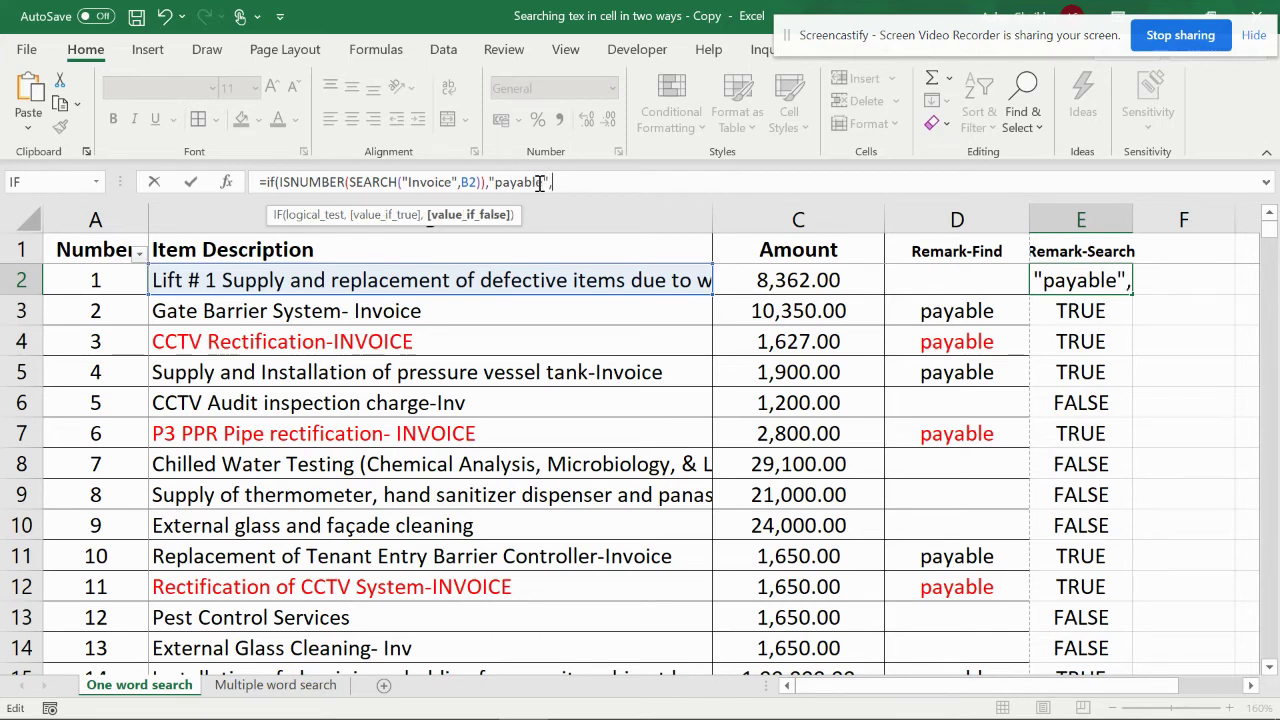
text("")
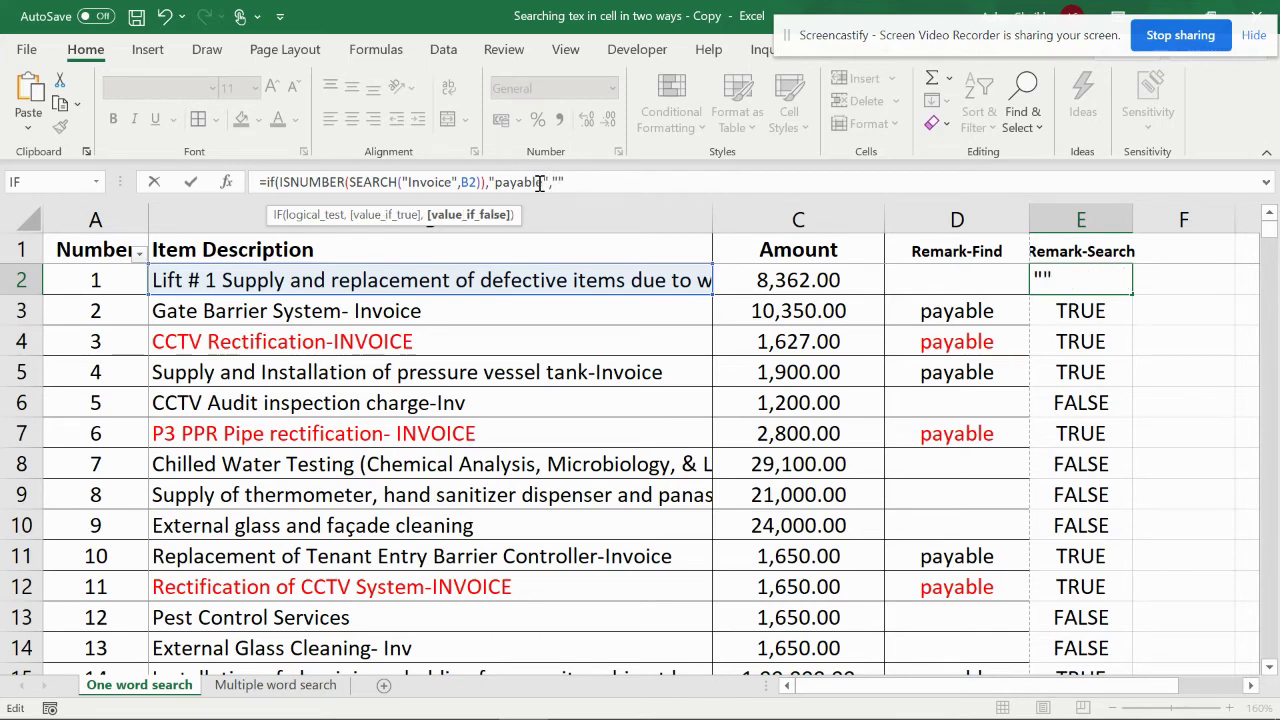
text())
key(Return)
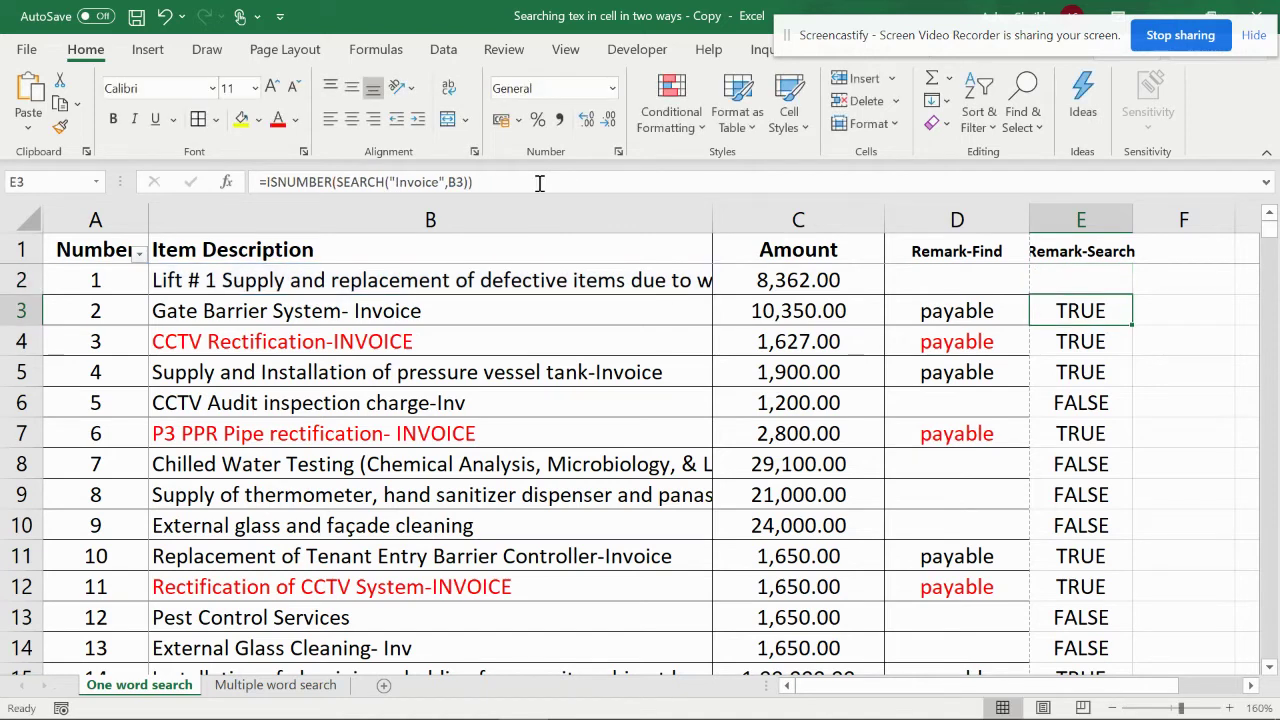
click(1115, 284)
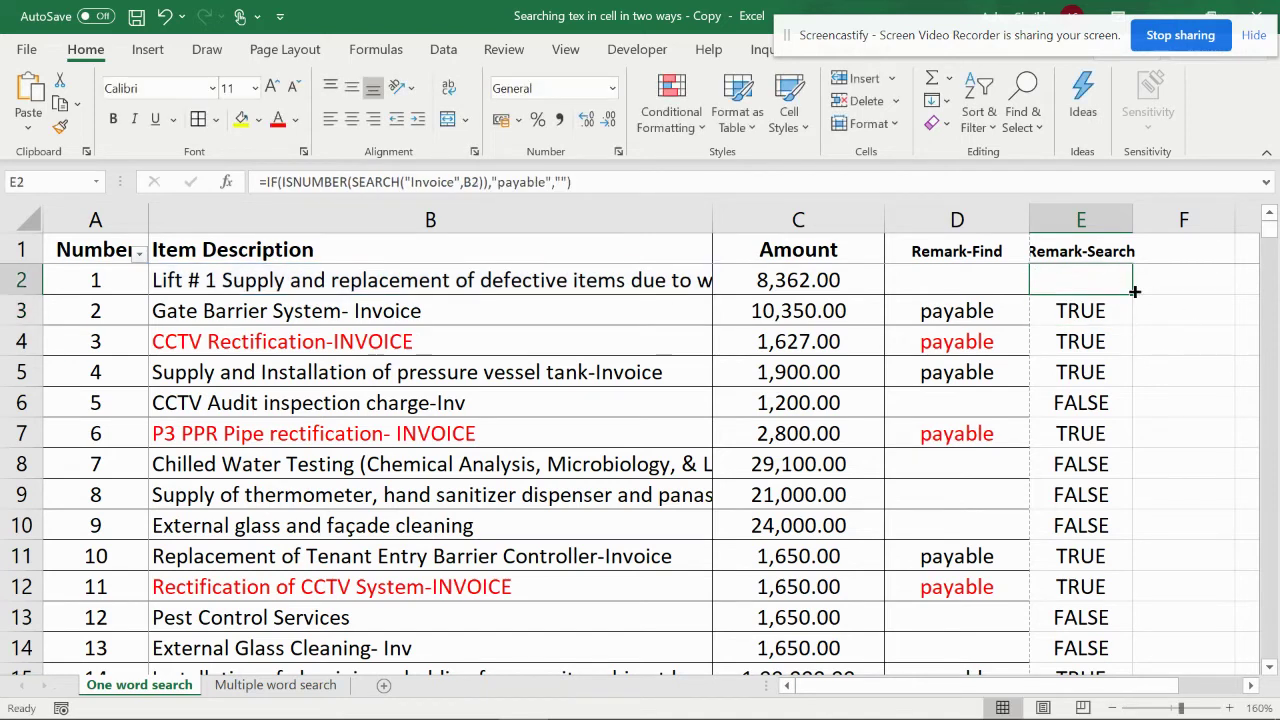
double_click(1135, 291)
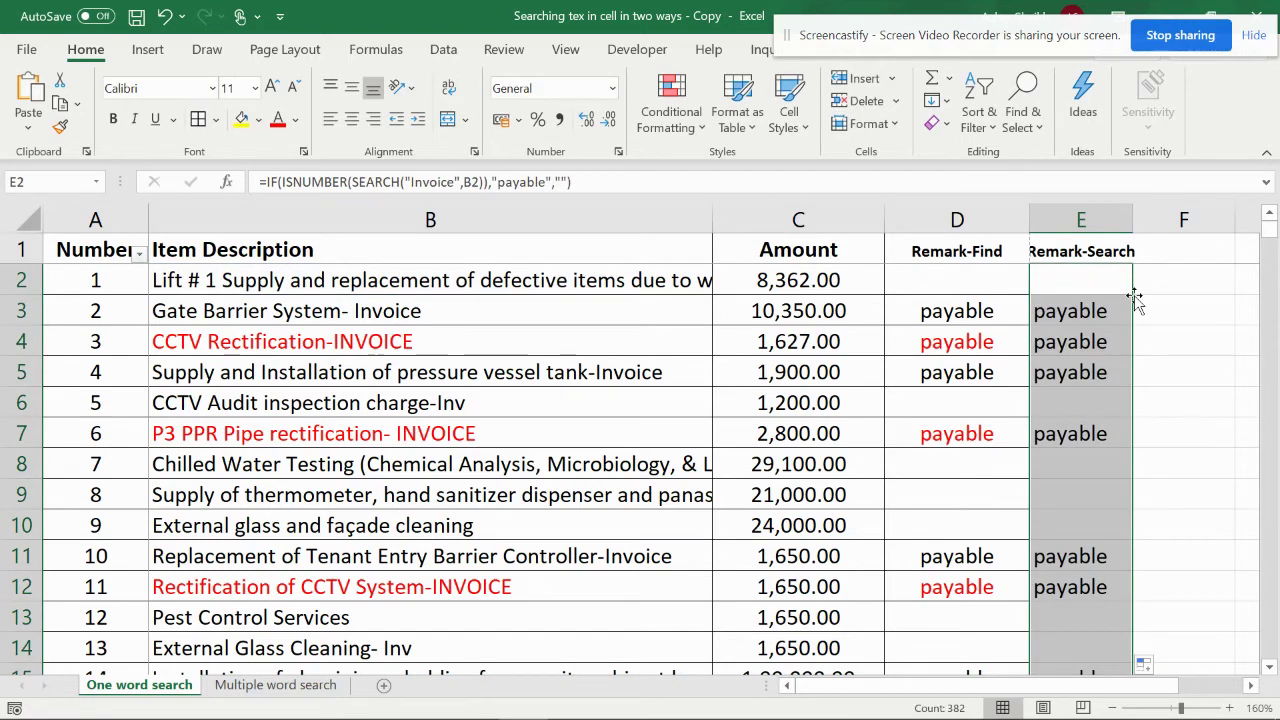
scroll(1135, 298, down, 7)
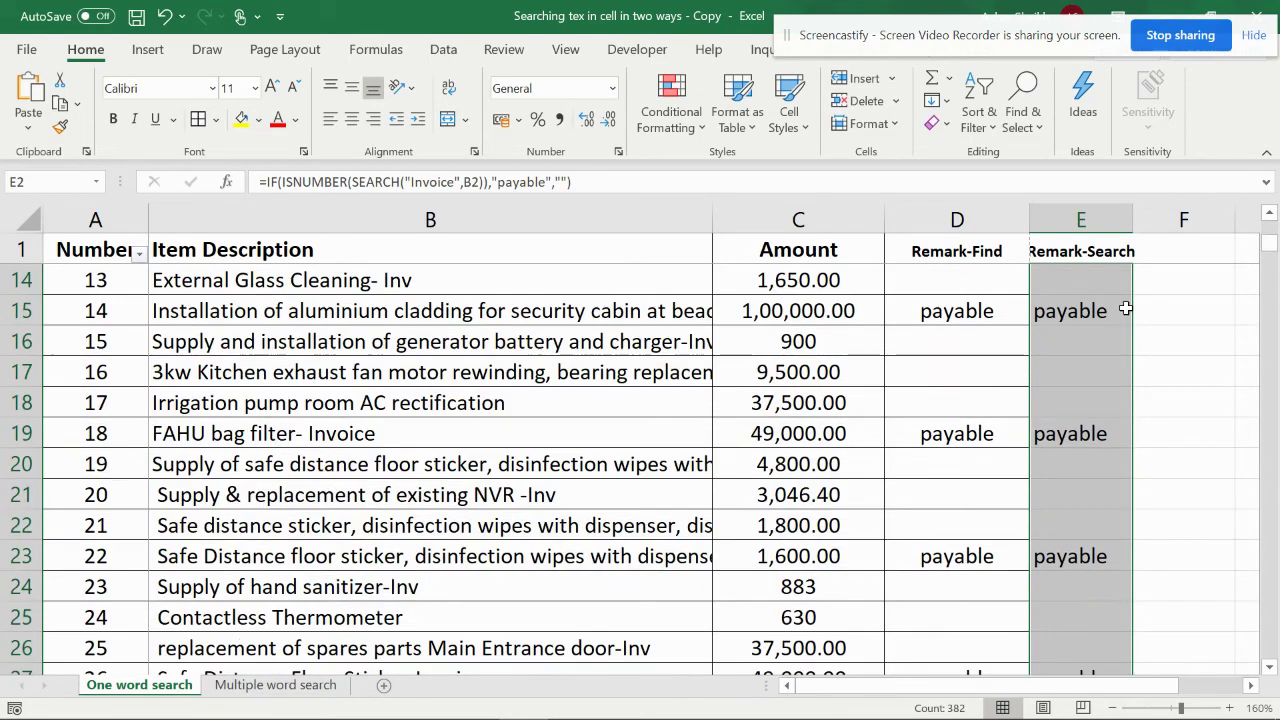
scroll(1125, 308, up, 7)
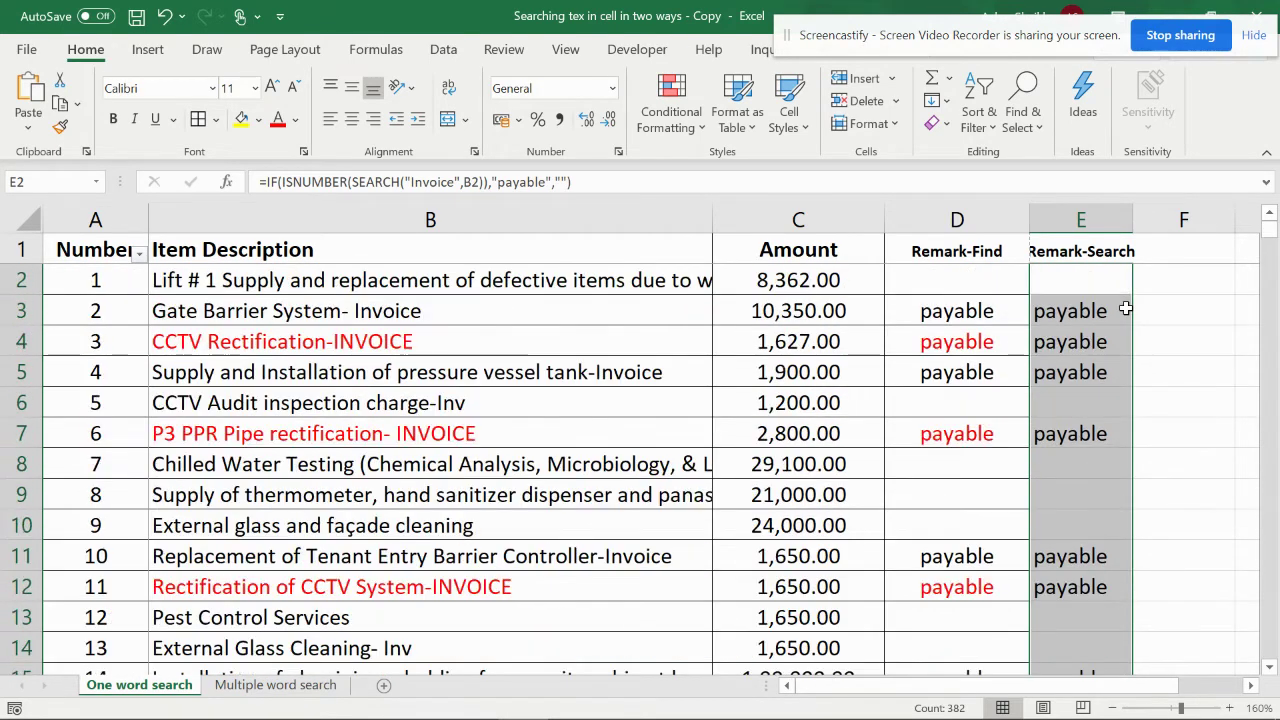
click(1013, 289)
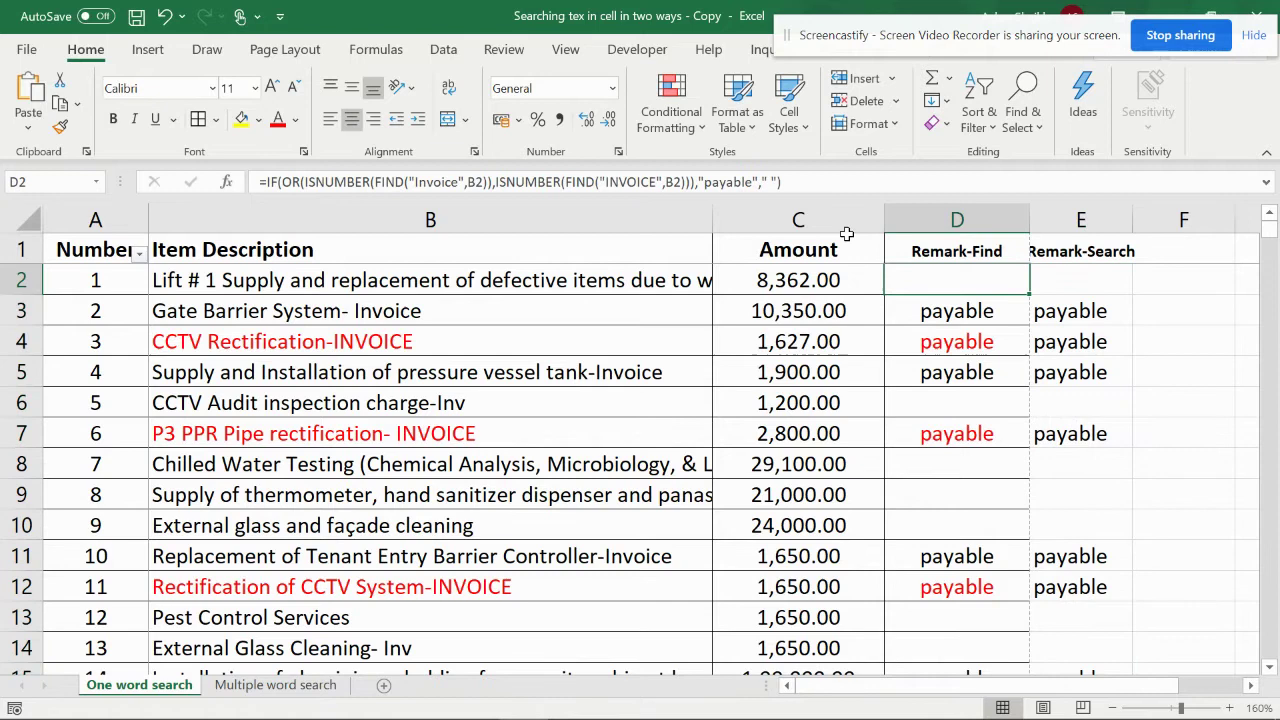
drag(815, 183, 140, 210)
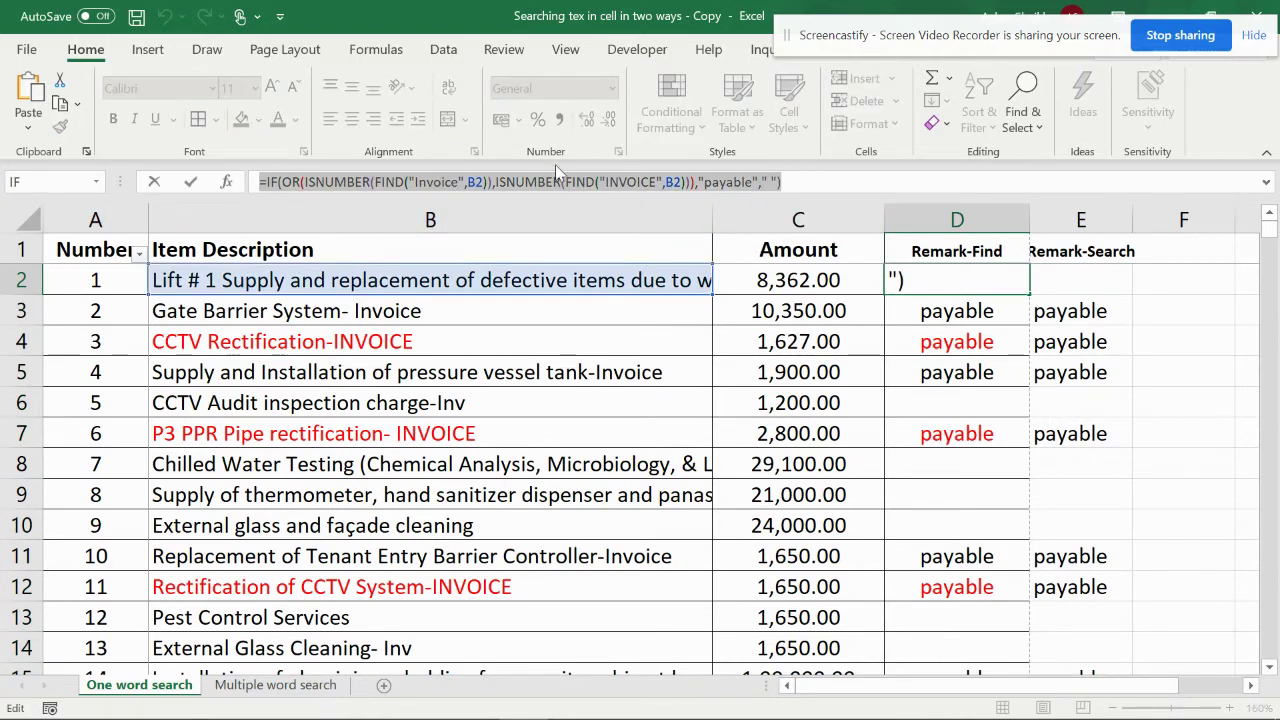
key(Escape)
click(1086, 272)
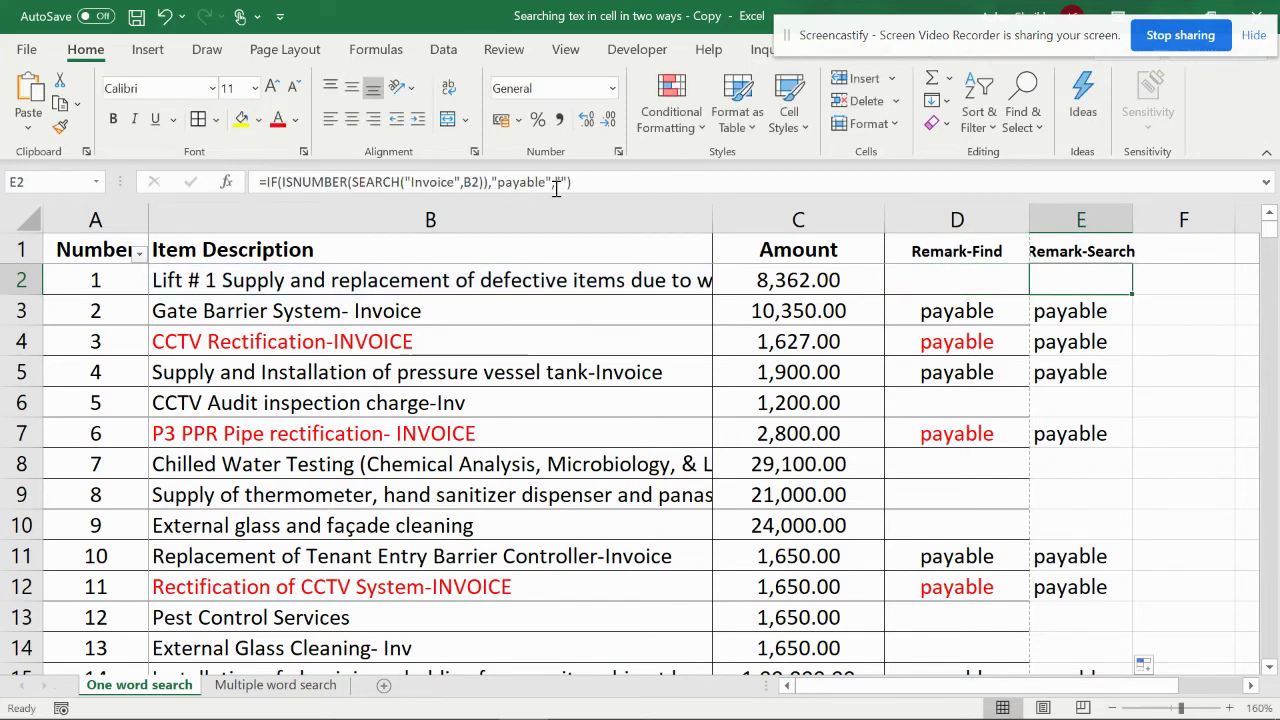
click(975, 280)
click(1086, 275)
click(921, 271)
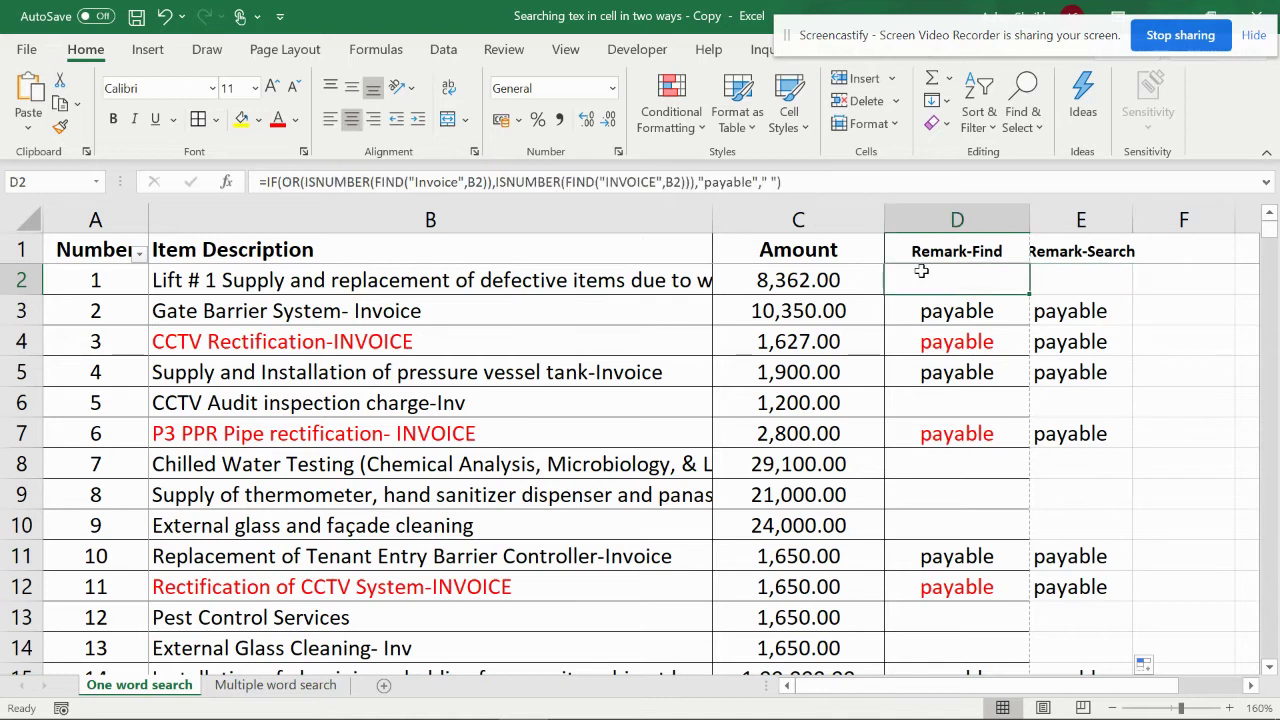
click(1106, 282)
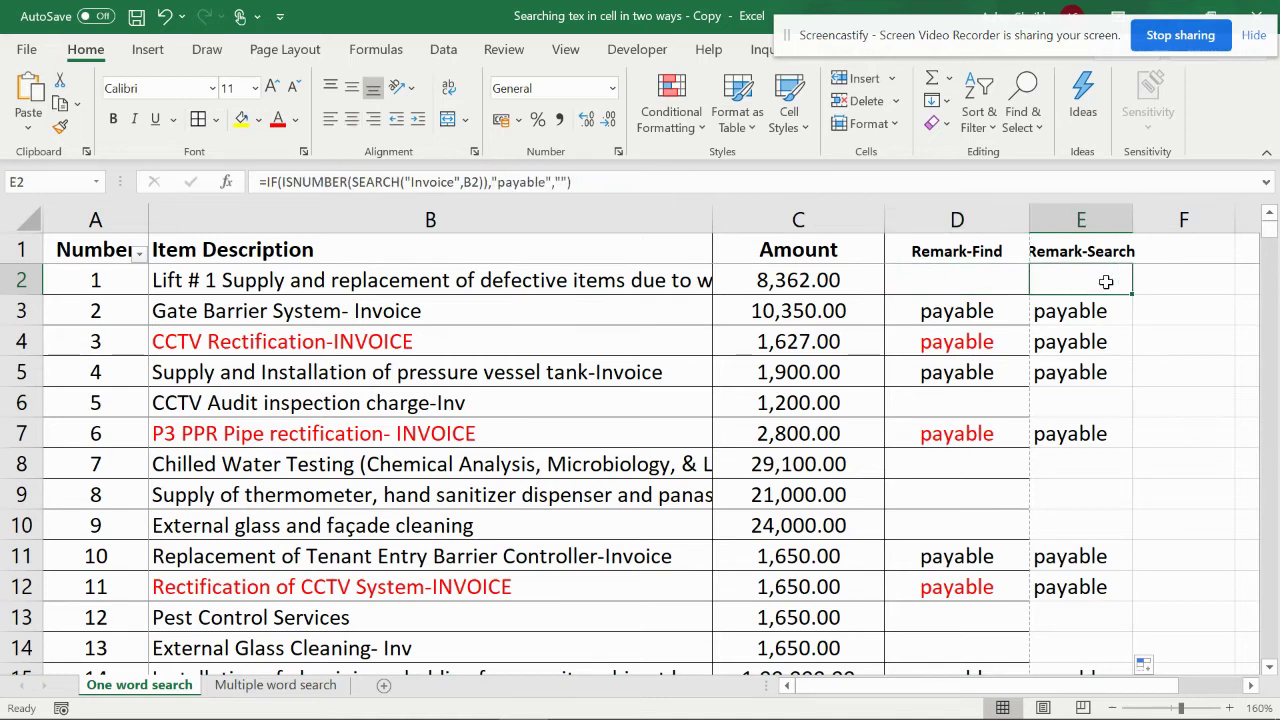
click(473, 400)
double_click(475, 402)
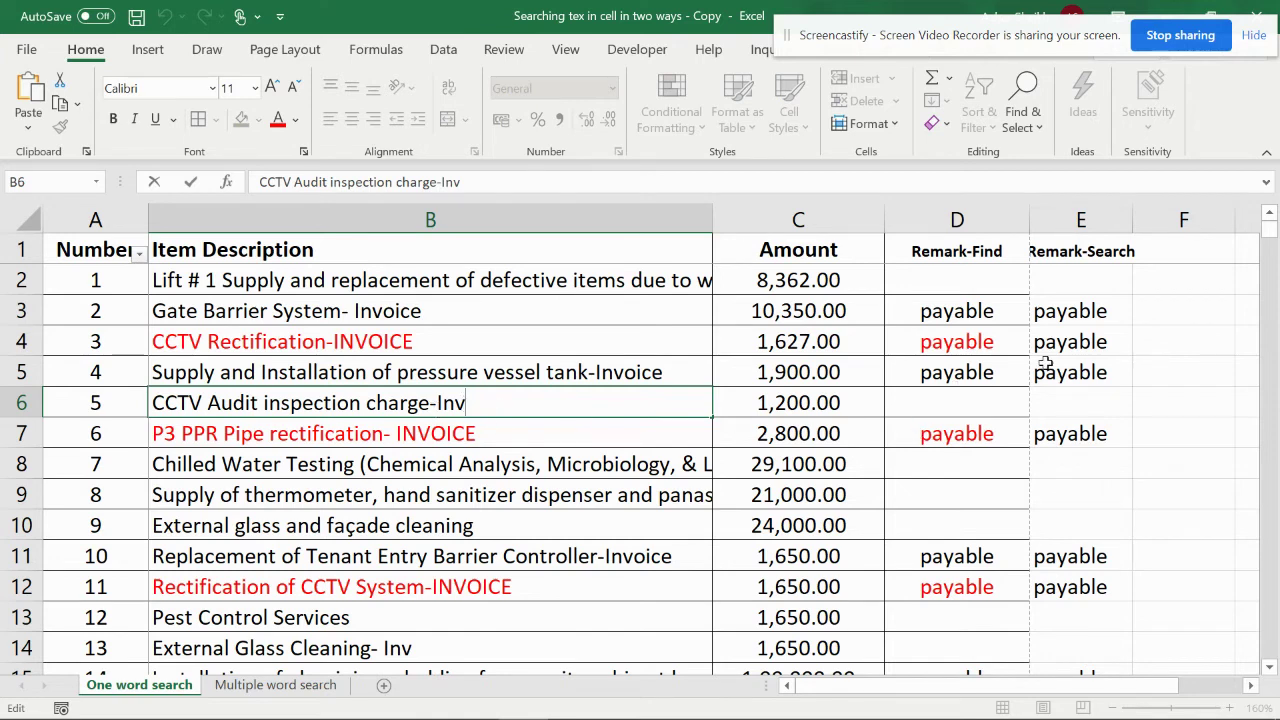
key(Escape)
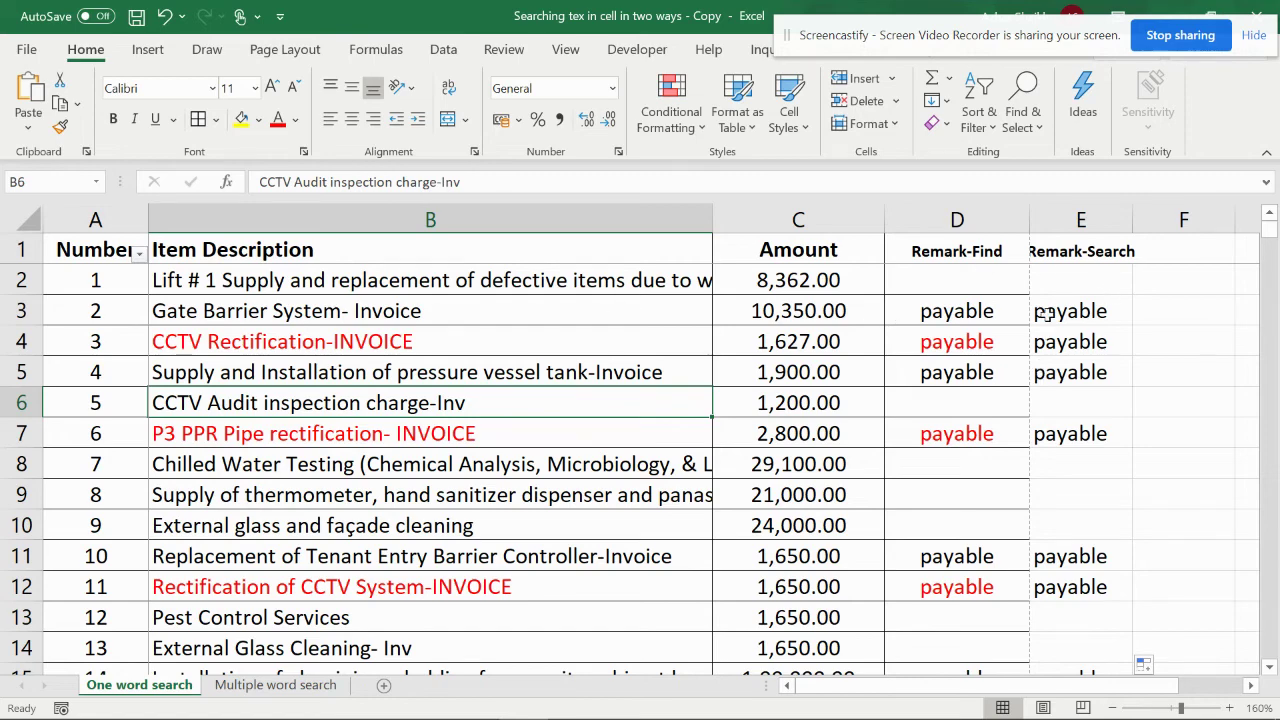
scroll(1043, 315, down, 1)
scroll(1043, 315, up, 1)
Widen column E so the Remark-Search header fits.
click(982, 250)
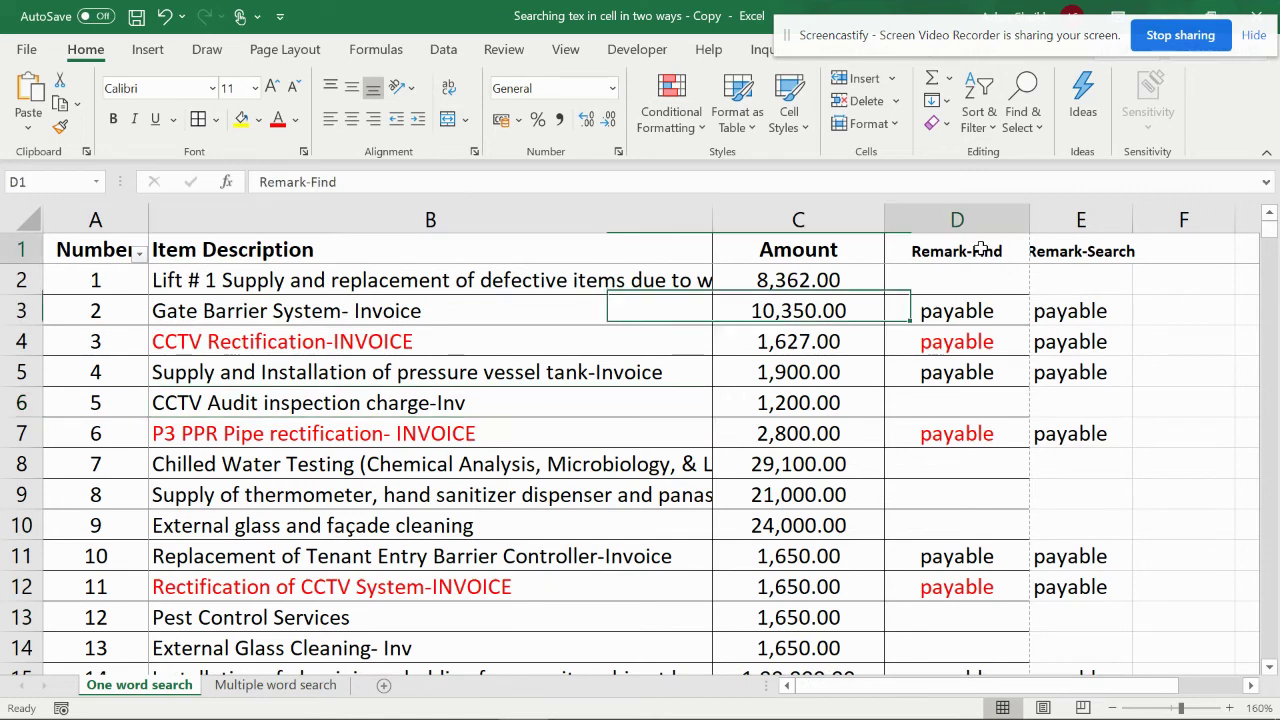
click(1100, 258)
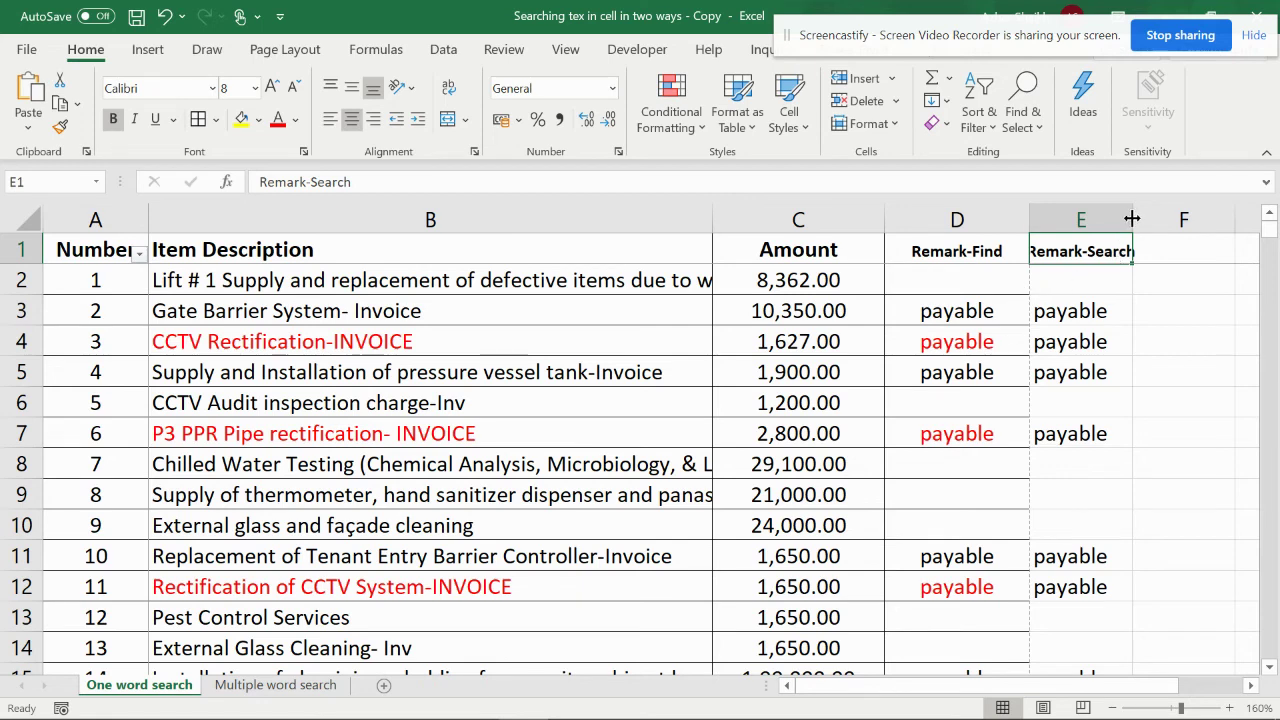
drag(1133, 219, 1161, 230)
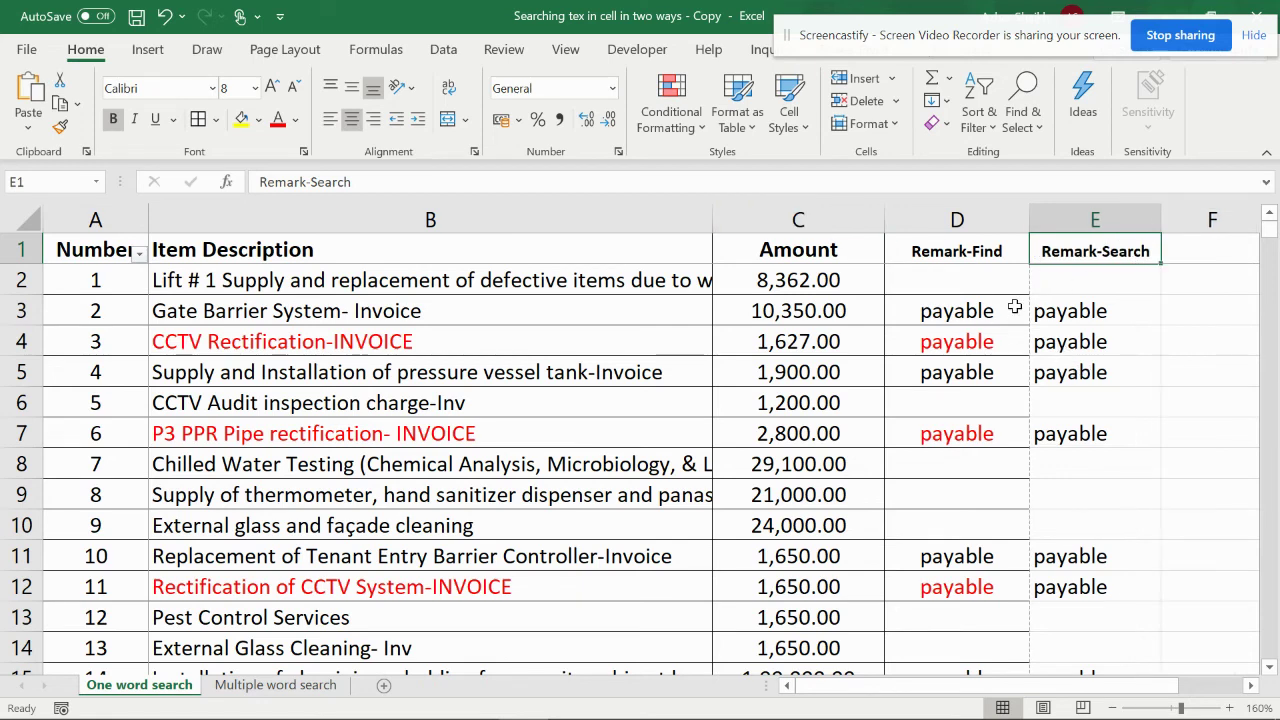
Compare D2's FIND-based formula with E2's SEARCH-based formula.
click(970, 249)
click(1066, 270)
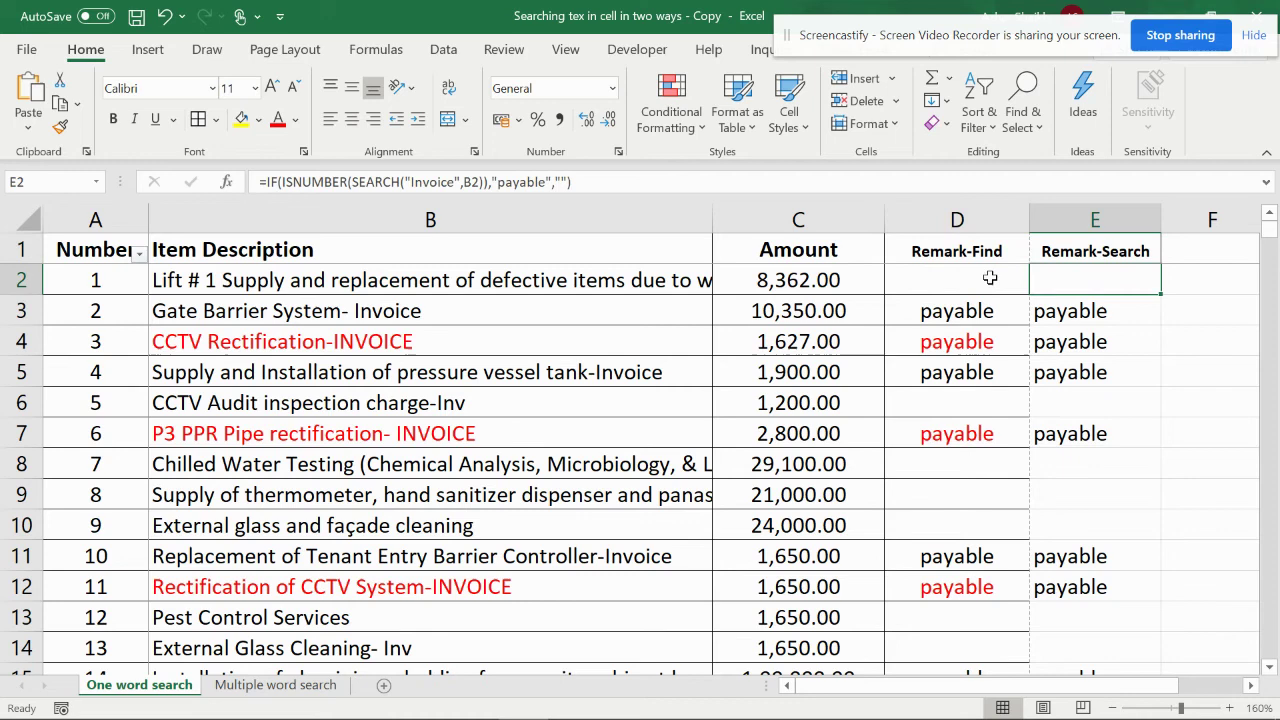
click(990, 278)
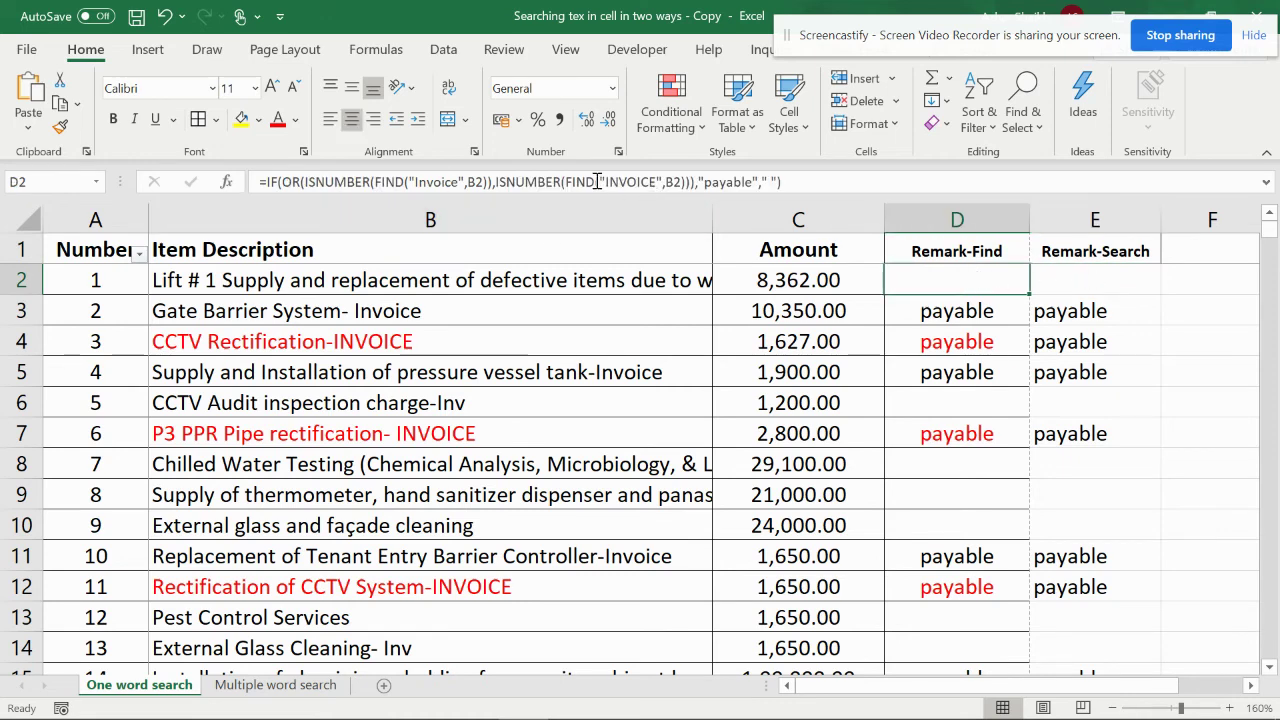
click(1078, 279)
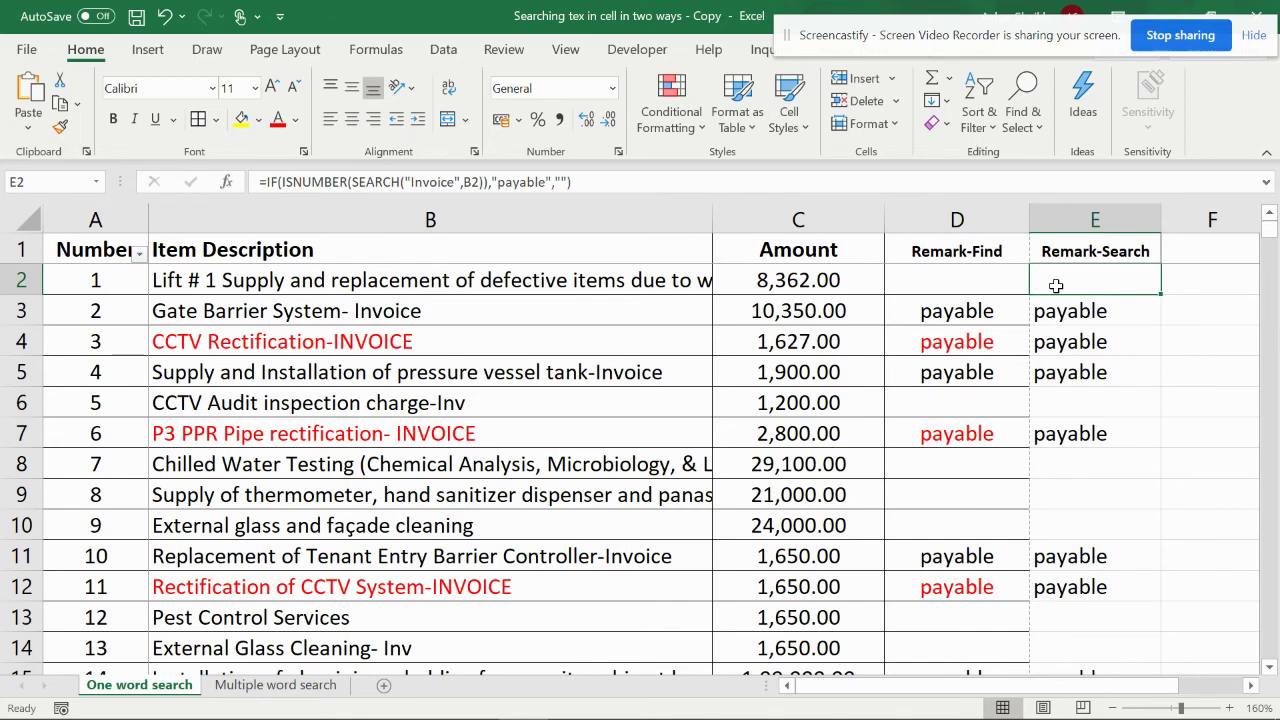